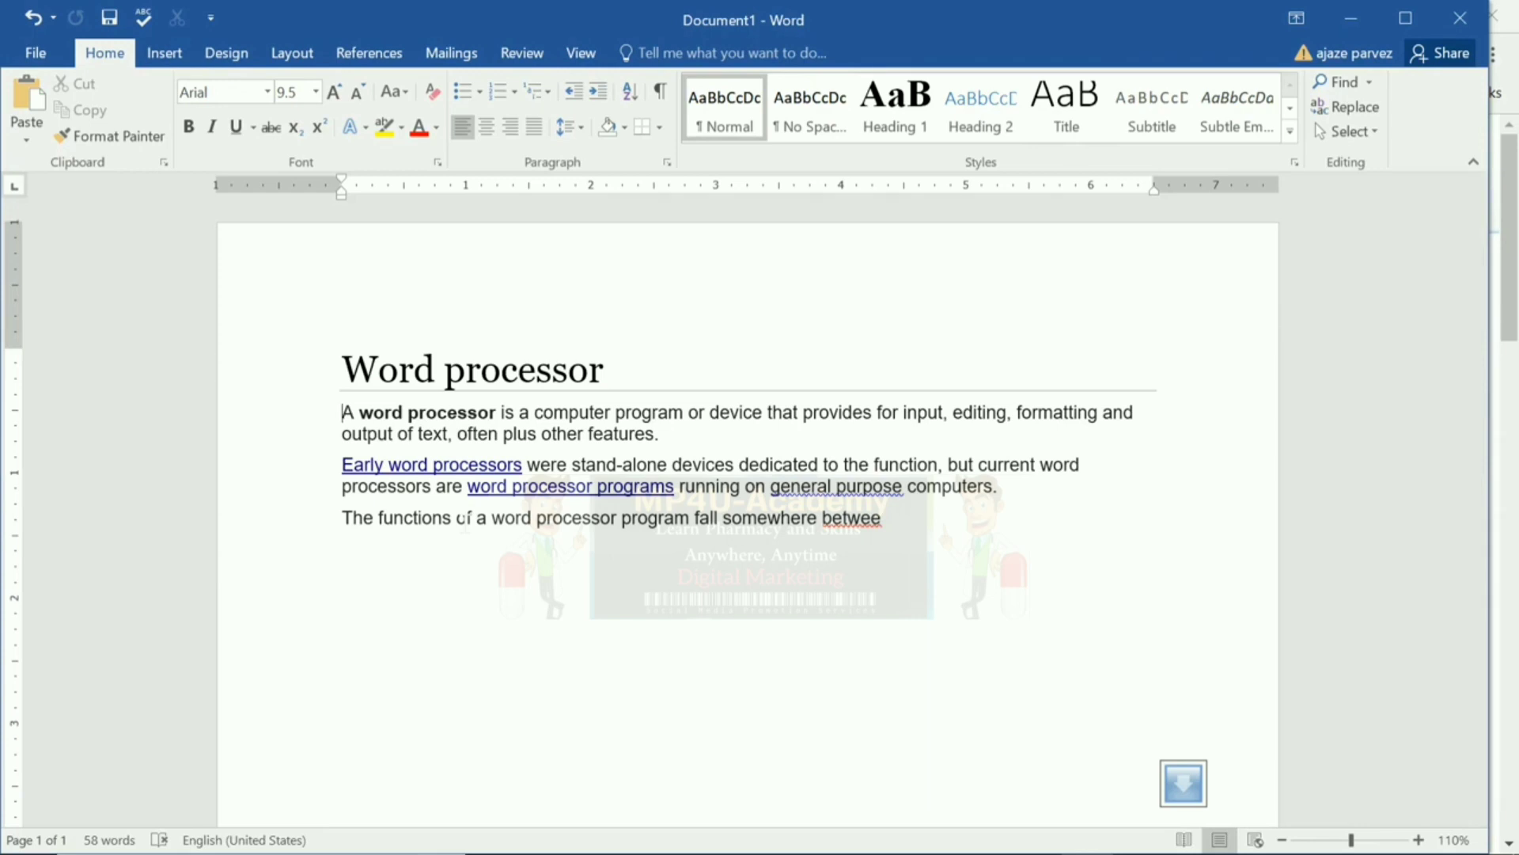
Reduce the page's top, right and left margins by about 0.3 inch each using the rulers
{"action": "left_click", "coordinate": [290, 54]}
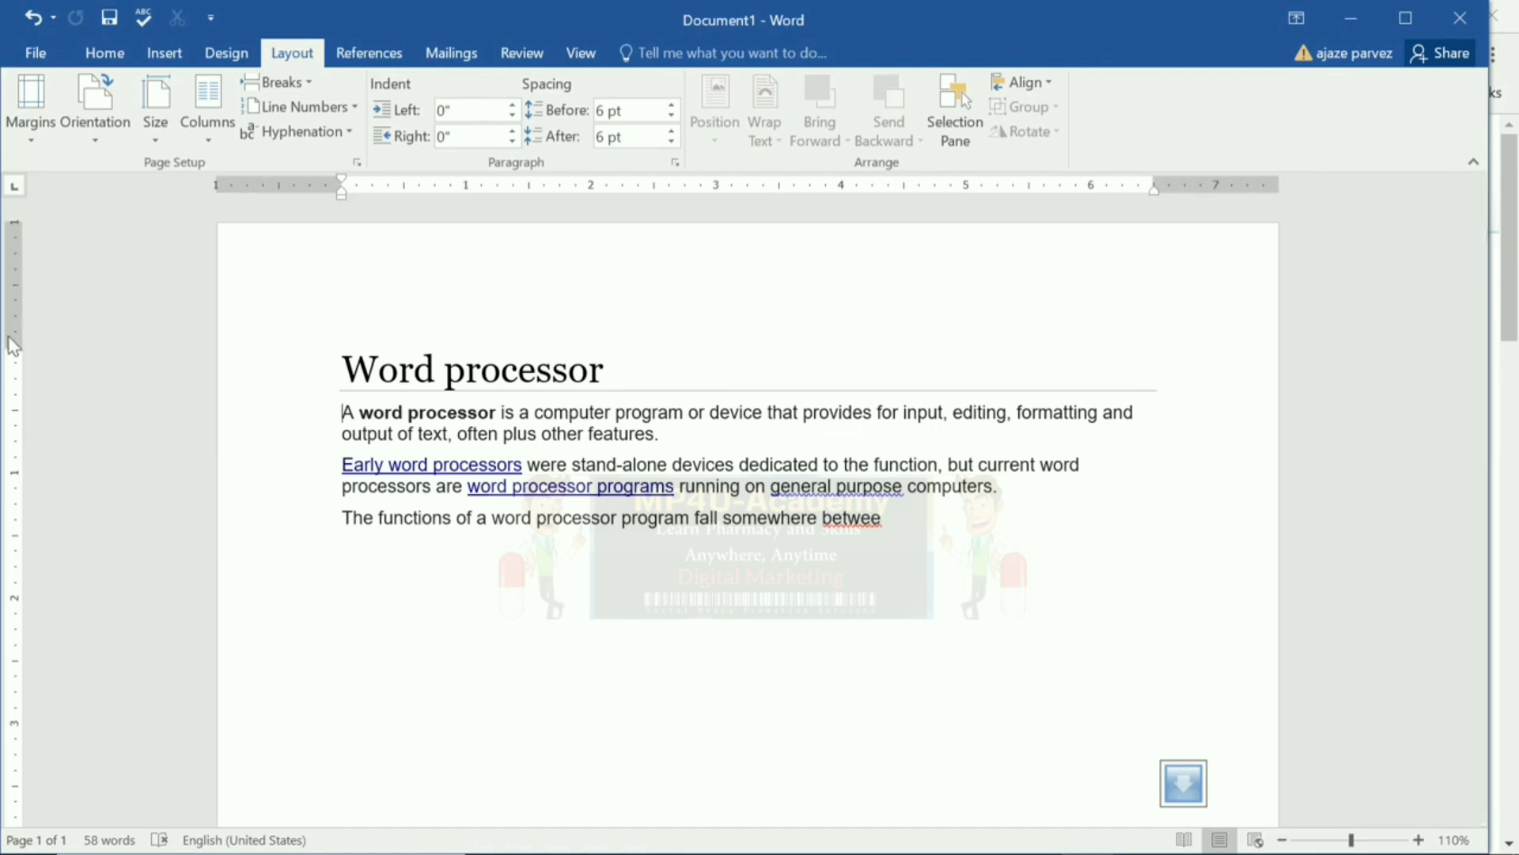
{"action": "left_click_drag", "start_coordinate": [16, 361], "coordinate": [18, 321]}
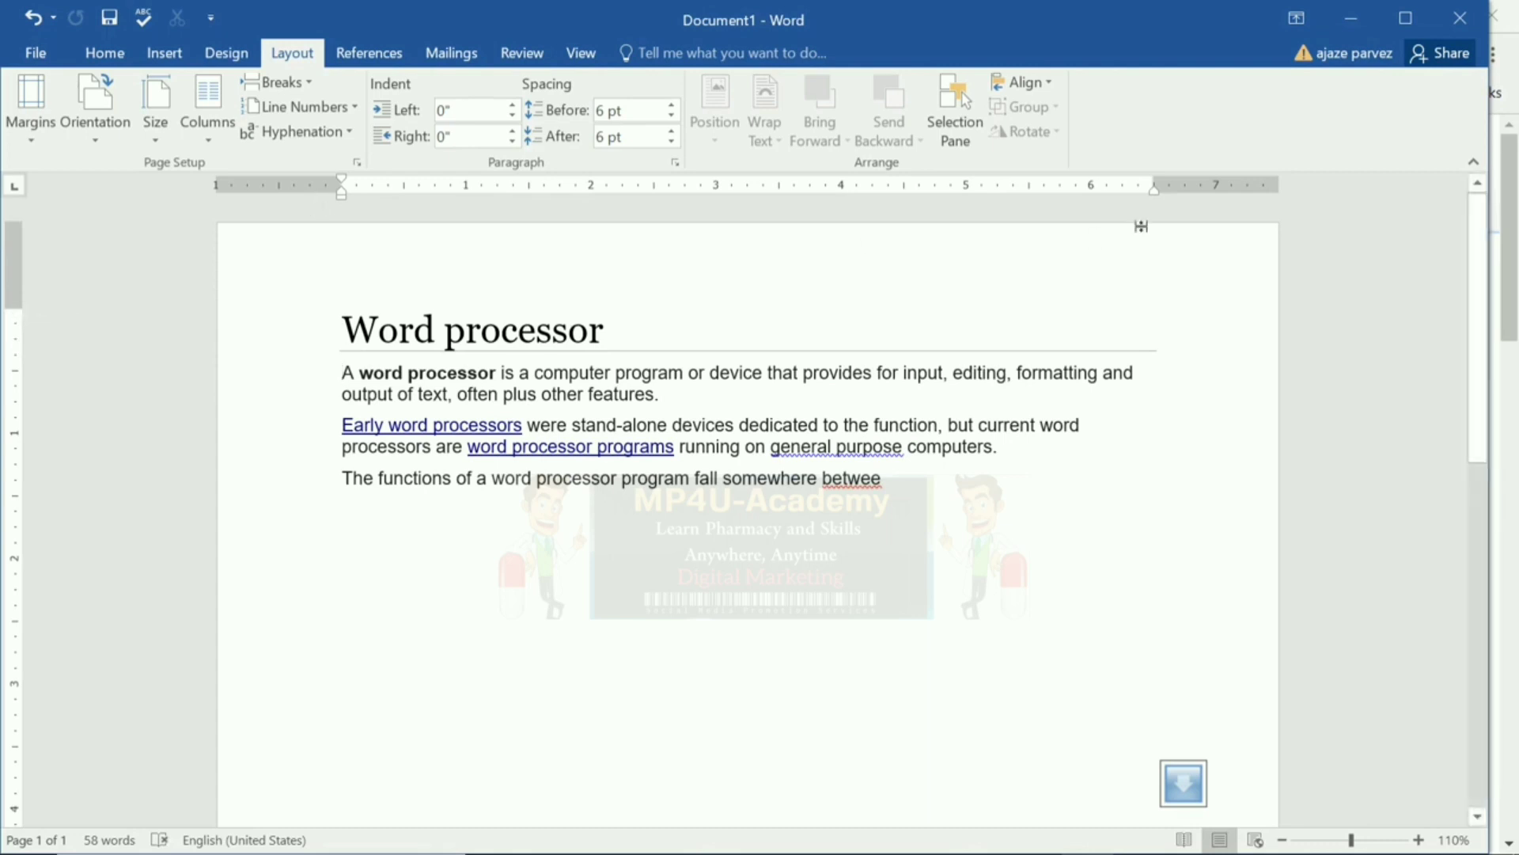
{"action": "left_click_drag", "start_coordinate": [1157, 188], "coordinate": [1193, 190]}
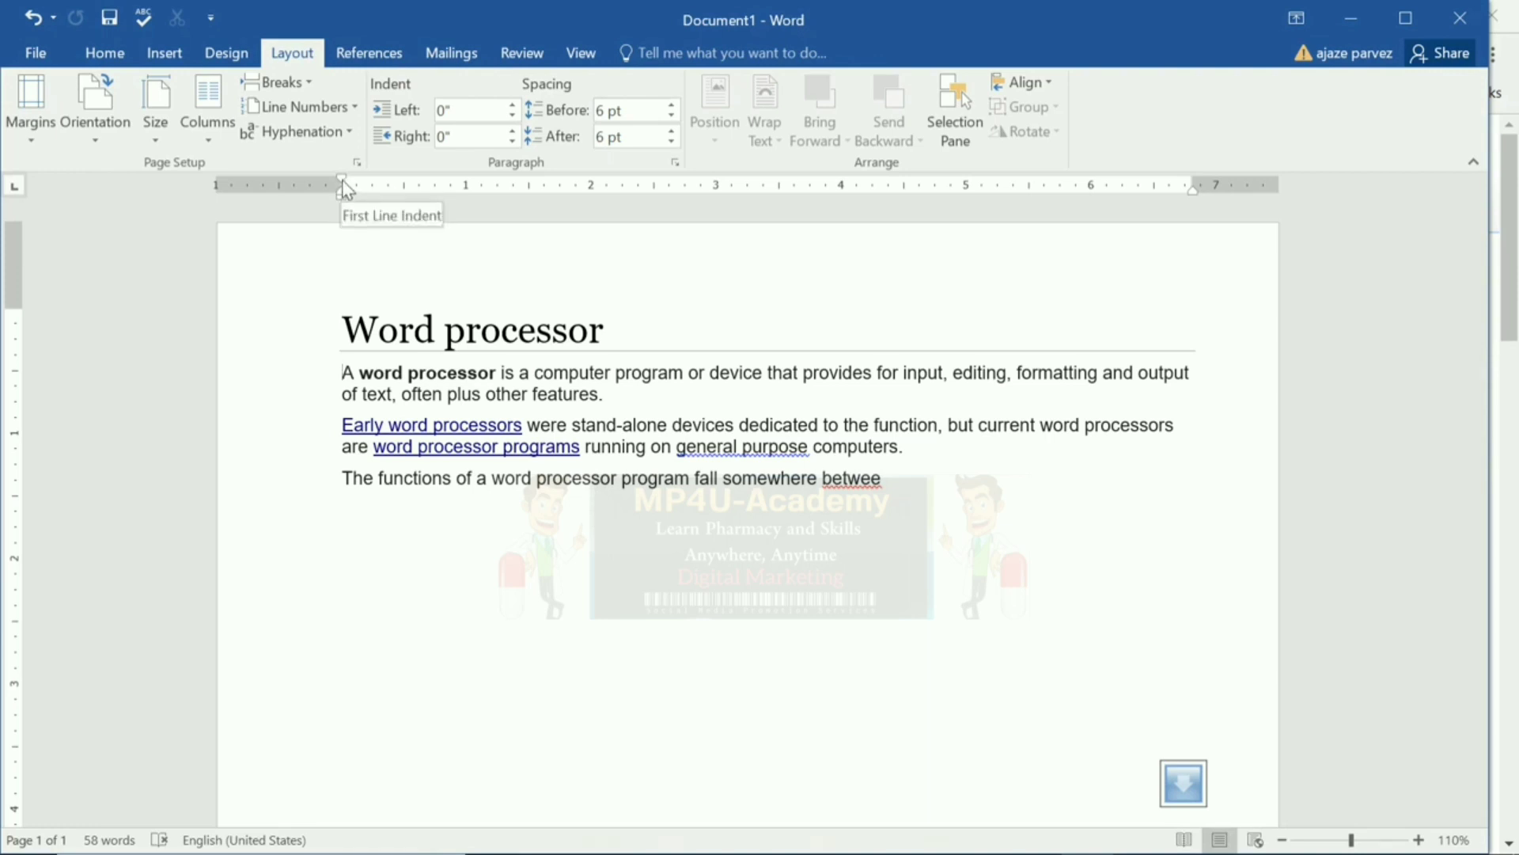
{"action": "left_click_drag", "start_coordinate": [353, 187], "coordinate": [298, 187]}
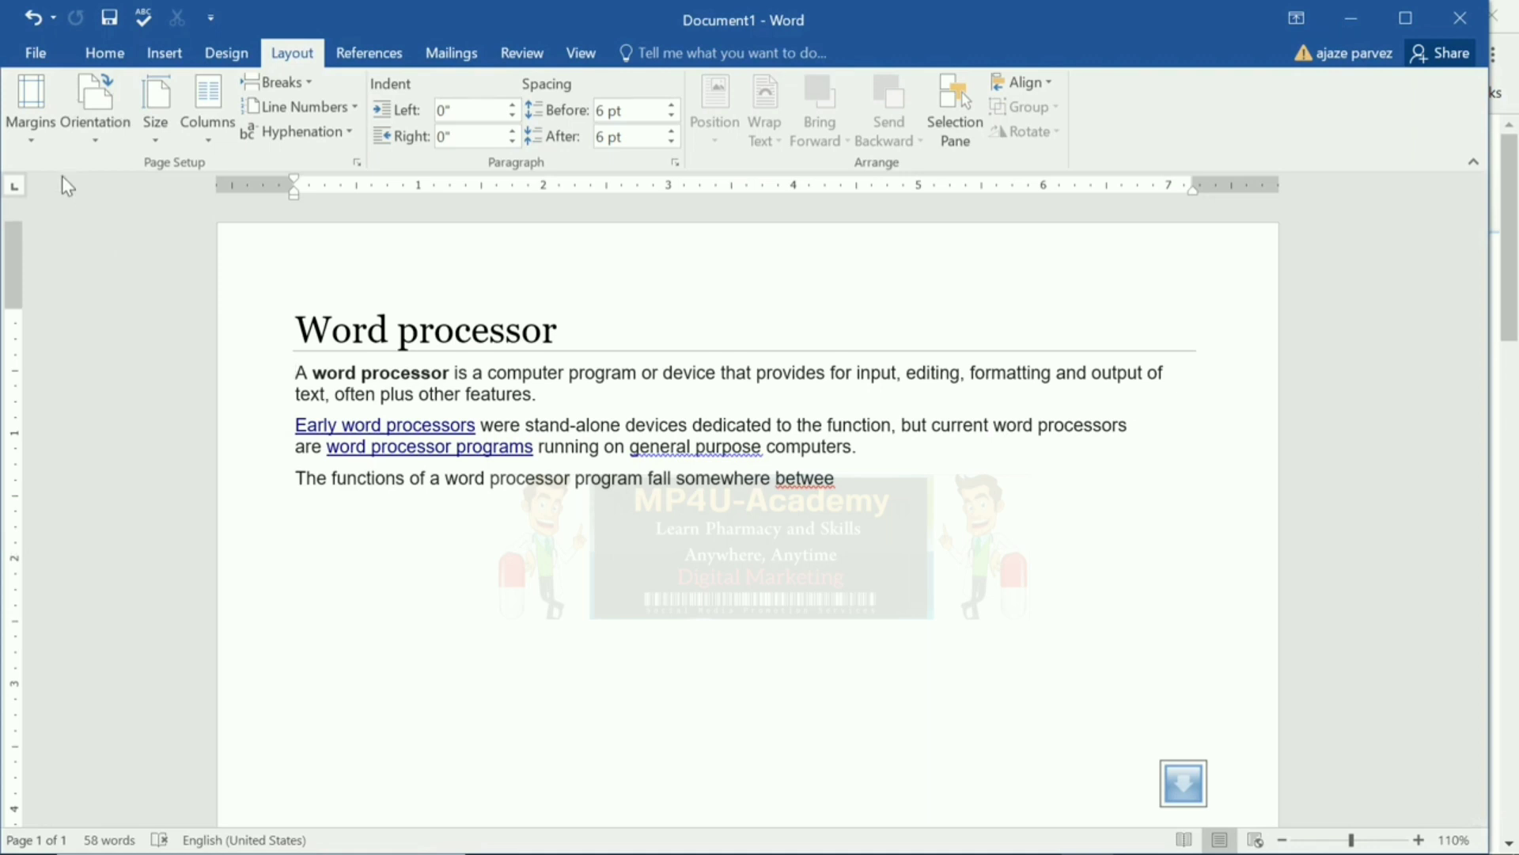
Apply the Wide margin preset to the document
{"action": "left_click", "coordinate": [26, 139]}
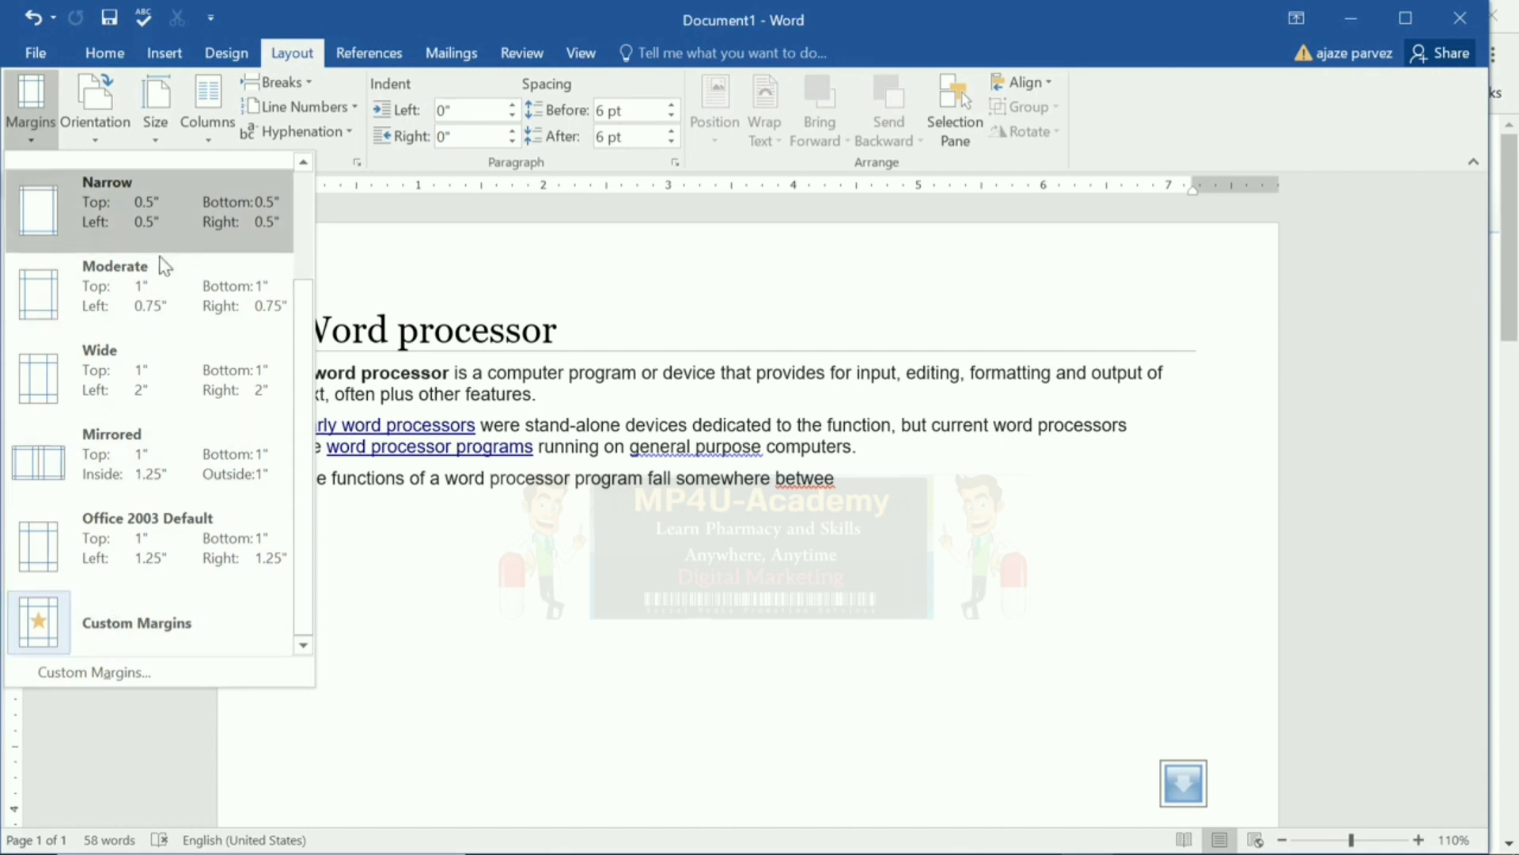
{"action": "left_click", "coordinate": [134, 387]}
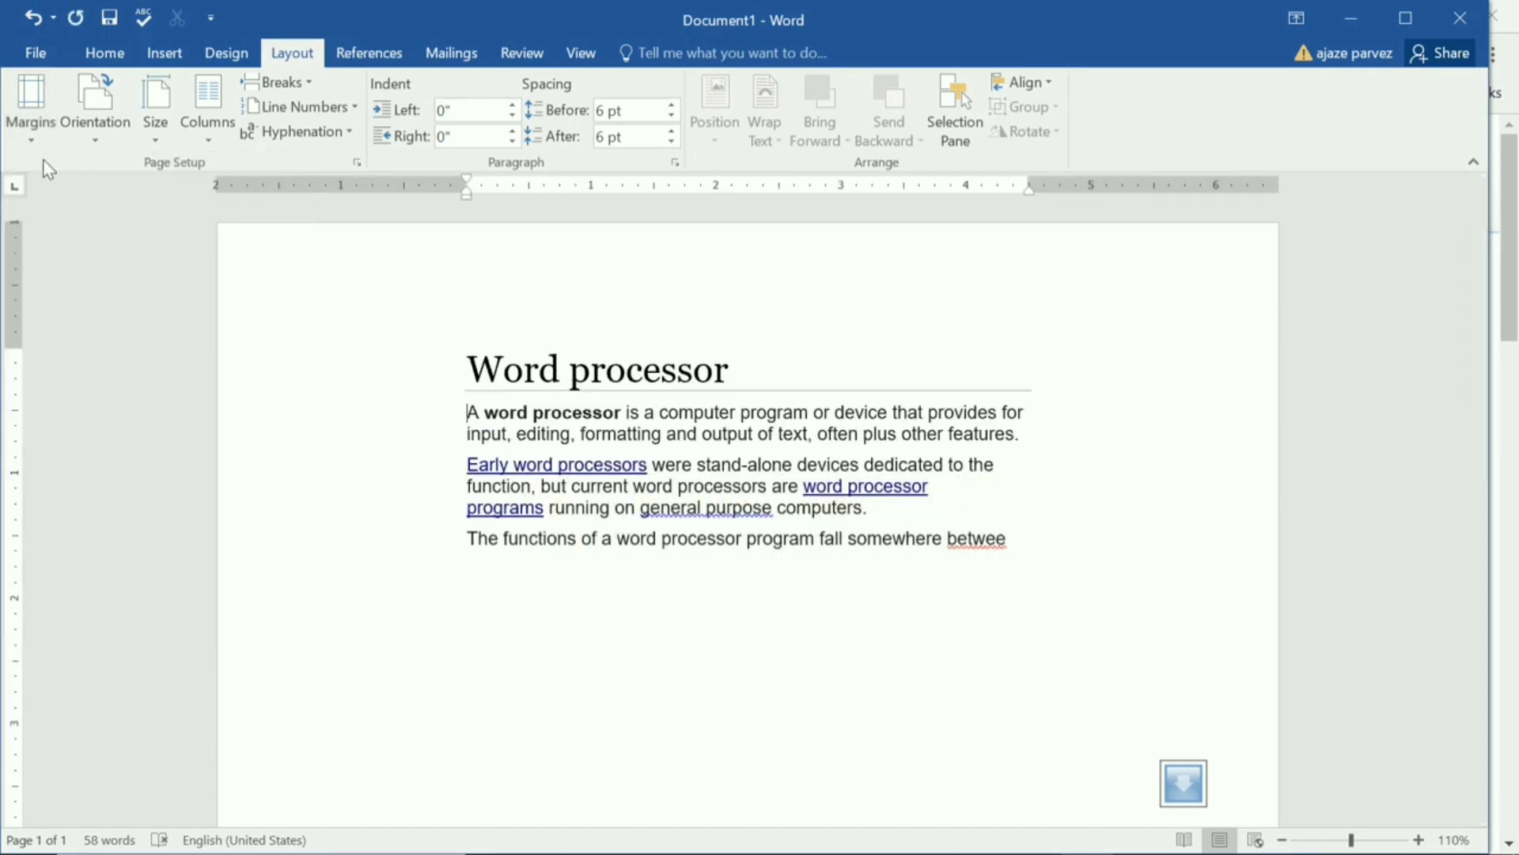
Set a custom top margin of 1.2 inches in the page setup
{"action": "left_click", "coordinate": [34, 126]}
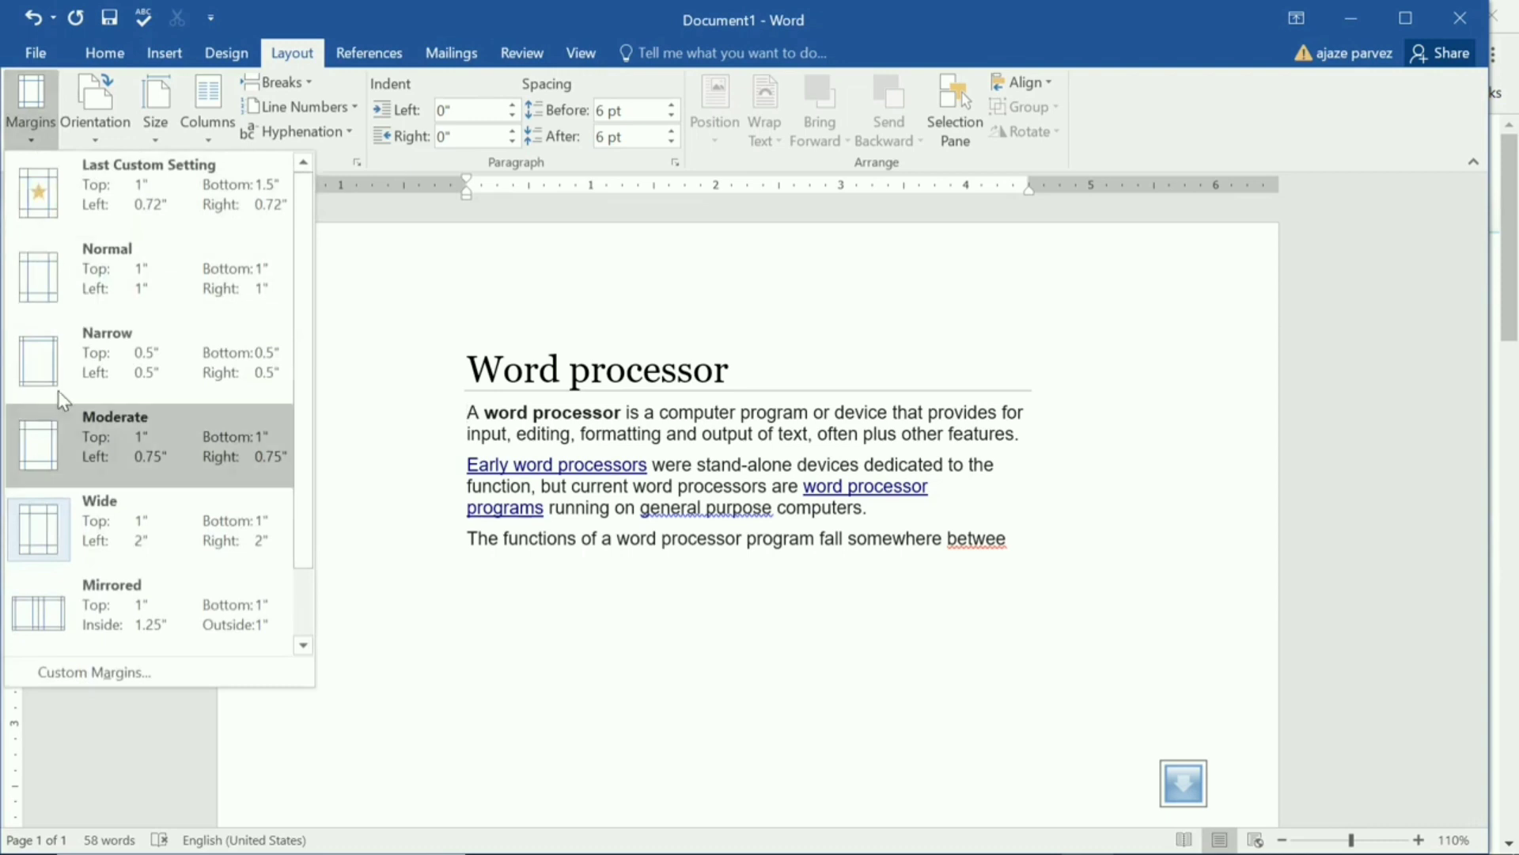
{"action": "left_click", "coordinate": [83, 669]}
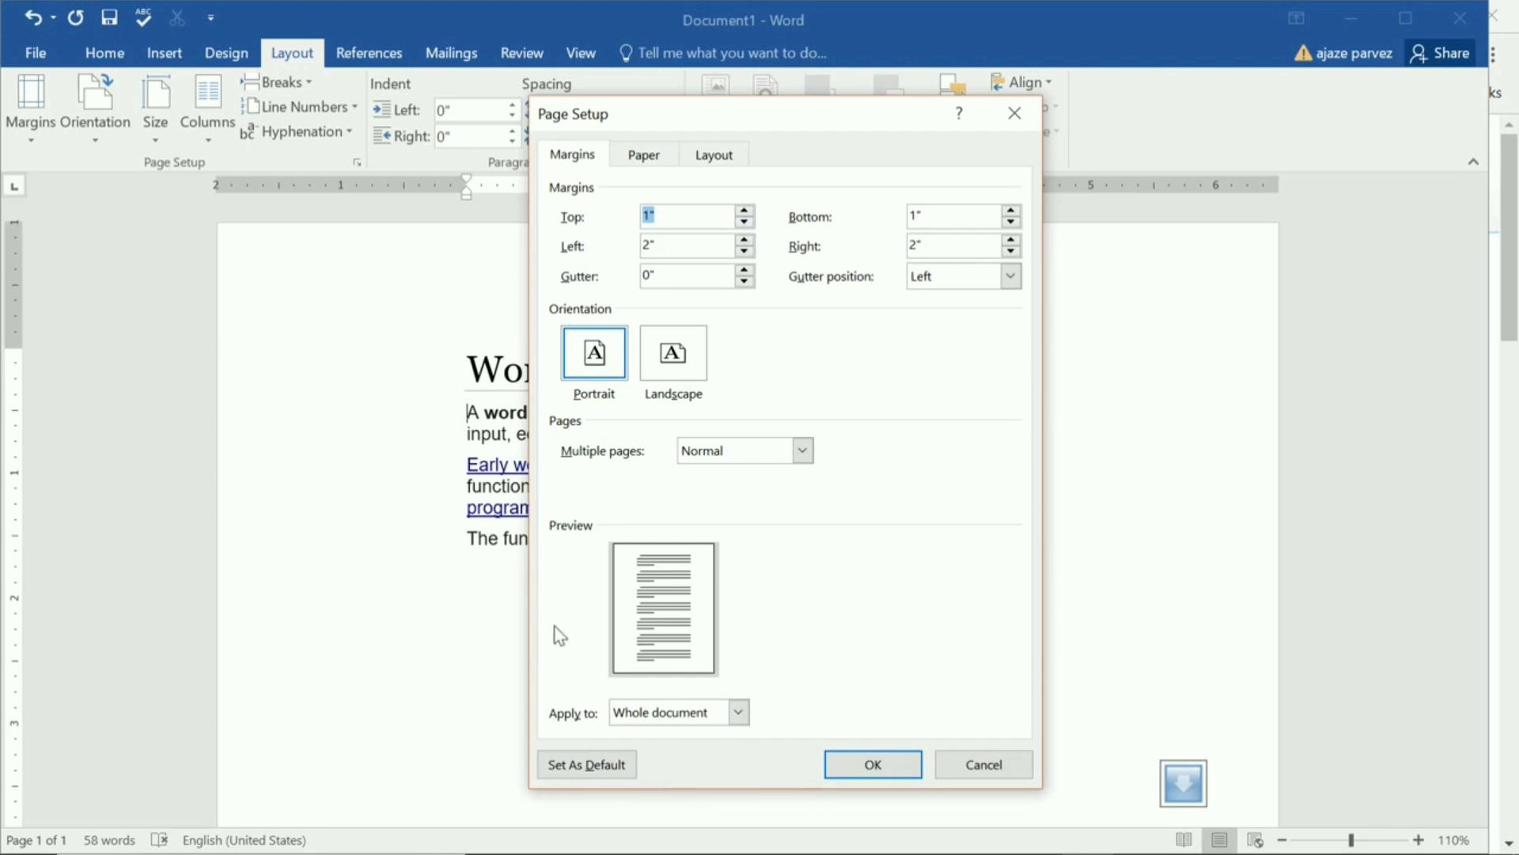
{"action": "left_click", "coordinate": [745, 210]}
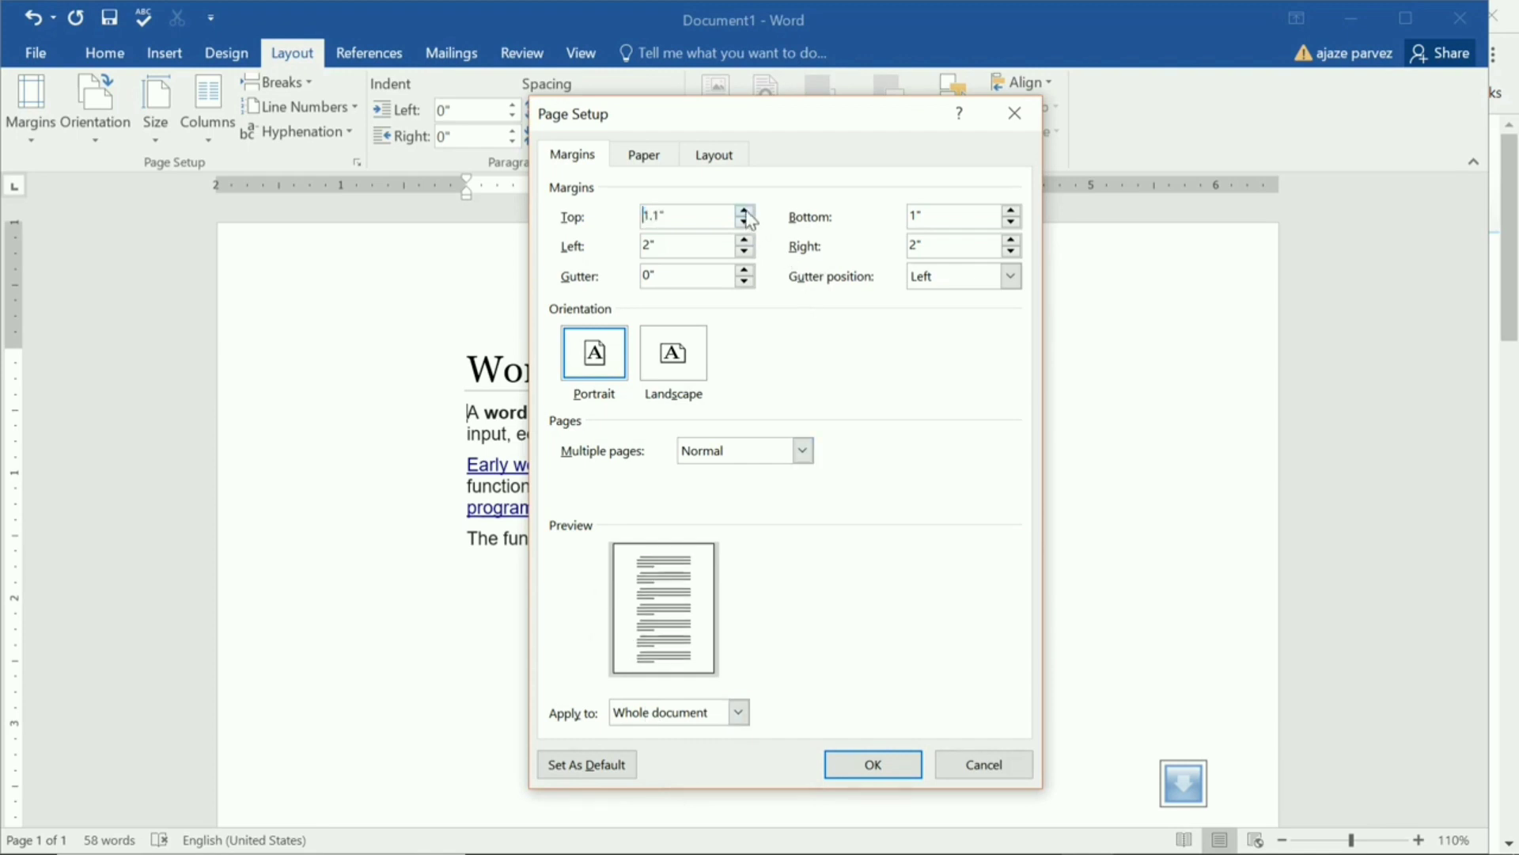
{"action": "left_click", "coordinate": [746, 211]}
{"action": "left_click", "coordinate": [747, 212]}
{"action": "left_click", "coordinate": [746, 212]}
{"action": "left_click", "coordinate": [747, 211]}
{"action": "left_click", "coordinate": [745, 223]}
{"action": "left_click", "coordinate": [744, 223]}
{"action": "left_click", "coordinate": [745, 223]}
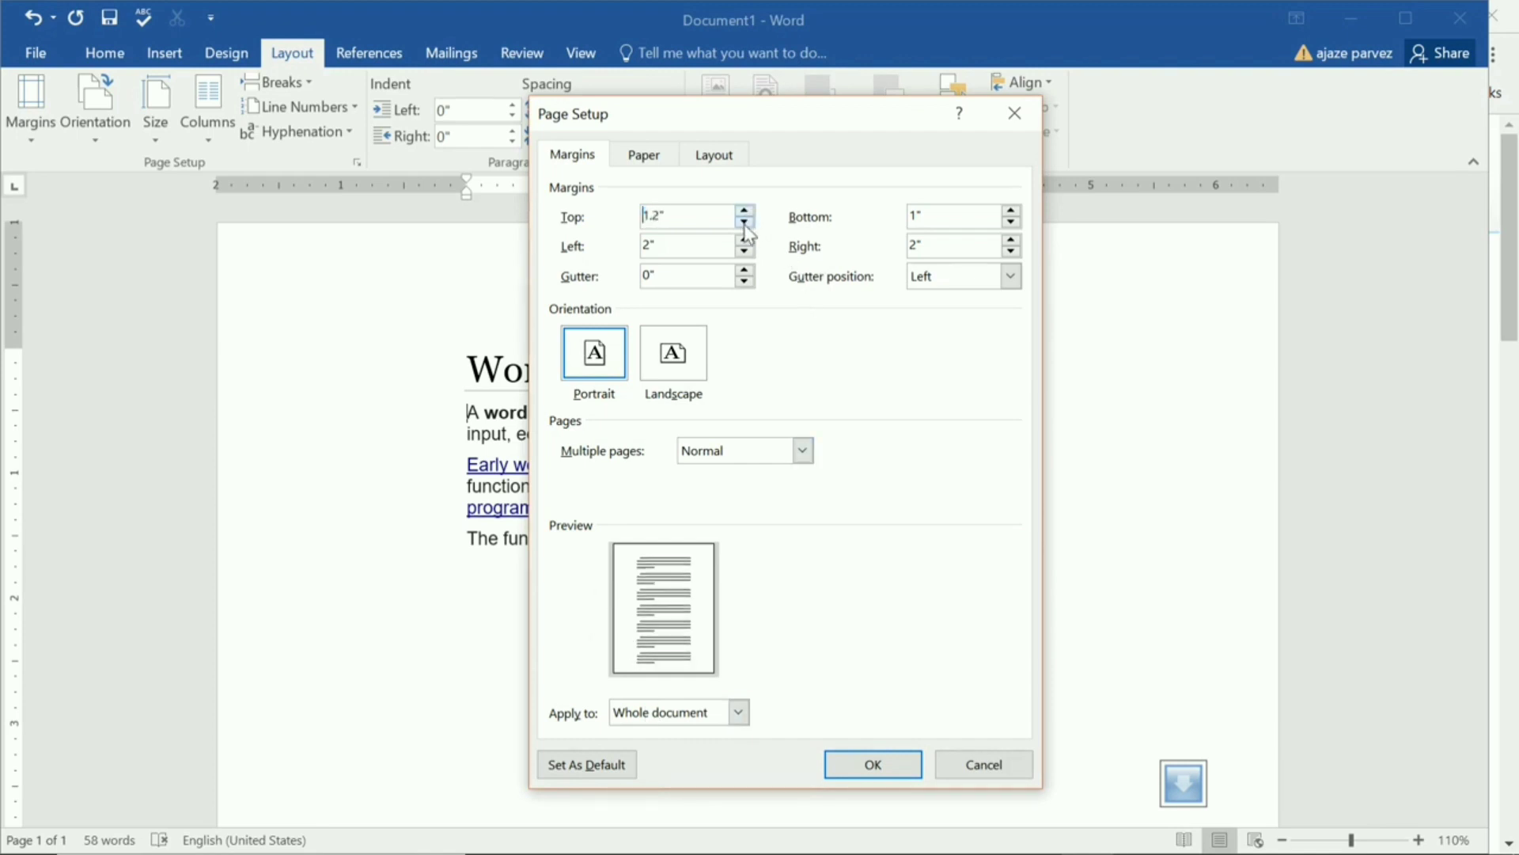
Set the custom left margin to 1 inch
{"action": "left_click", "coordinate": [745, 252]}
{"action": "left_click", "coordinate": [744, 252]}
{"action": "left_click", "coordinate": [744, 252]}
{"action": "left_click", "coordinate": [745, 251]}
{"action": "left_click", "coordinate": [745, 252]}
Set the custom right margin to 0.6 inch and keep the settings applied to the whole document
{"action": "left_click", "coordinate": [1012, 239]}
{"action": "left_click", "coordinate": [1012, 240]}
{"action": "left_click", "coordinate": [1012, 240]}
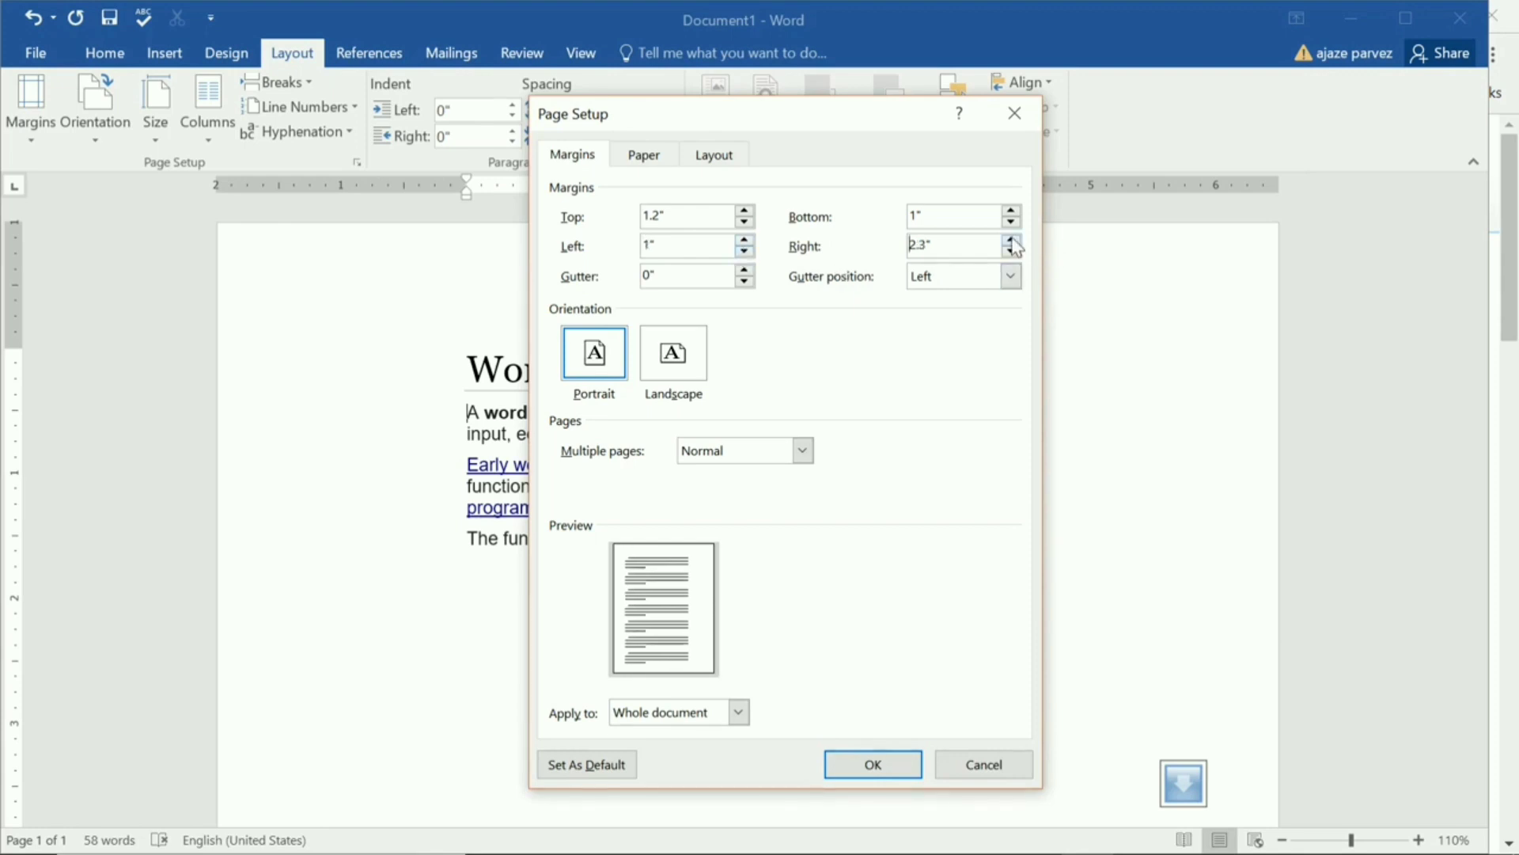
{"action": "left_click", "coordinate": [1012, 241]}
{"action": "left_click_drag", "start_coordinate": [1012, 250], "coordinate": [1011, 252]}
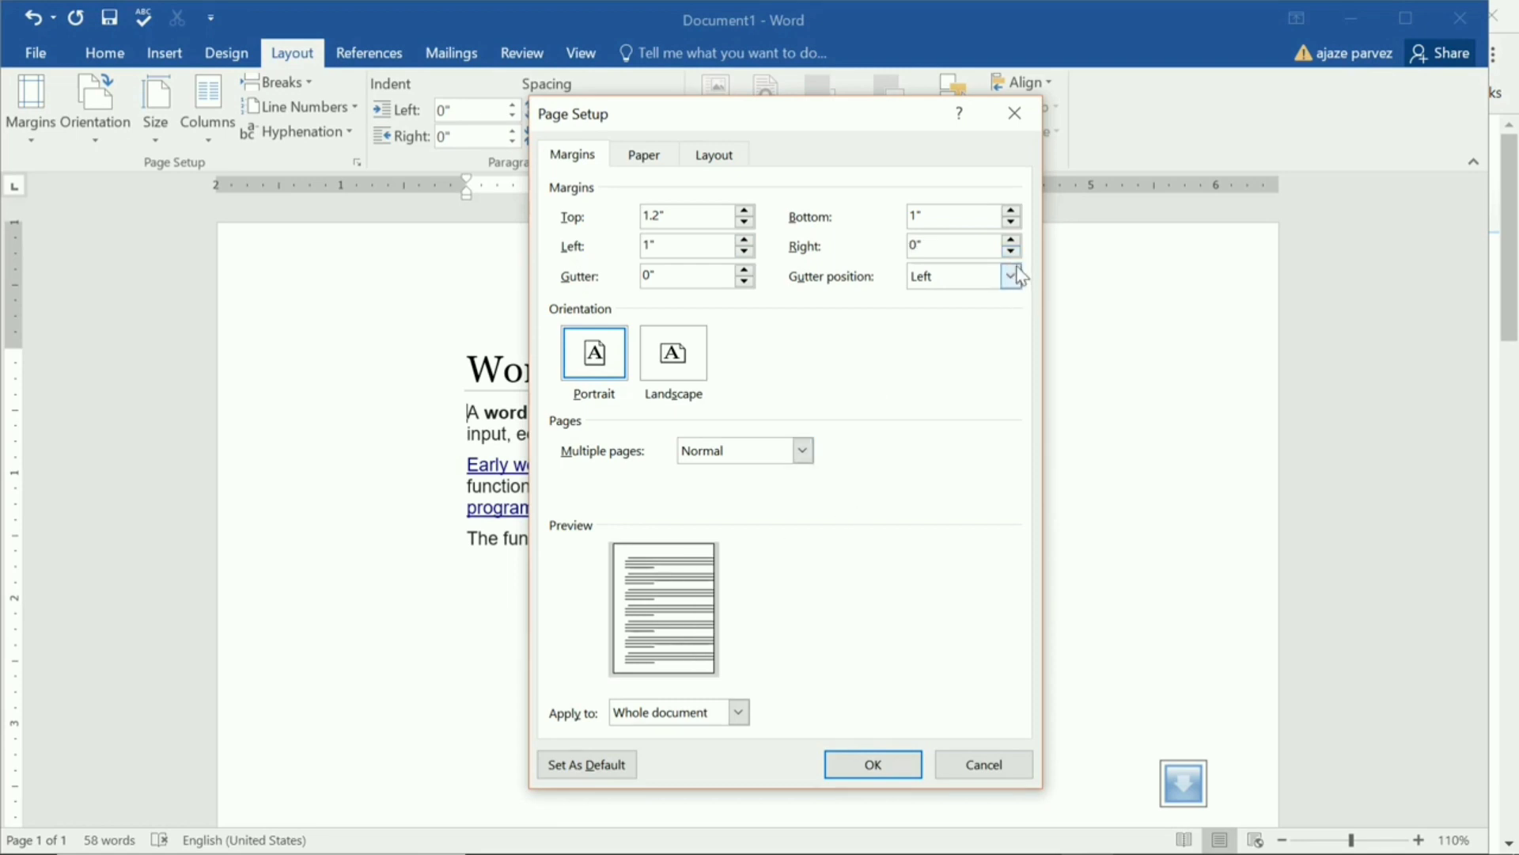
{"action": "left_click", "coordinate": [1013, 242]}
{"action": "left_click", "coordinate": [1014, 243]}
{"action": "left_click", "coordinate": [1014, 244]}
{"action": "left_click", "coordinate": [1014, 242]}
{"action": "left_click", "coordinate": [1014, 243]}
{"action": "left_click", "coordinate": [1013, 242]}
{"action": "left_click", "coordinate": [747, 718]}
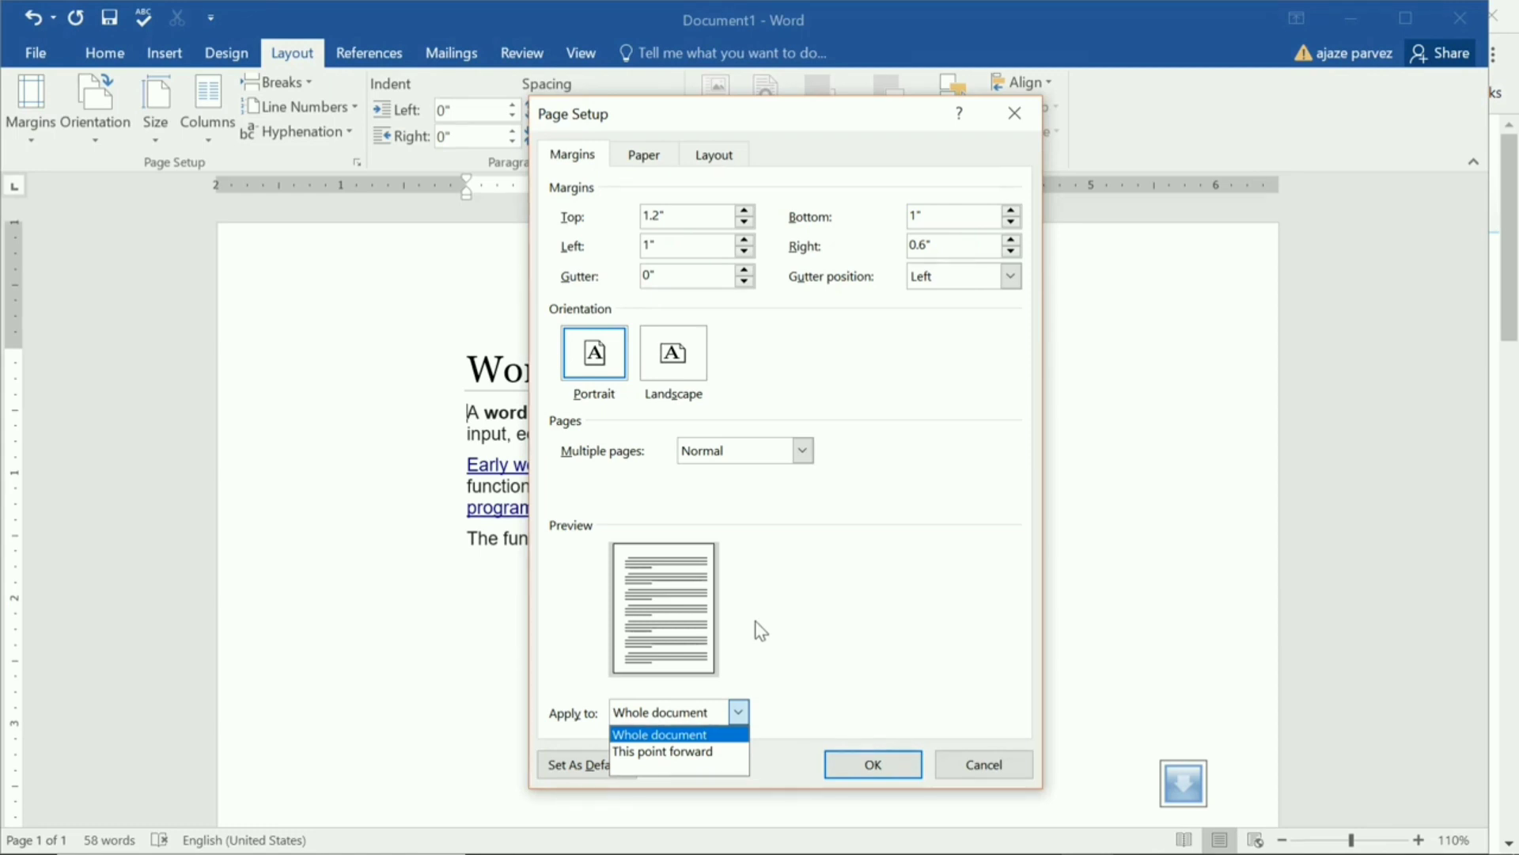
{"action": "left_click", "coordinate": [846, 575]}
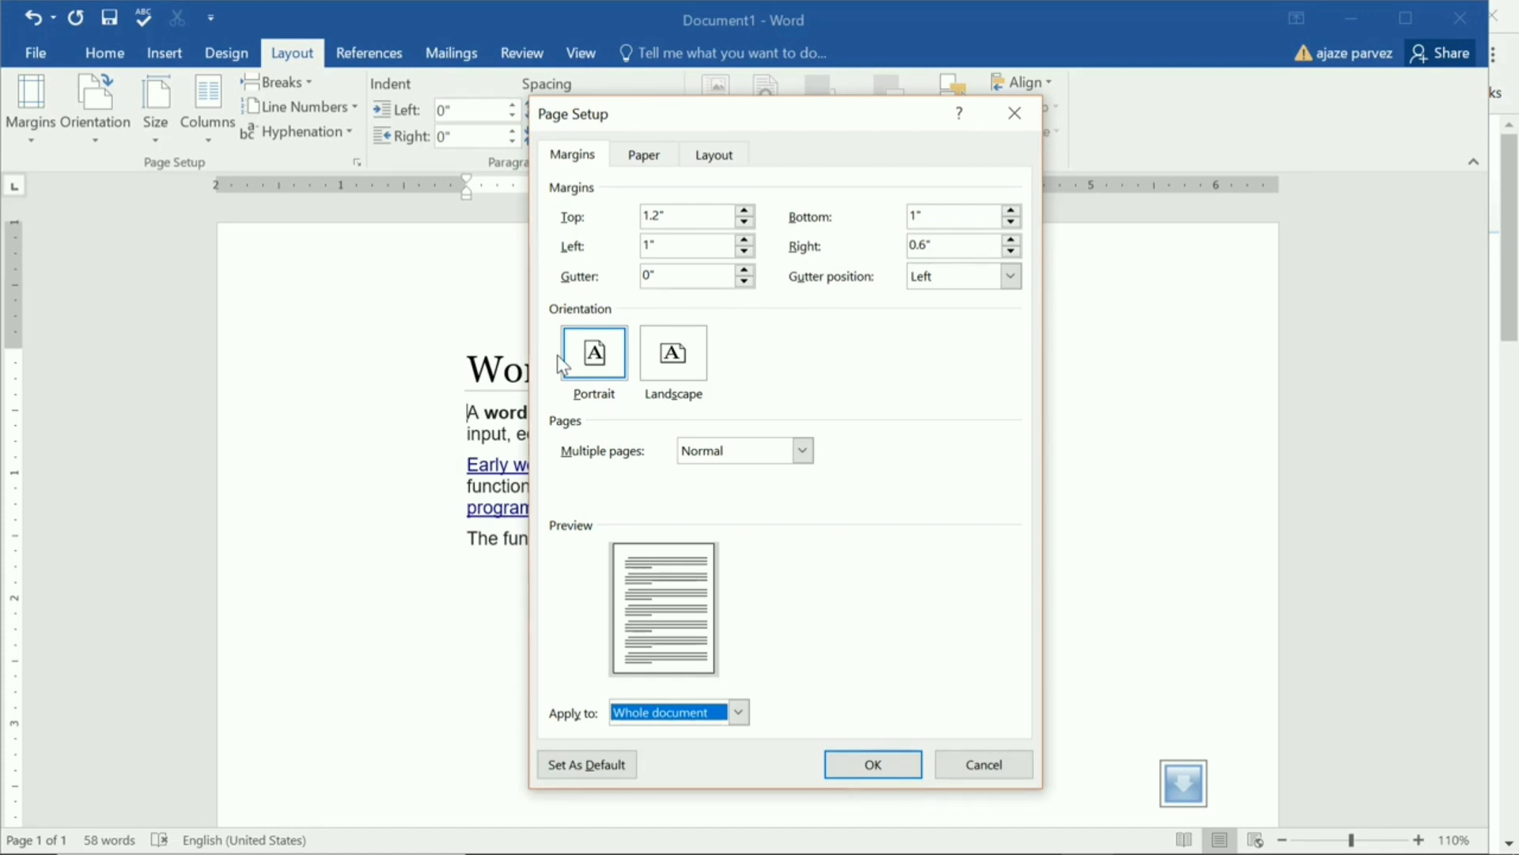
Switch the page orientation to Landscape in the page setup
{"action": "left_click", "coordinate": [645, 158]}
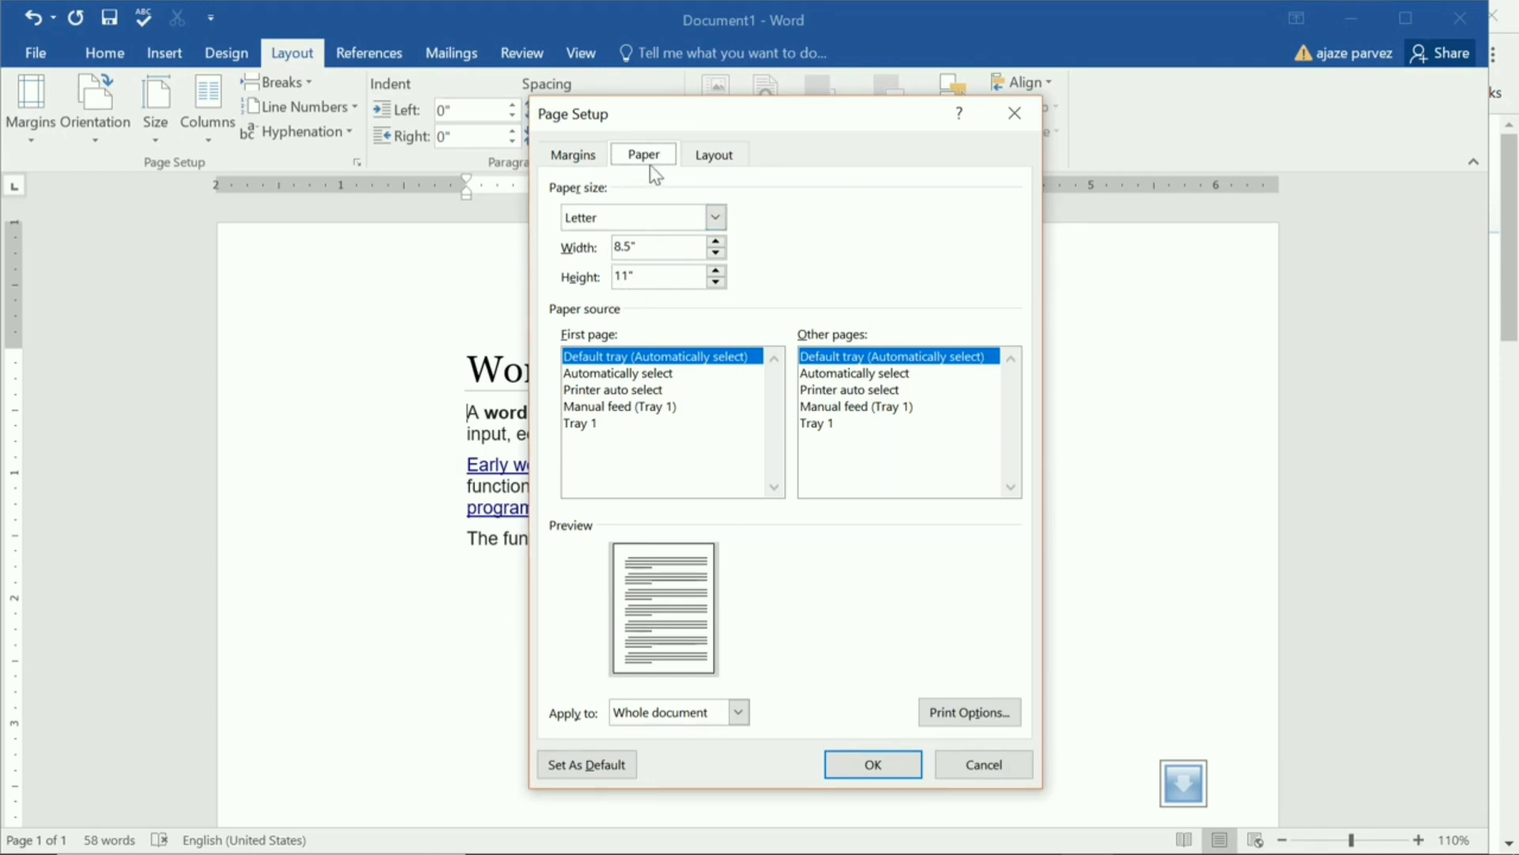
{"action": "left_click", "coordinate": [599, 157]}
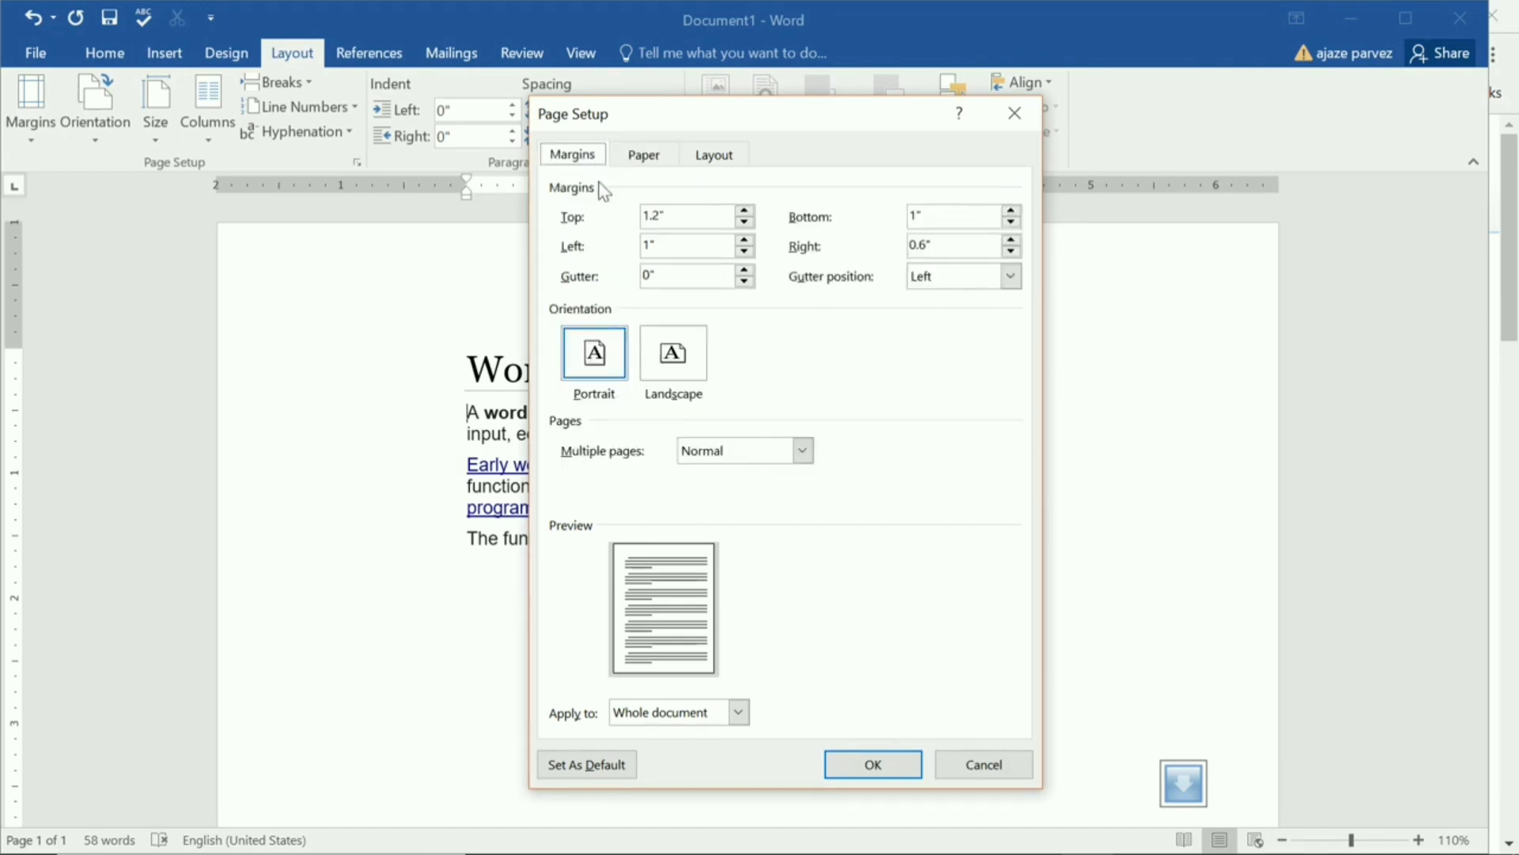
{"action": "left_click", "coordinate": [672, 357]}
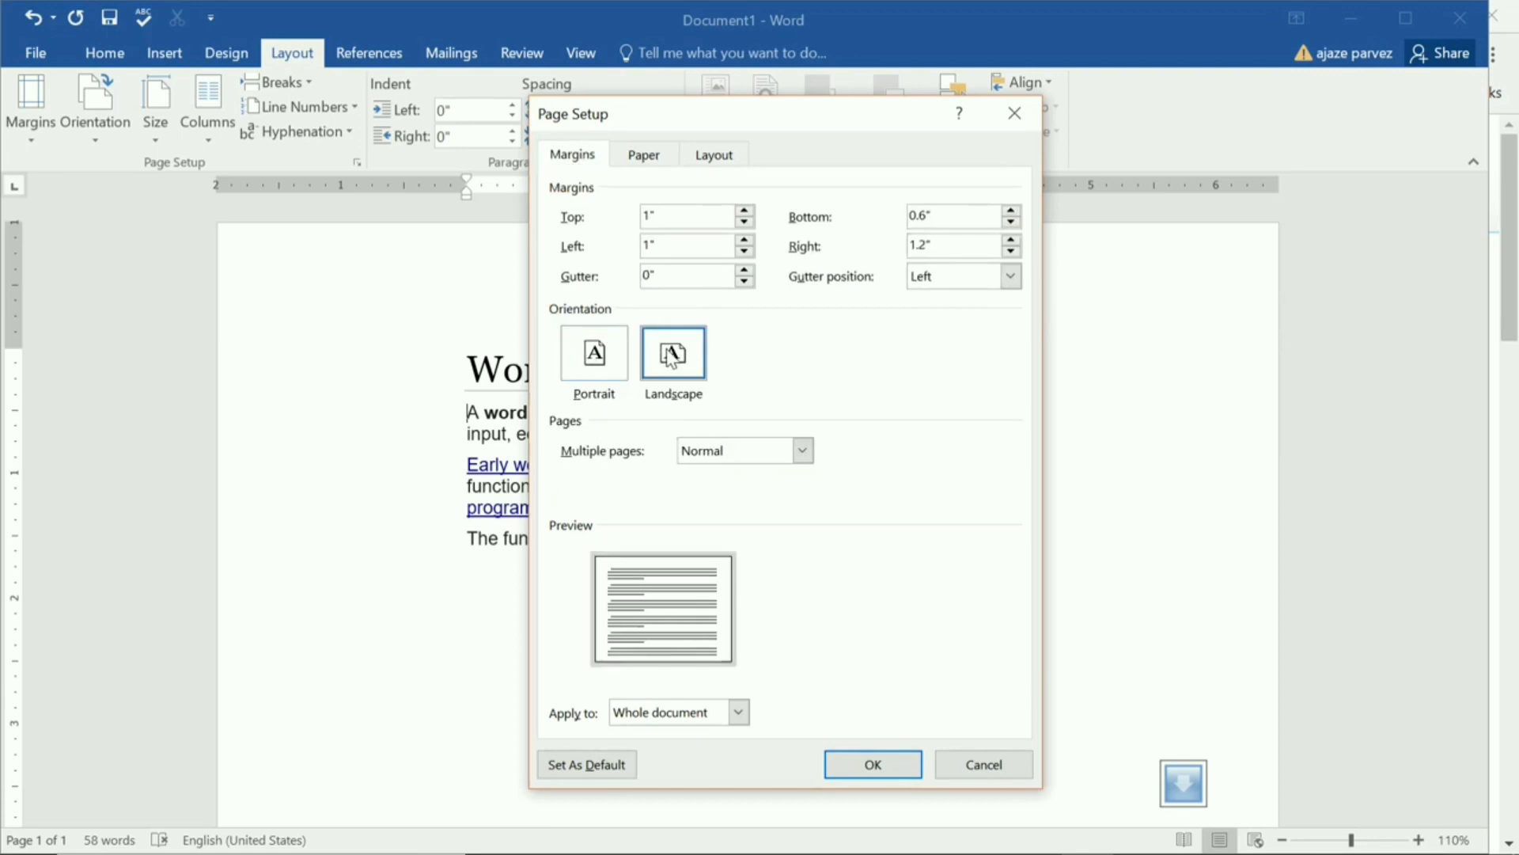
Set the paper width to 11.8 inches and check the print options without changing them
{"action": "left_click", "coordinate": [658, 159]}
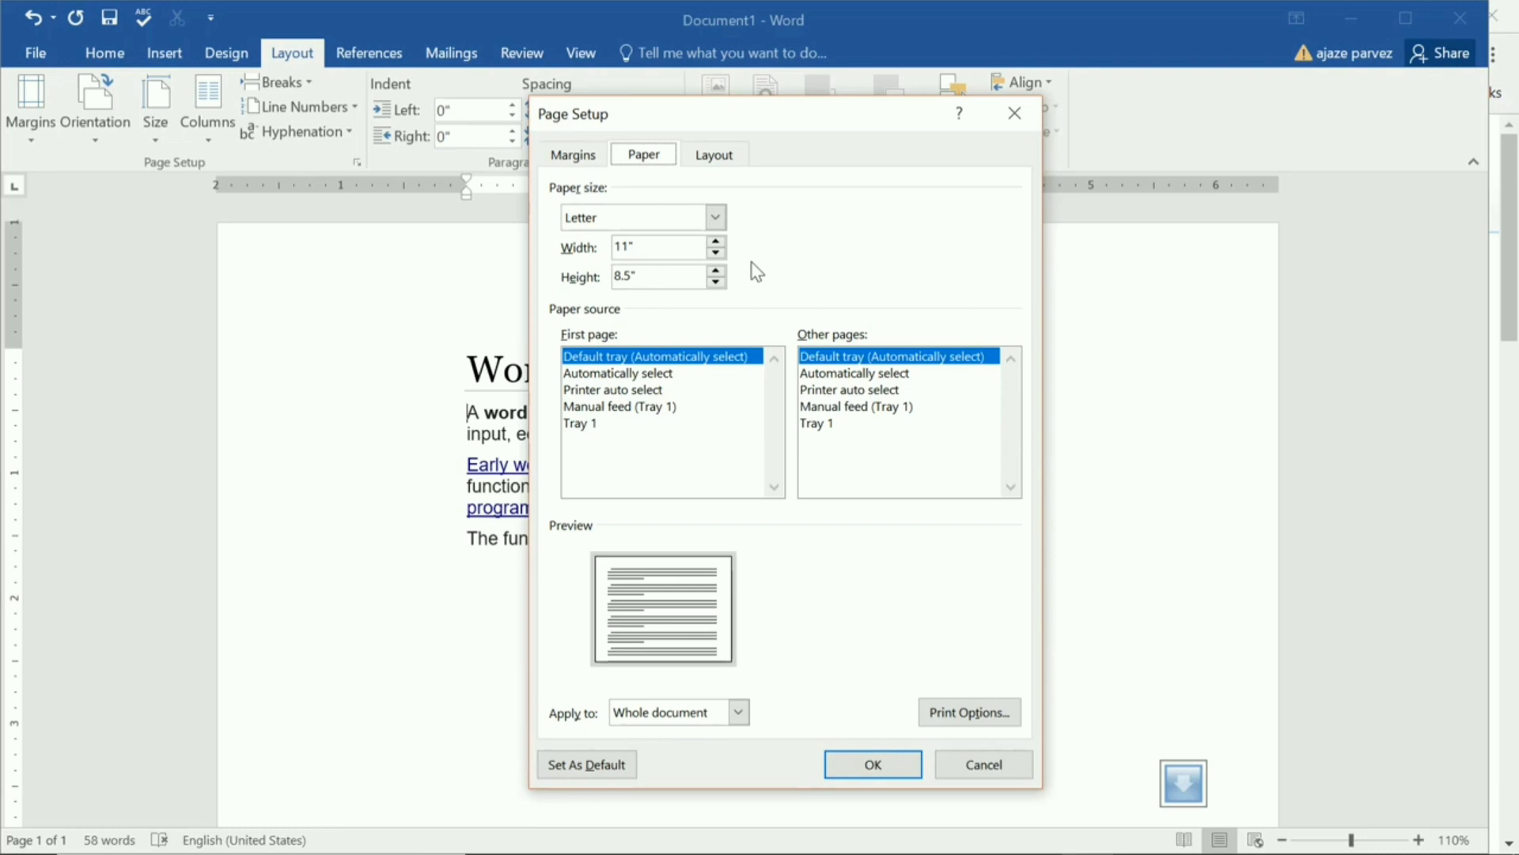
{"action": "left_click", "coordinate": [715, 242]}
{"action": "left_click", "coordinate": [716, 241]}
{"action": "left_click", "coordinate": [716, 242]}
{"action": "left_click", "coordinate": [715, 241]}
{"action": "left_click", "coordinate": [716, 241]}
{"action": "left_click", "coordinate": [715, 241]}
{"action": "left_click", "coordinate": [715, 242]}
{"action": "left_click", "coordinate": [716, 242]}
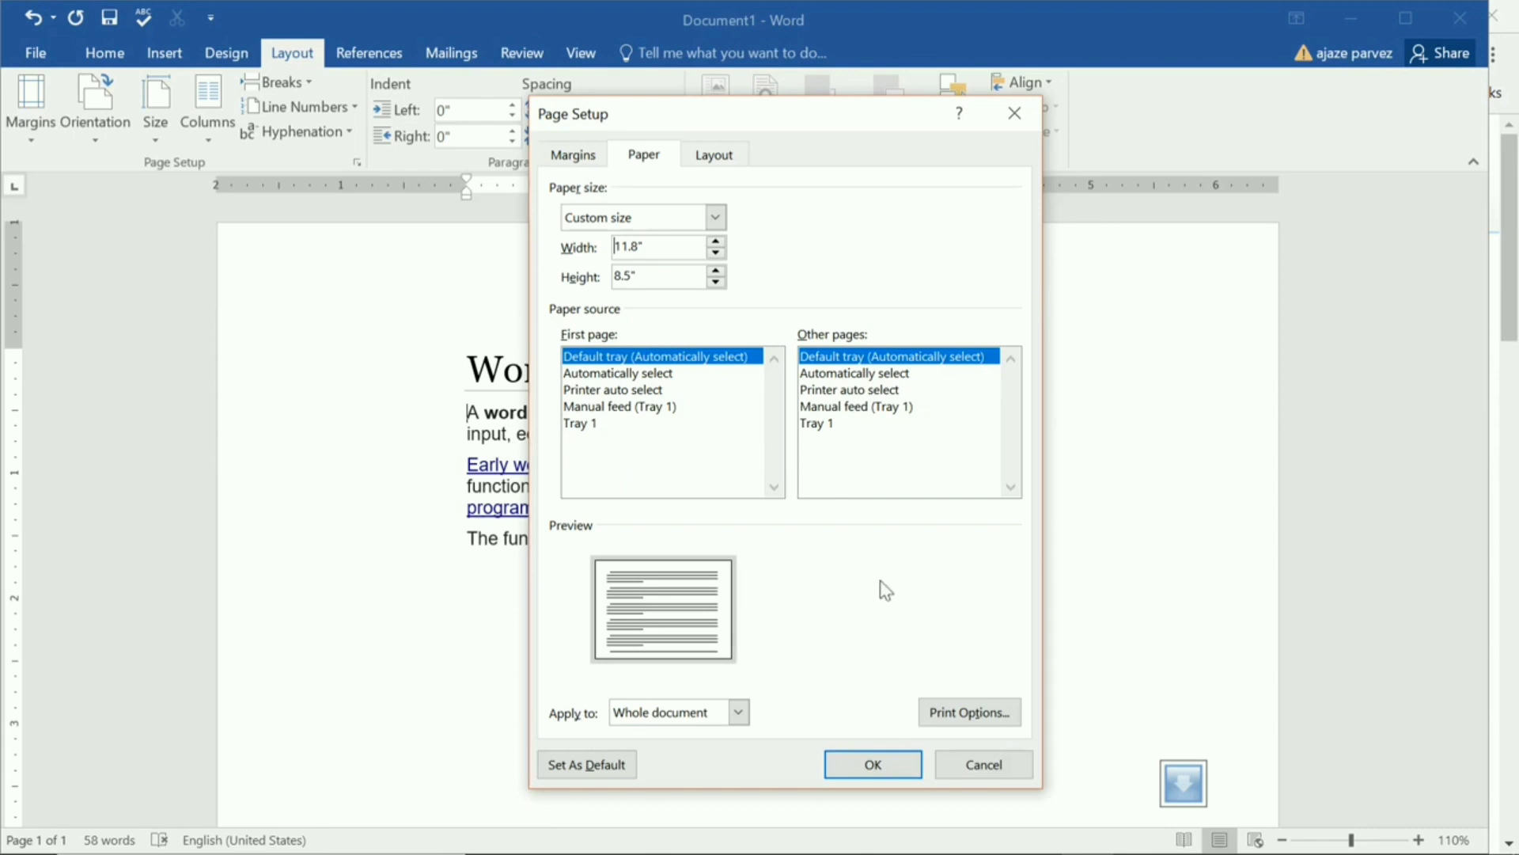
{"action": "left_click", "coordinate": [961, 713]}
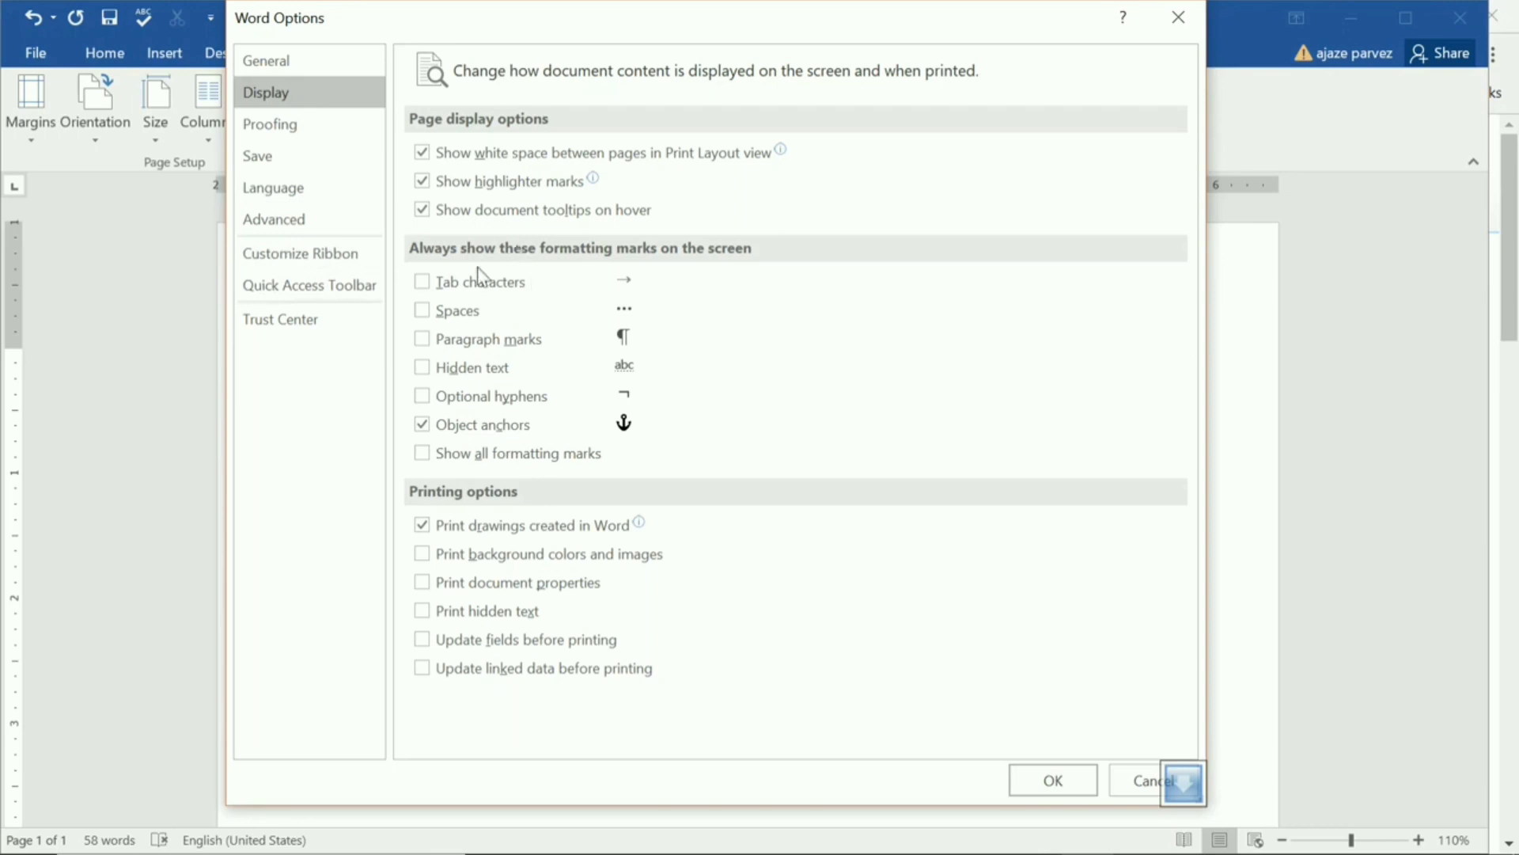
{"action": "left_click", "coordinate": [1179, 17]}
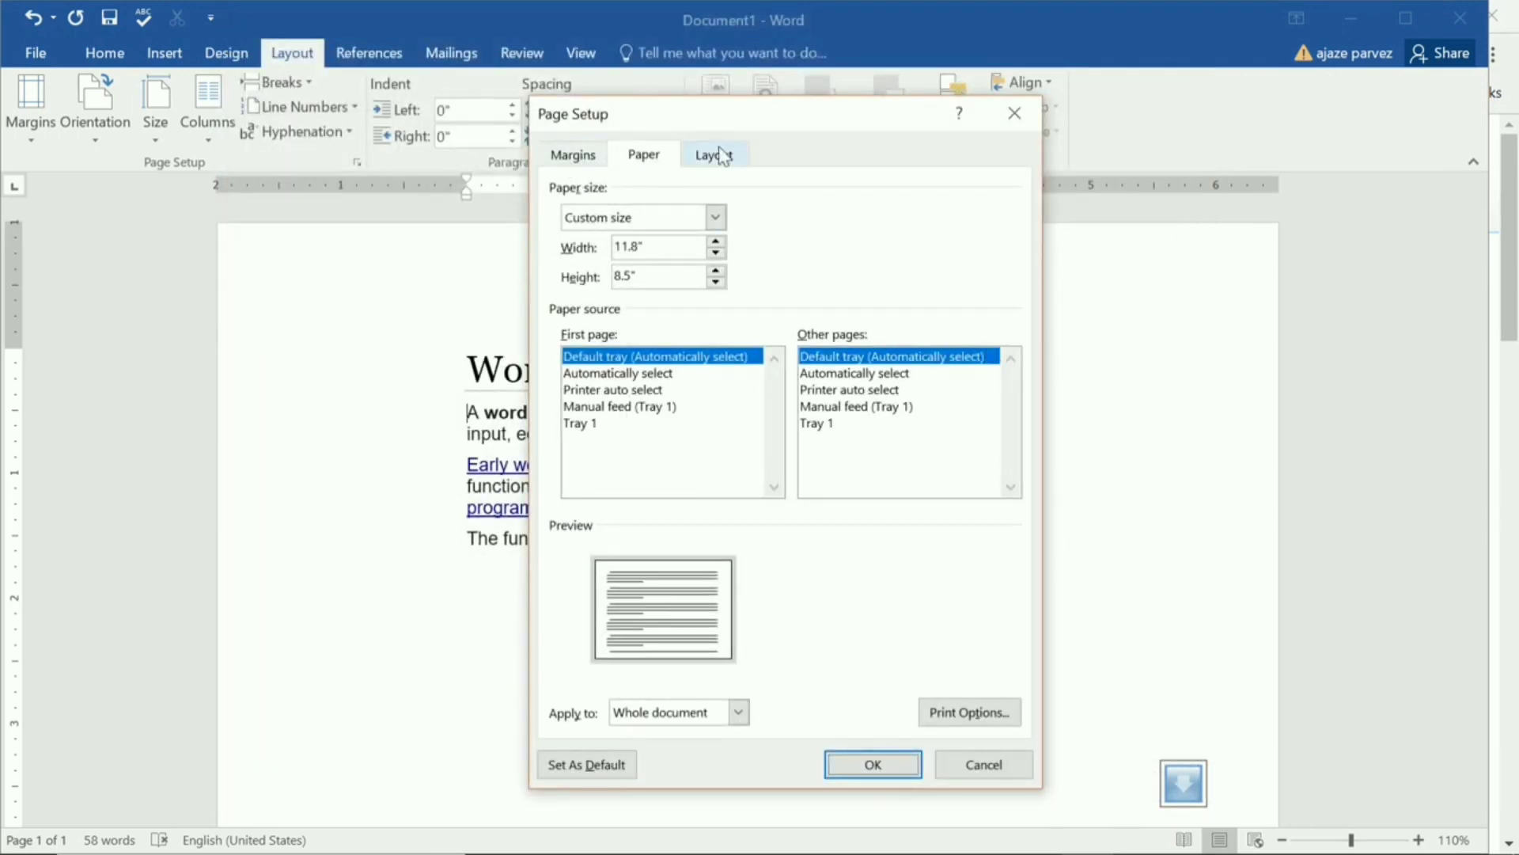
Add line numbering to the whole document and apply the page setup
{"action": "left_click", "coordinate": [716, 156]}
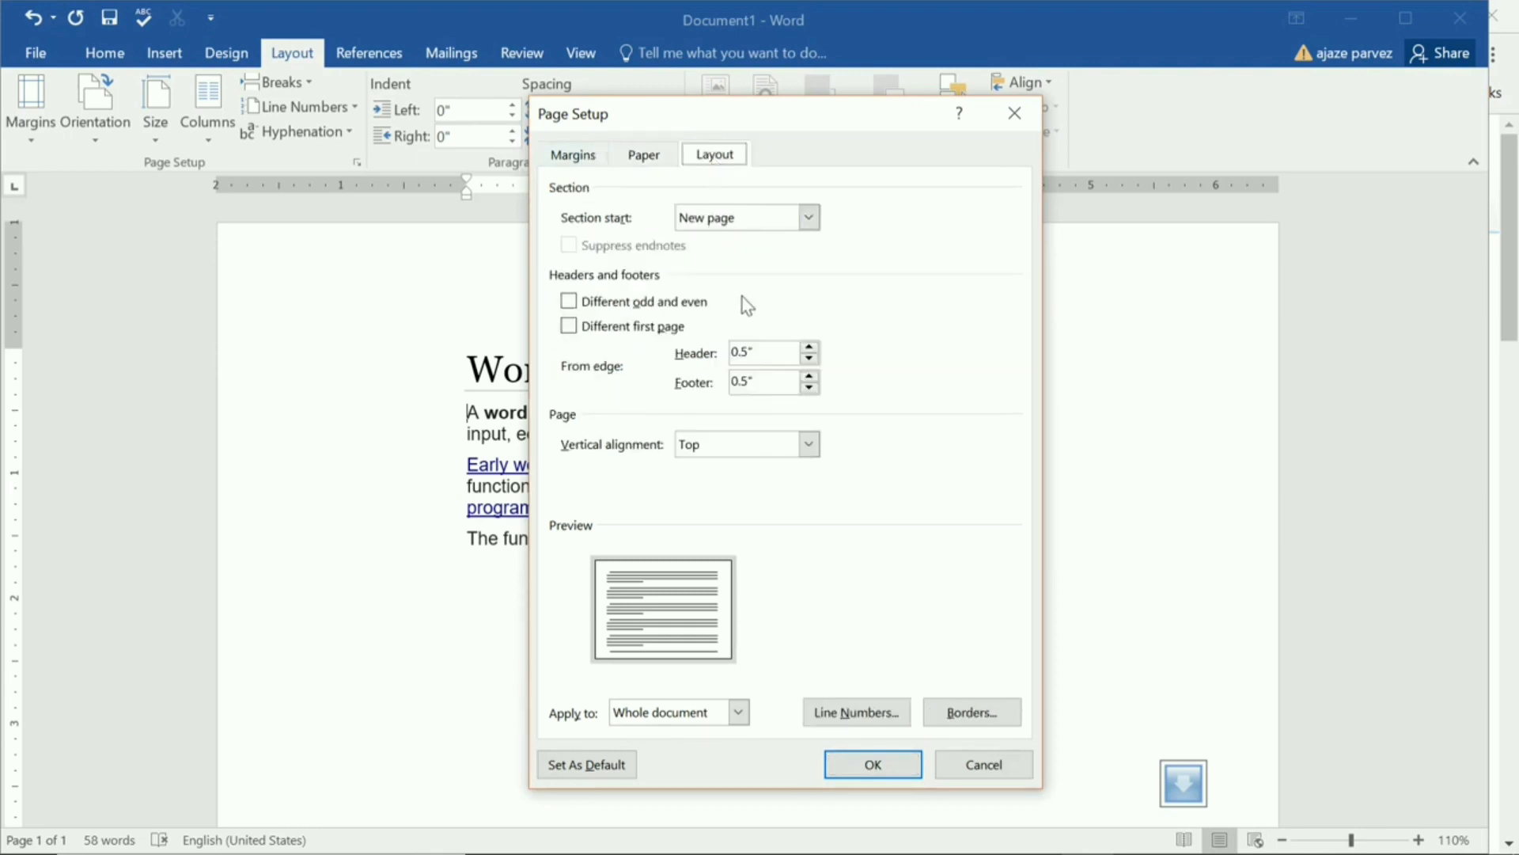
{"action": "left_click", "coordinate": [809, 348]}
{"action": "left_click", "coordinate": [893, 714]}
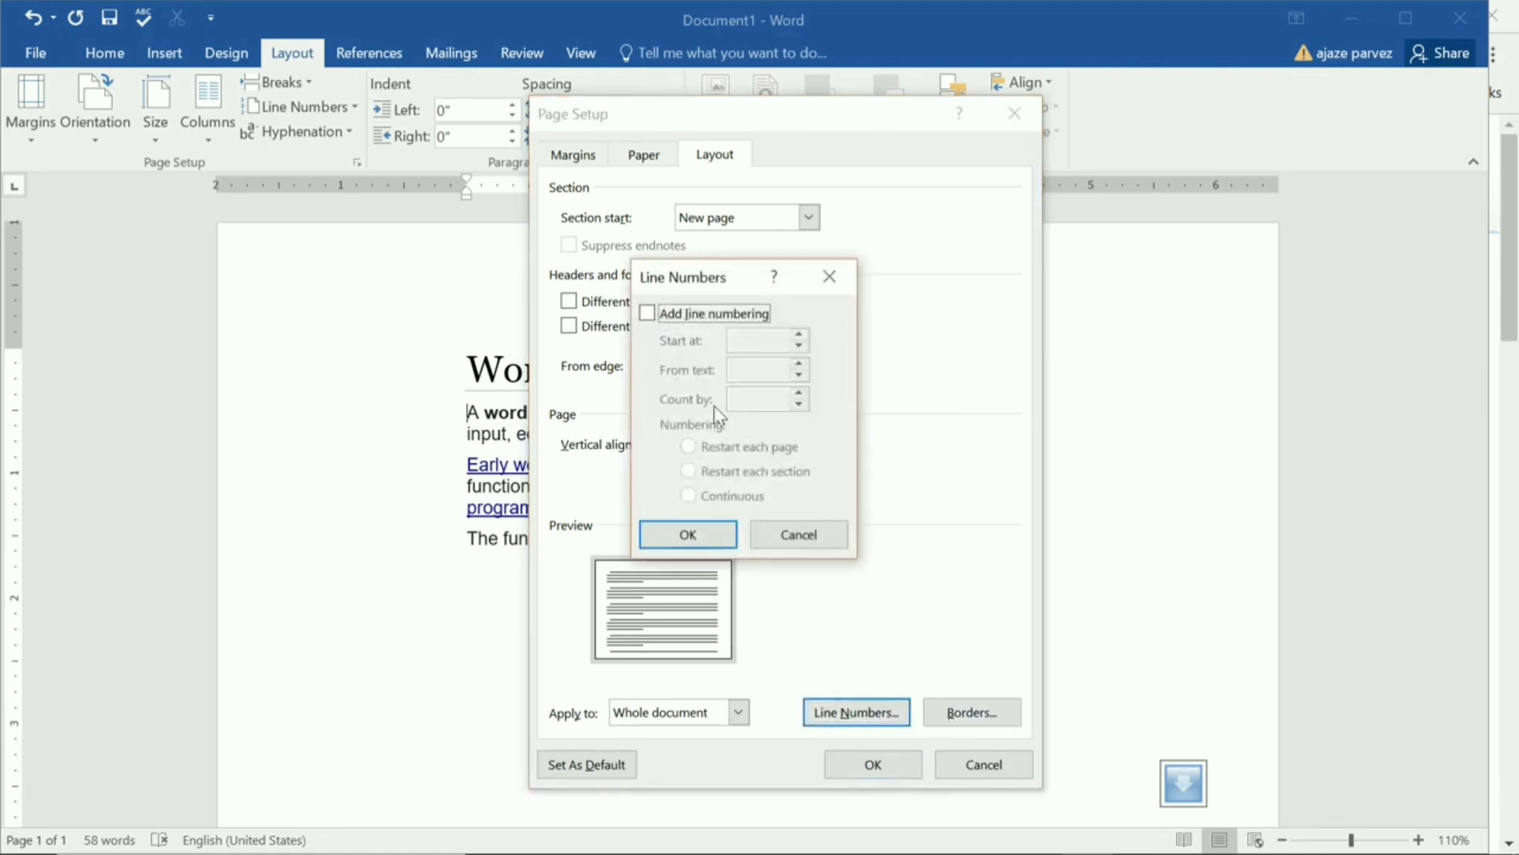
{"action": "left_click", "coordinate": [702, 314]}
{"action": "left_click", "coordinate": [688, 535]}
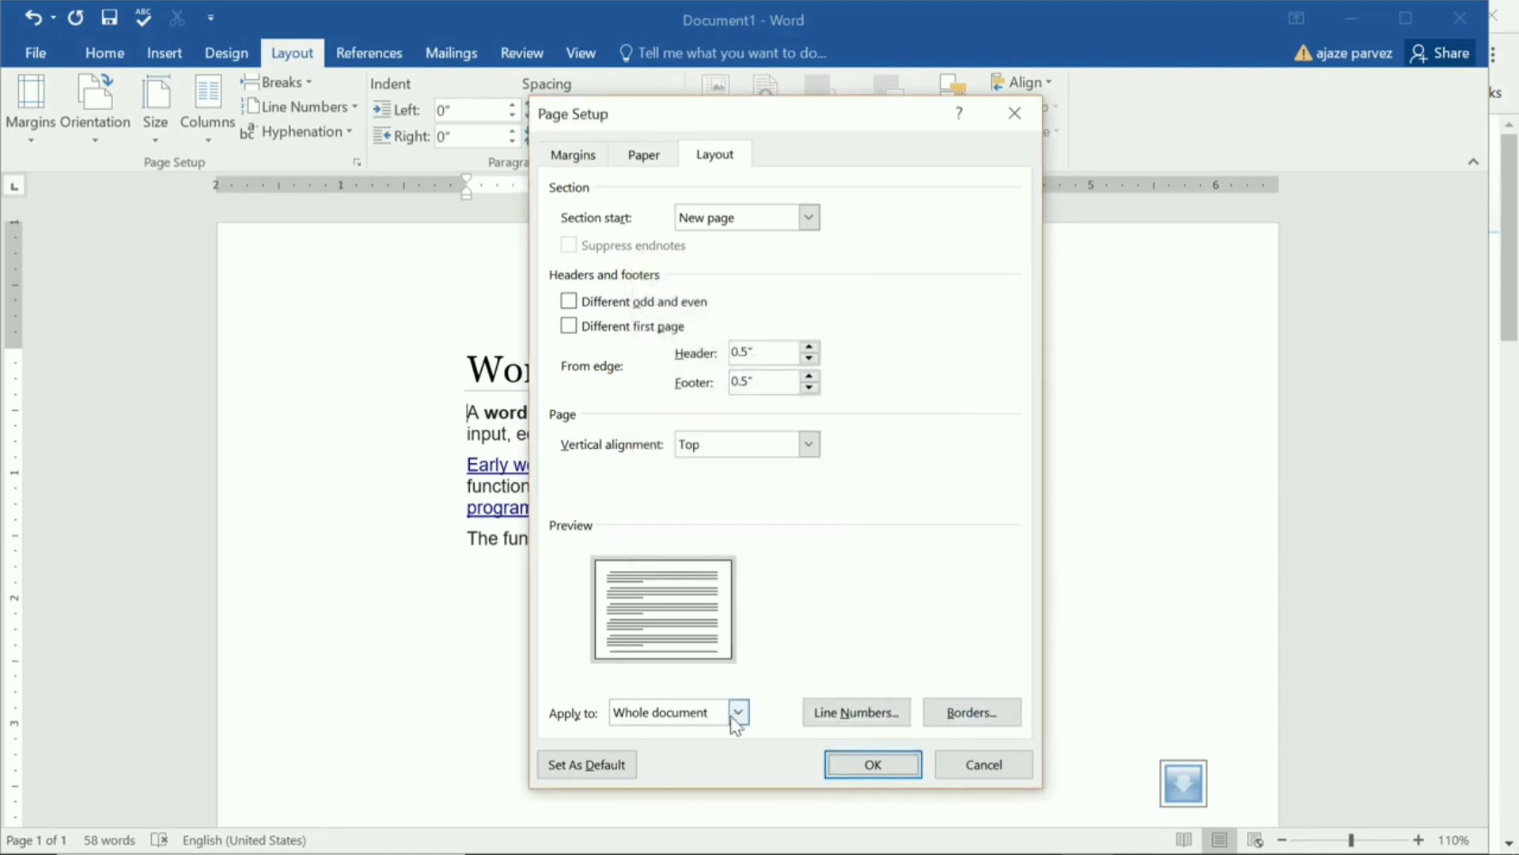
{"action": "left_click", "coordinate": [870, 764]}
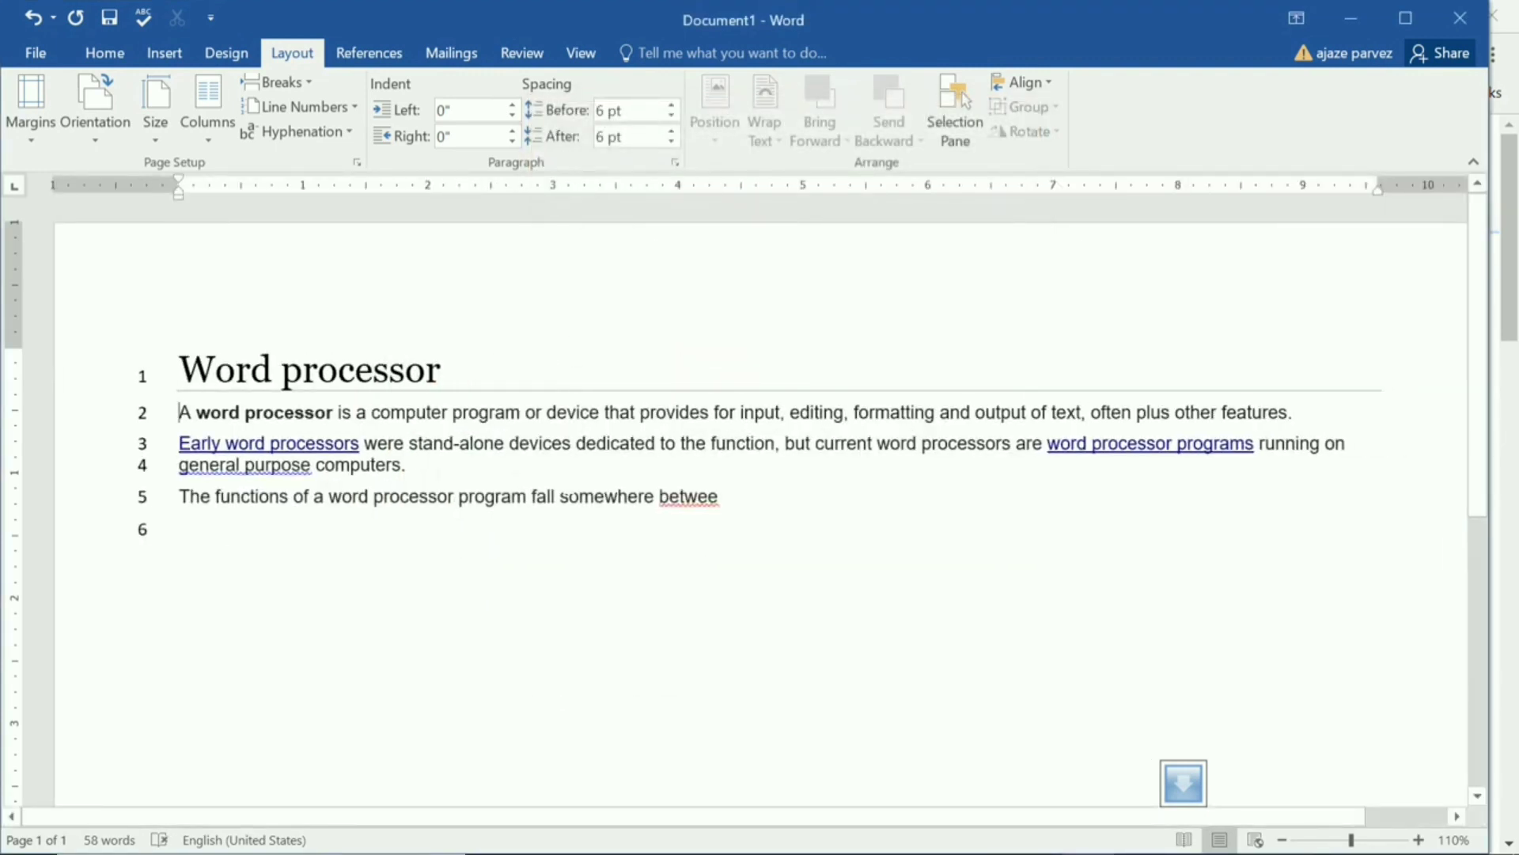
Show the paragraph and formatting marks, and undo the last page setup change
{"action": "left_click", "coordinate": [97, 57]}
{"action": "left_click", "coordinate": [660, 91]}
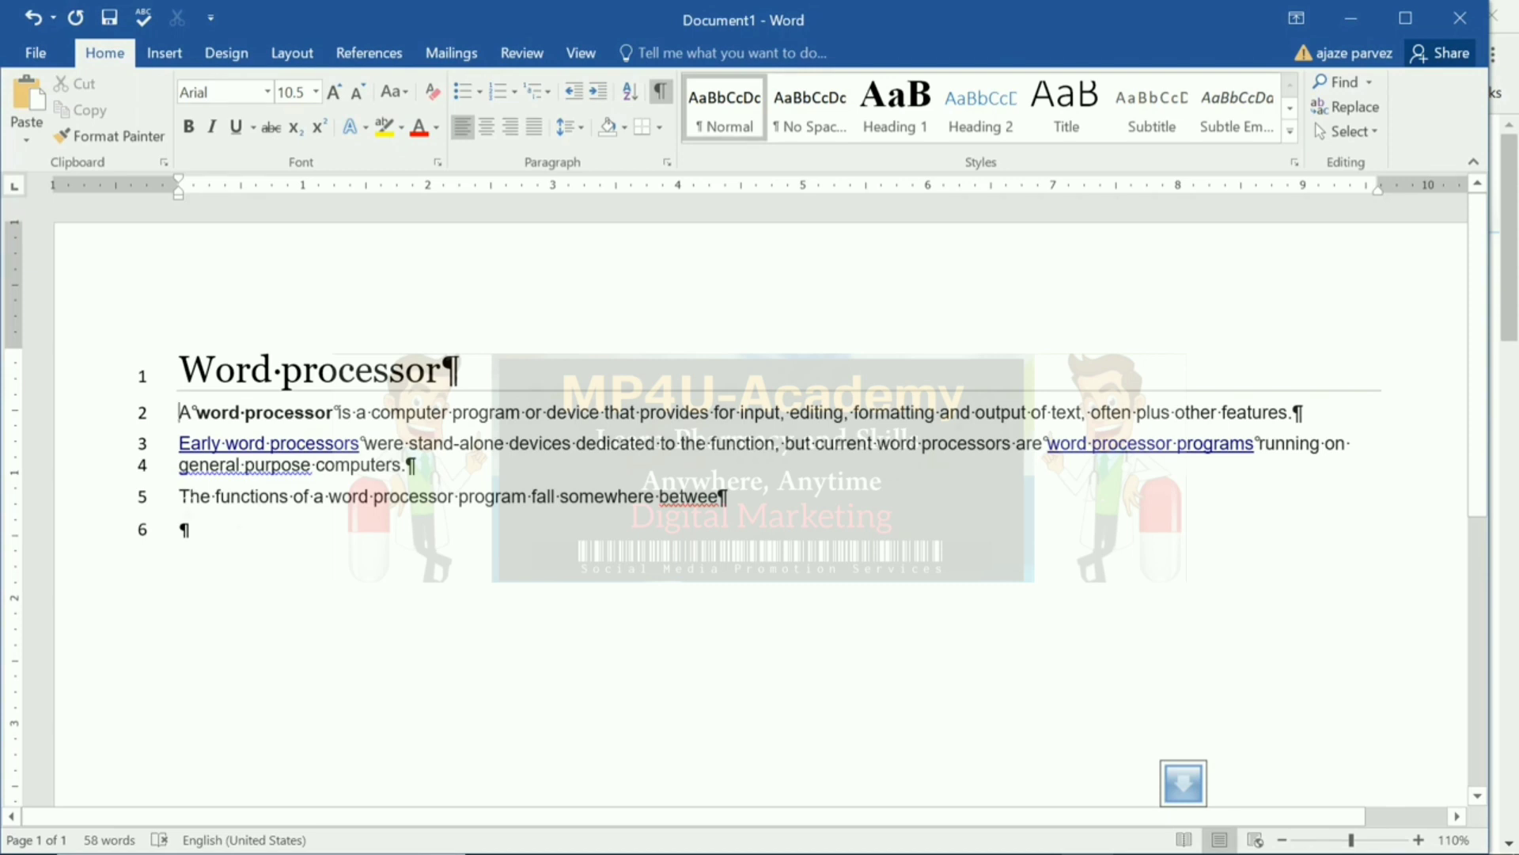
{"action": "key", "text": "ctrl+z"}
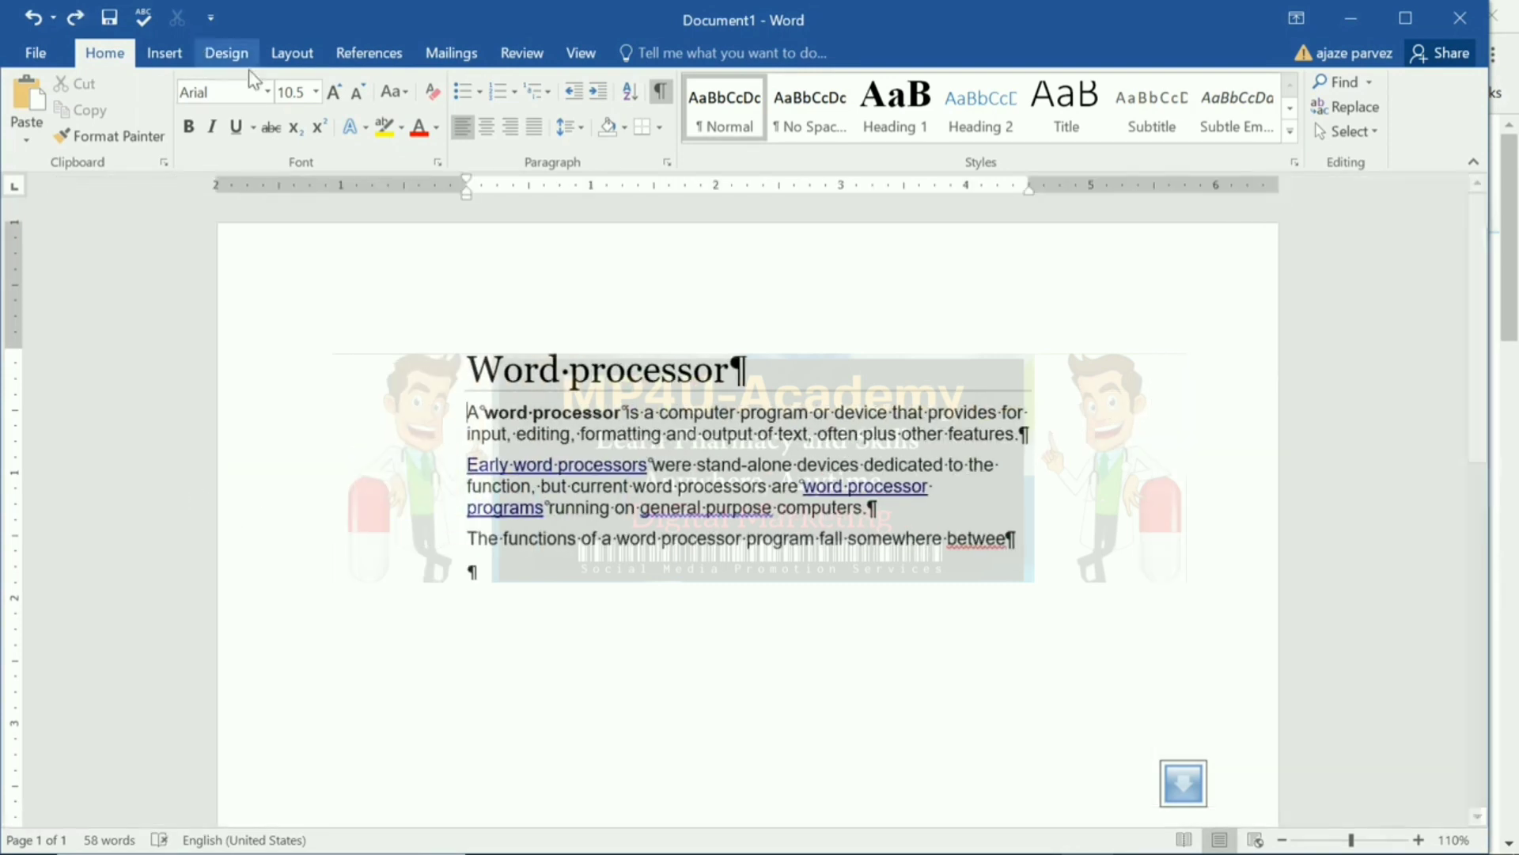
Set up a Shadow page border with a dash-dot line in light orange for the whole document
{"action": "left_click", "coordinate": [298, 56]}
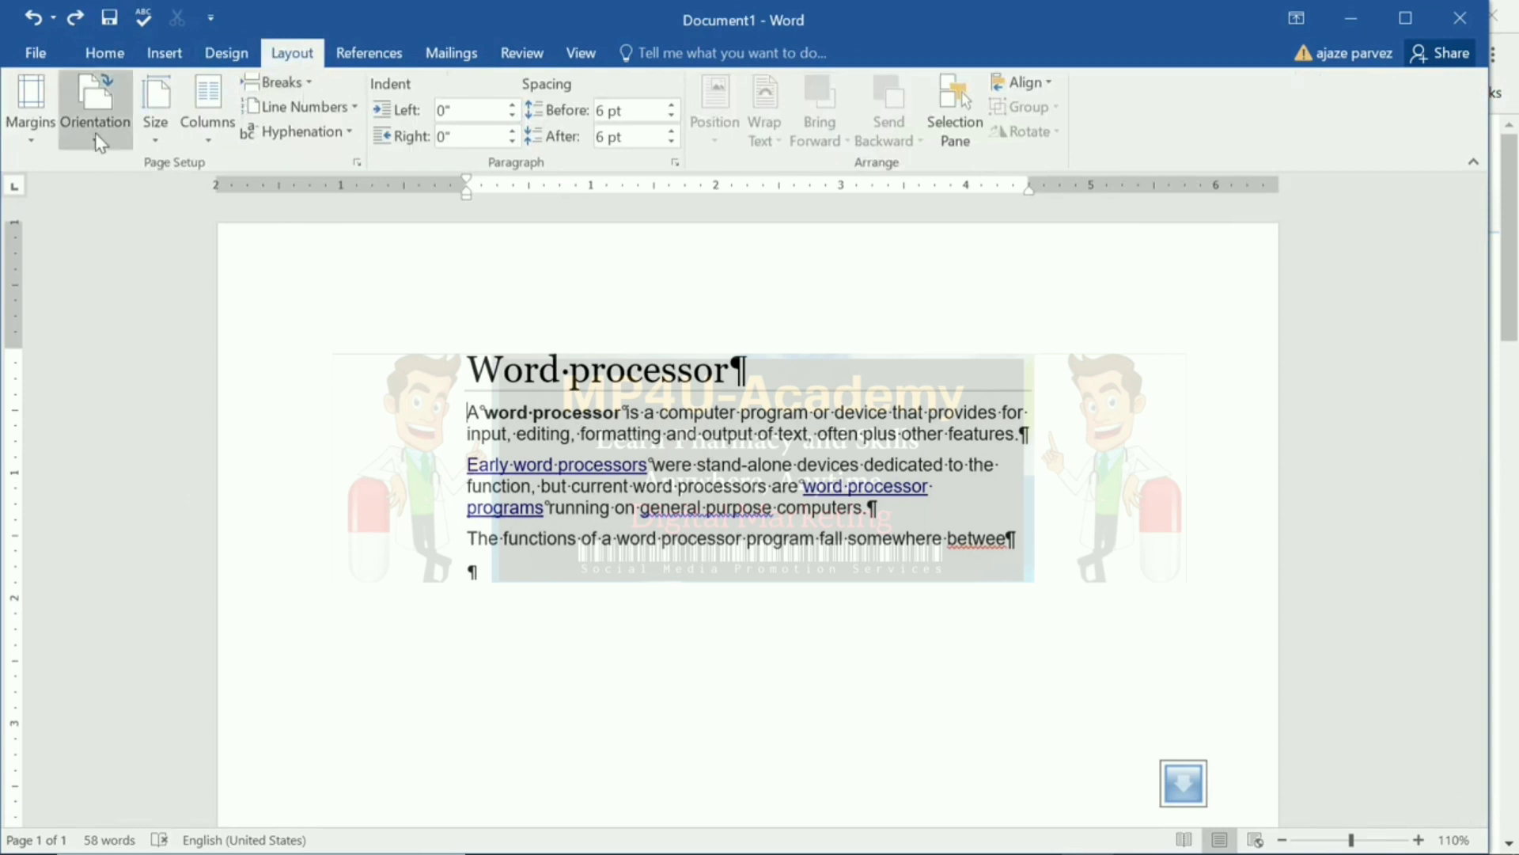
{"action": "left_click", "coordinate": [33, 135]}
{"action": "left_click", "coordinate": [220, 662]}
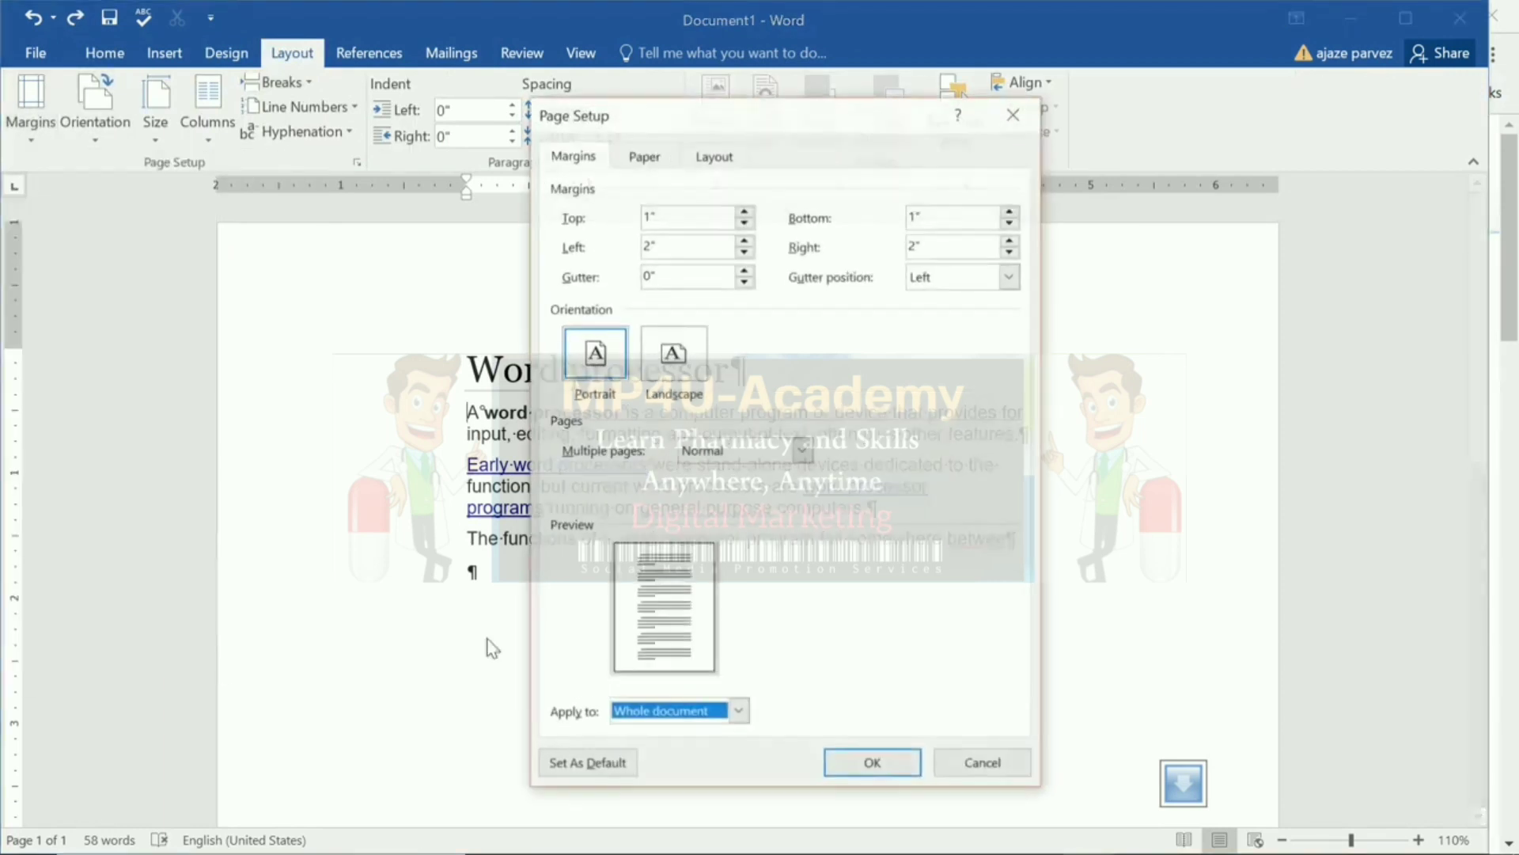
{"action": "left_click", "coordinate": [715, 155]}
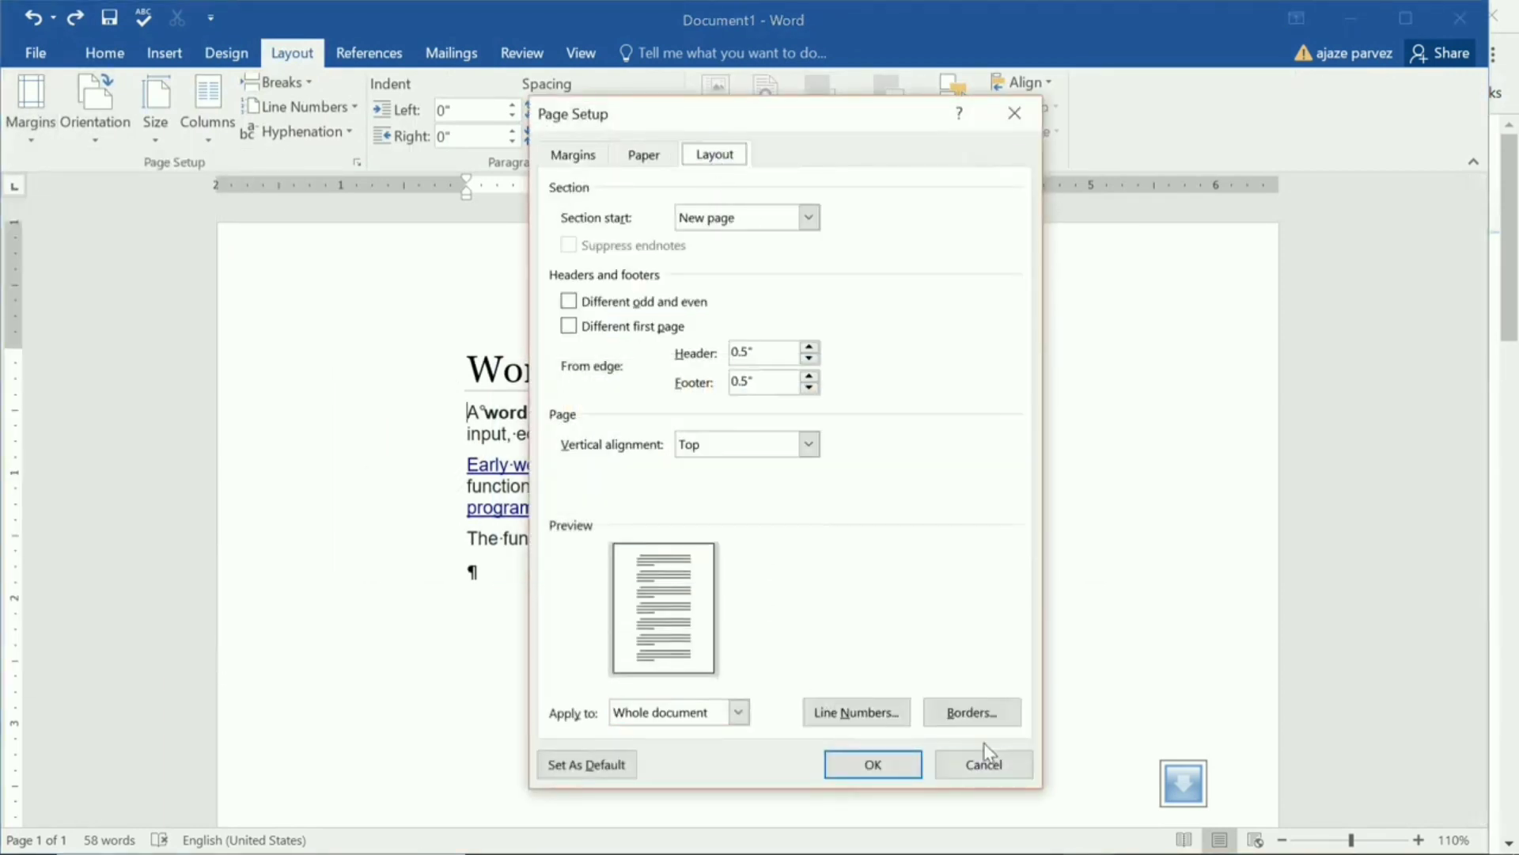
{"action": "left_click", "coordinate": [972, 713]}
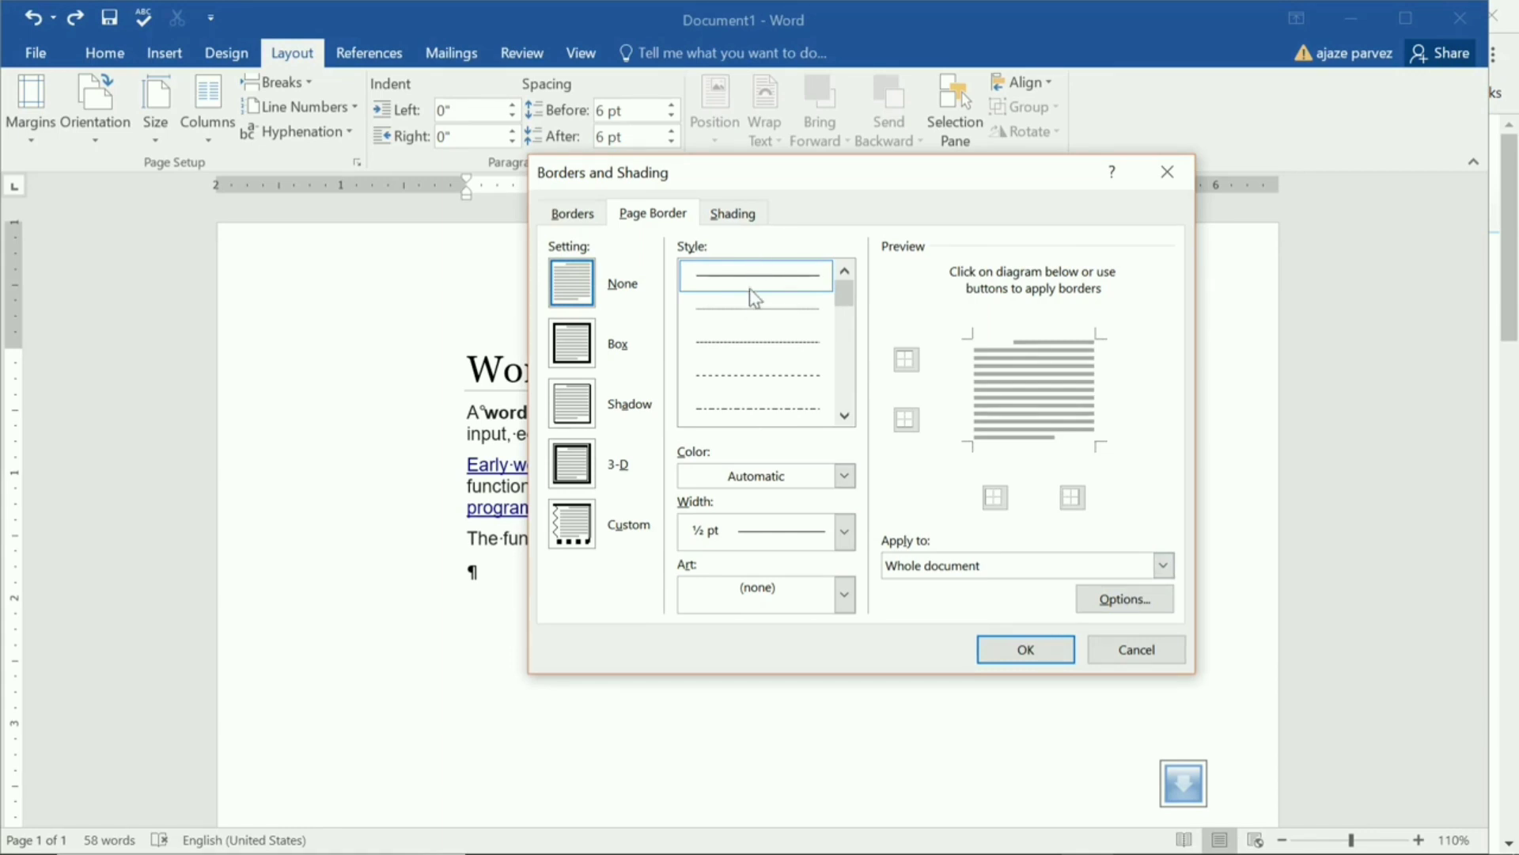
{"action": "left_click", "coordinate": [576, 405]}
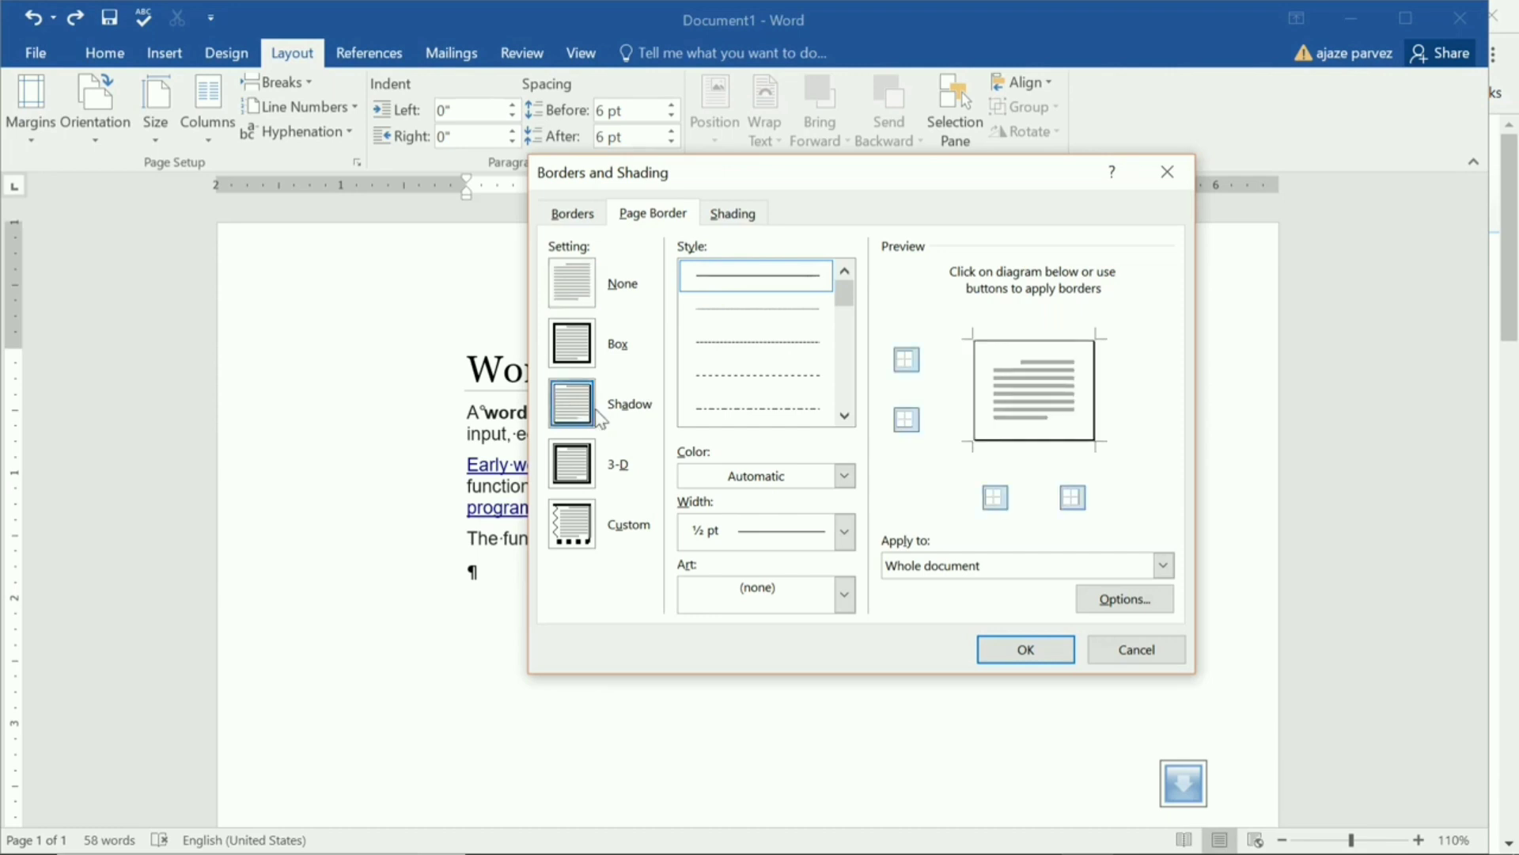
{"action": "left_click", "coordinate": [795, 410]}
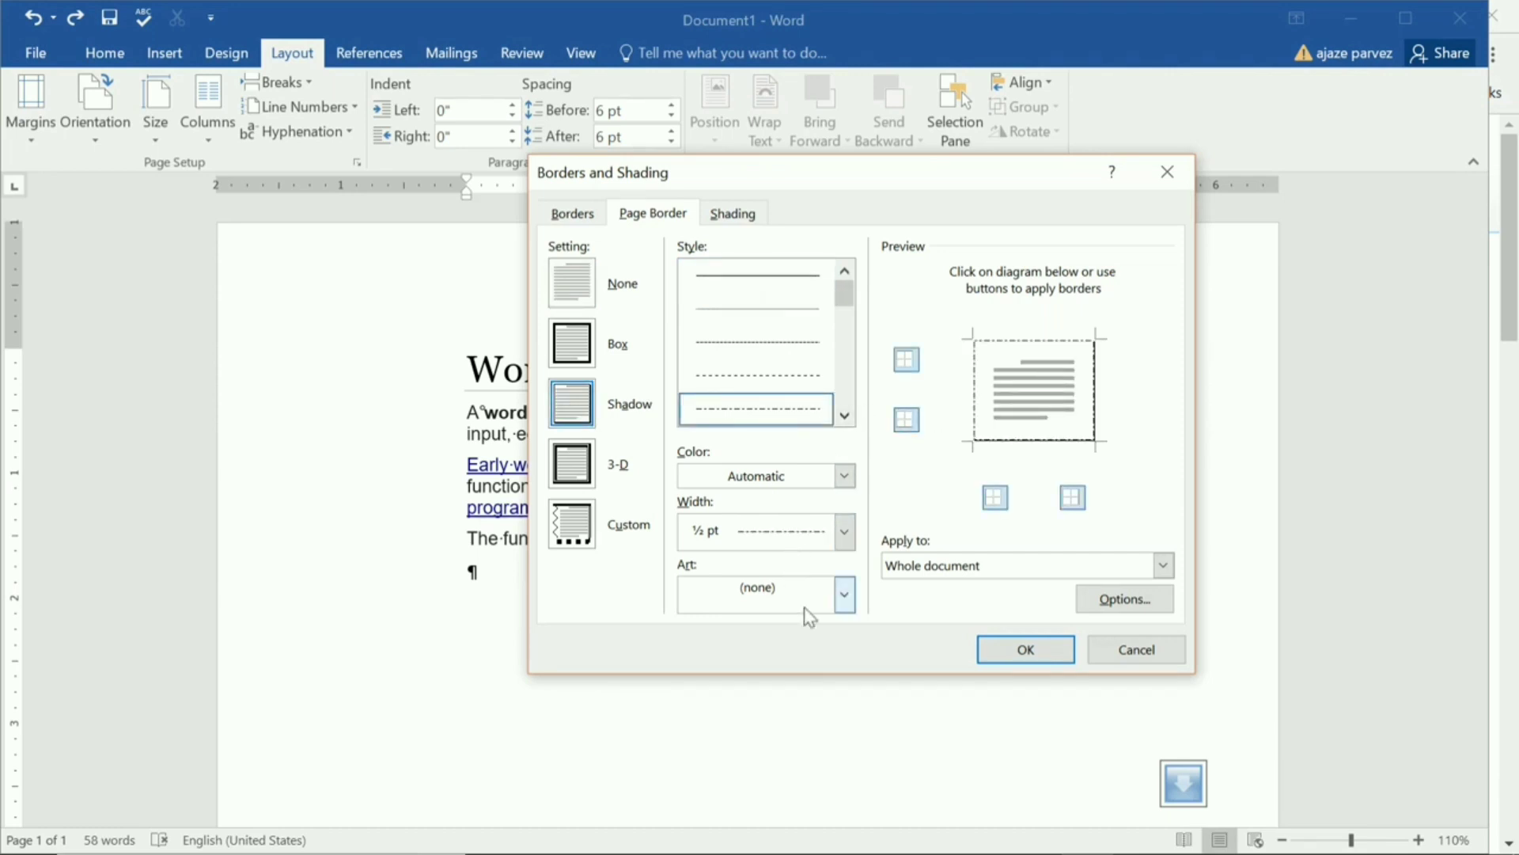
{"action": "left_click", "coordinate": [745, 477]}
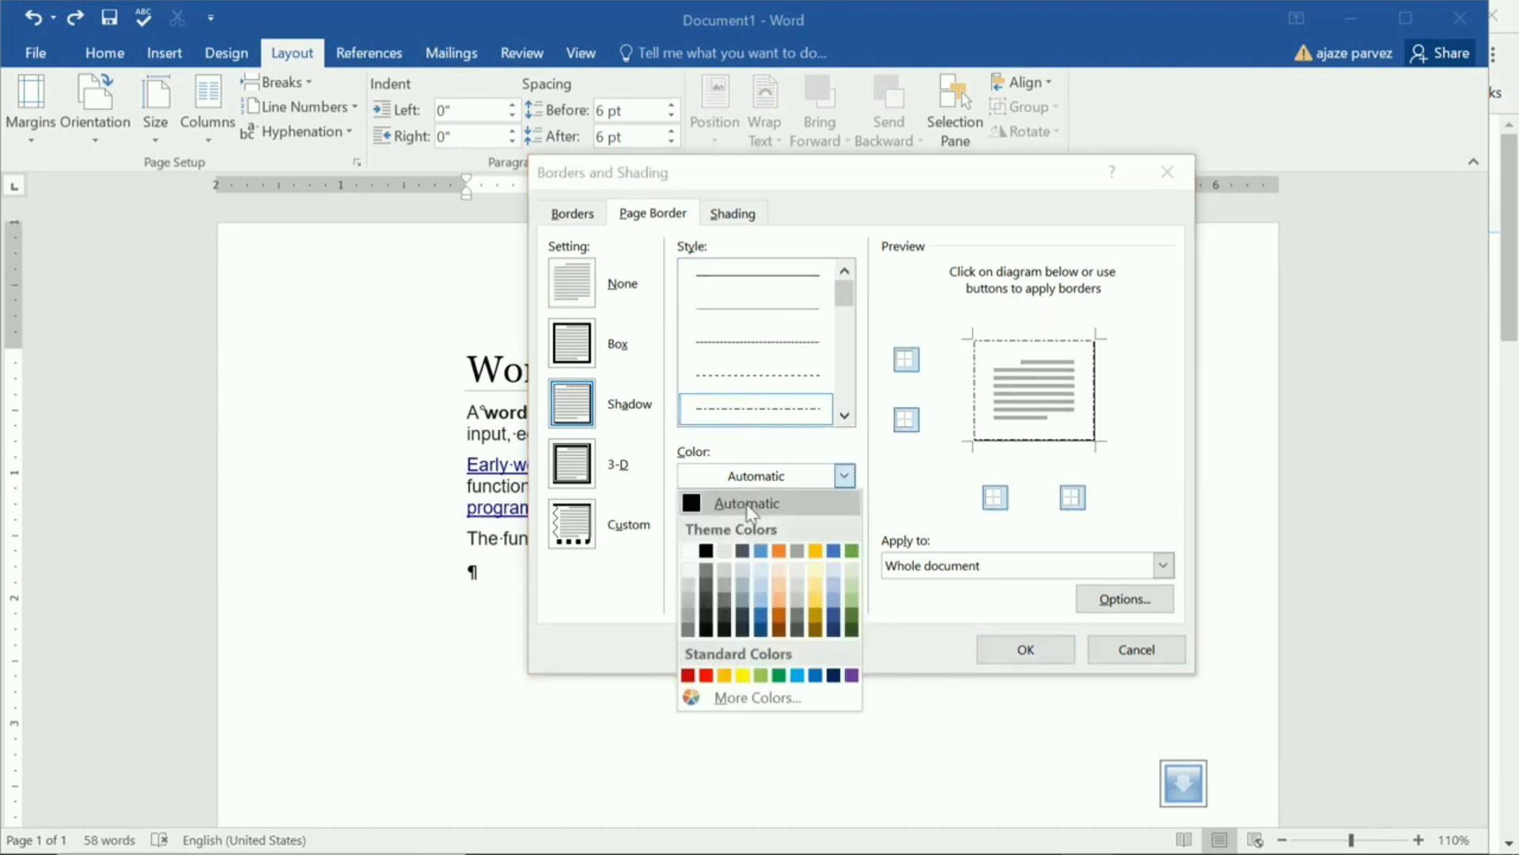
{"action": "left_click", "coordinate": [772, 596]}
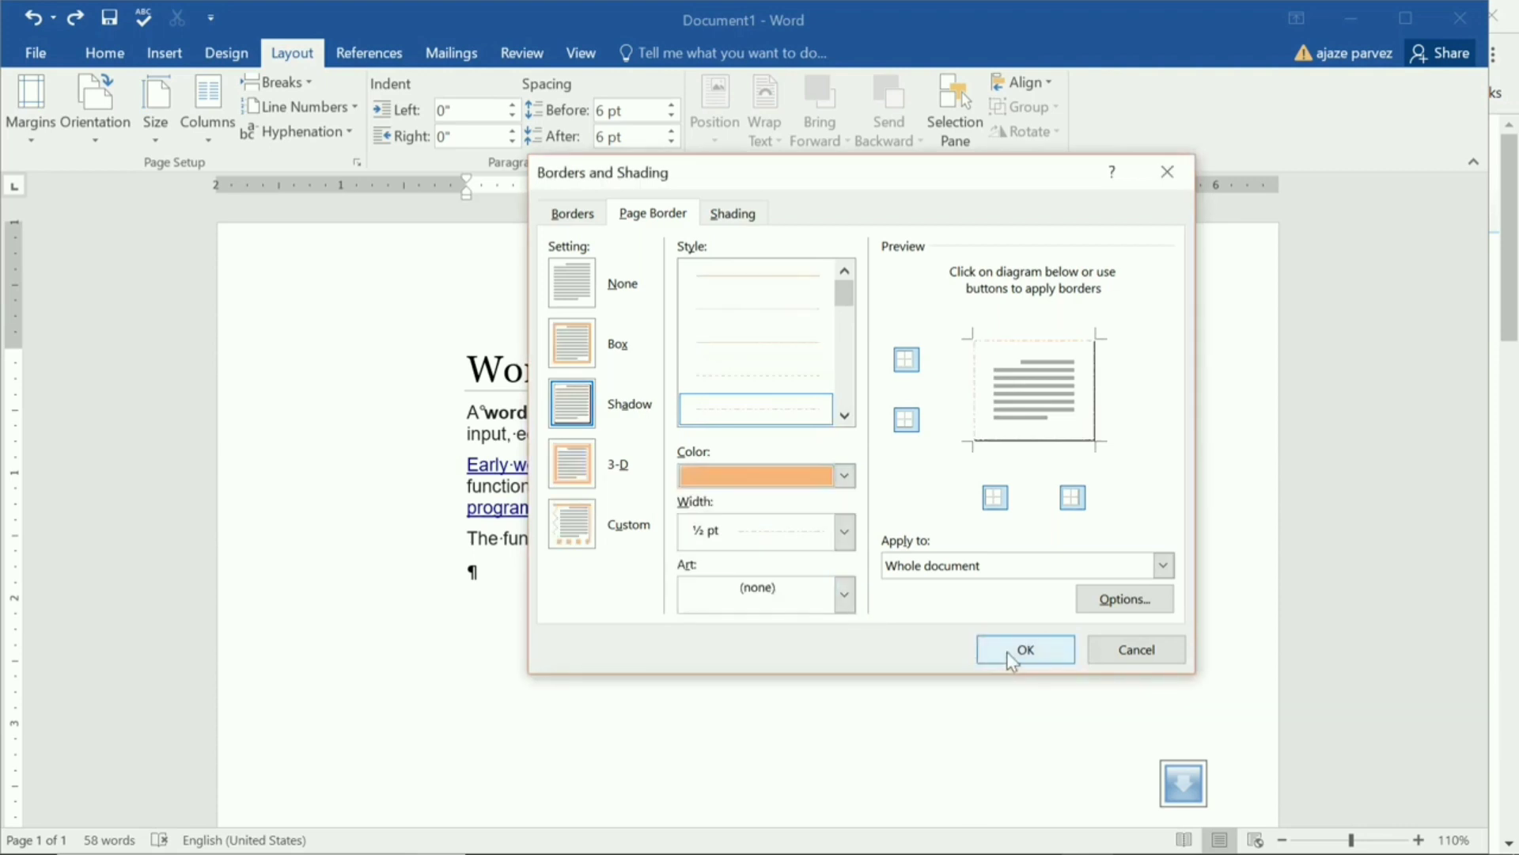
Apply the page border after reviewing its margin options, and undo it
{"action": "left_click", "coordinate": [1149, 611]}
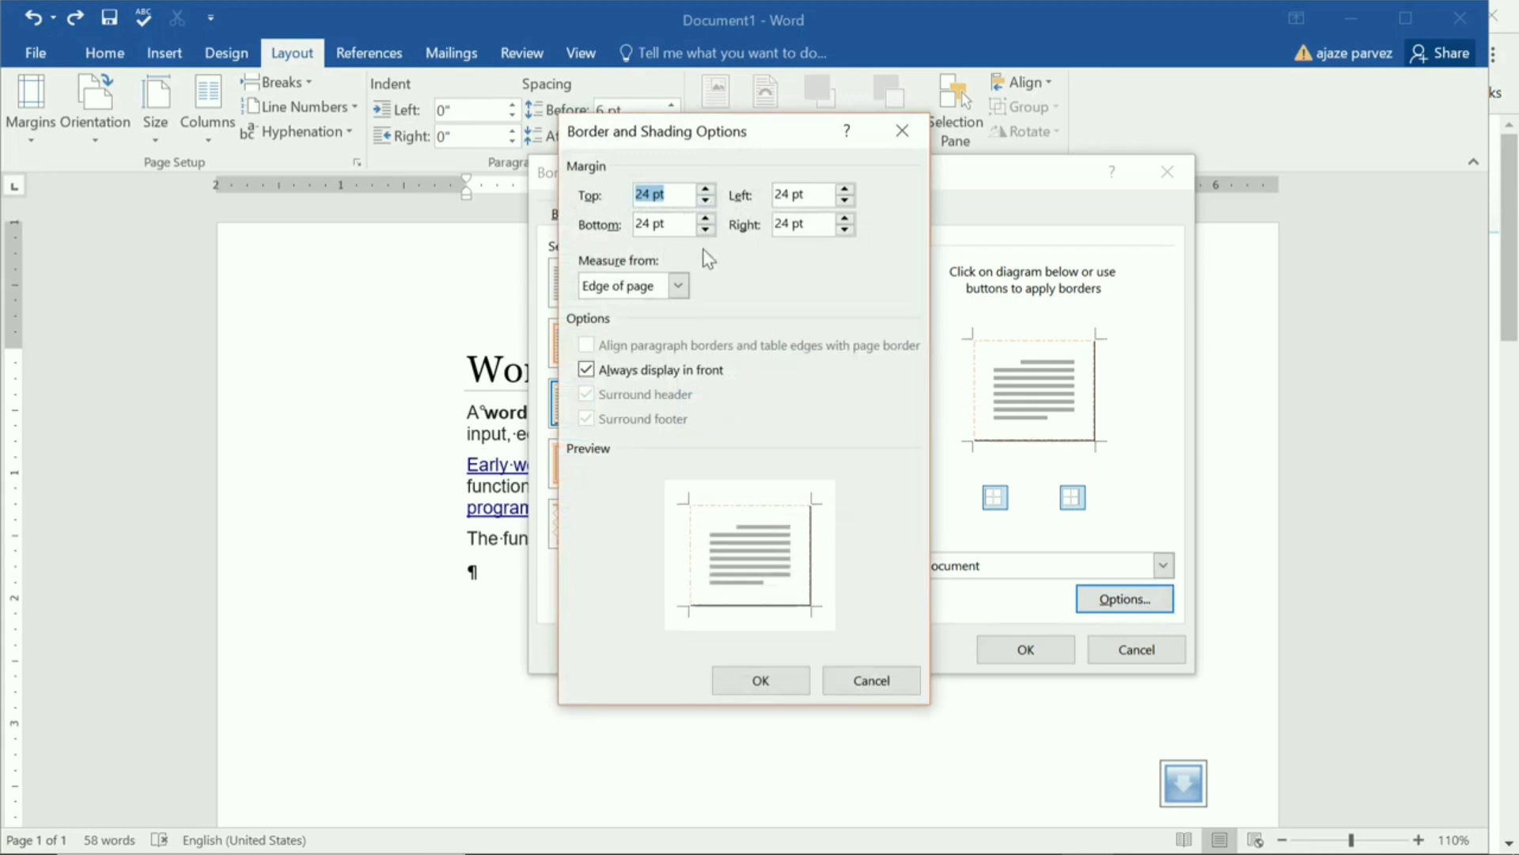
{"action": "left_click", "coordinate": [723, 679]}
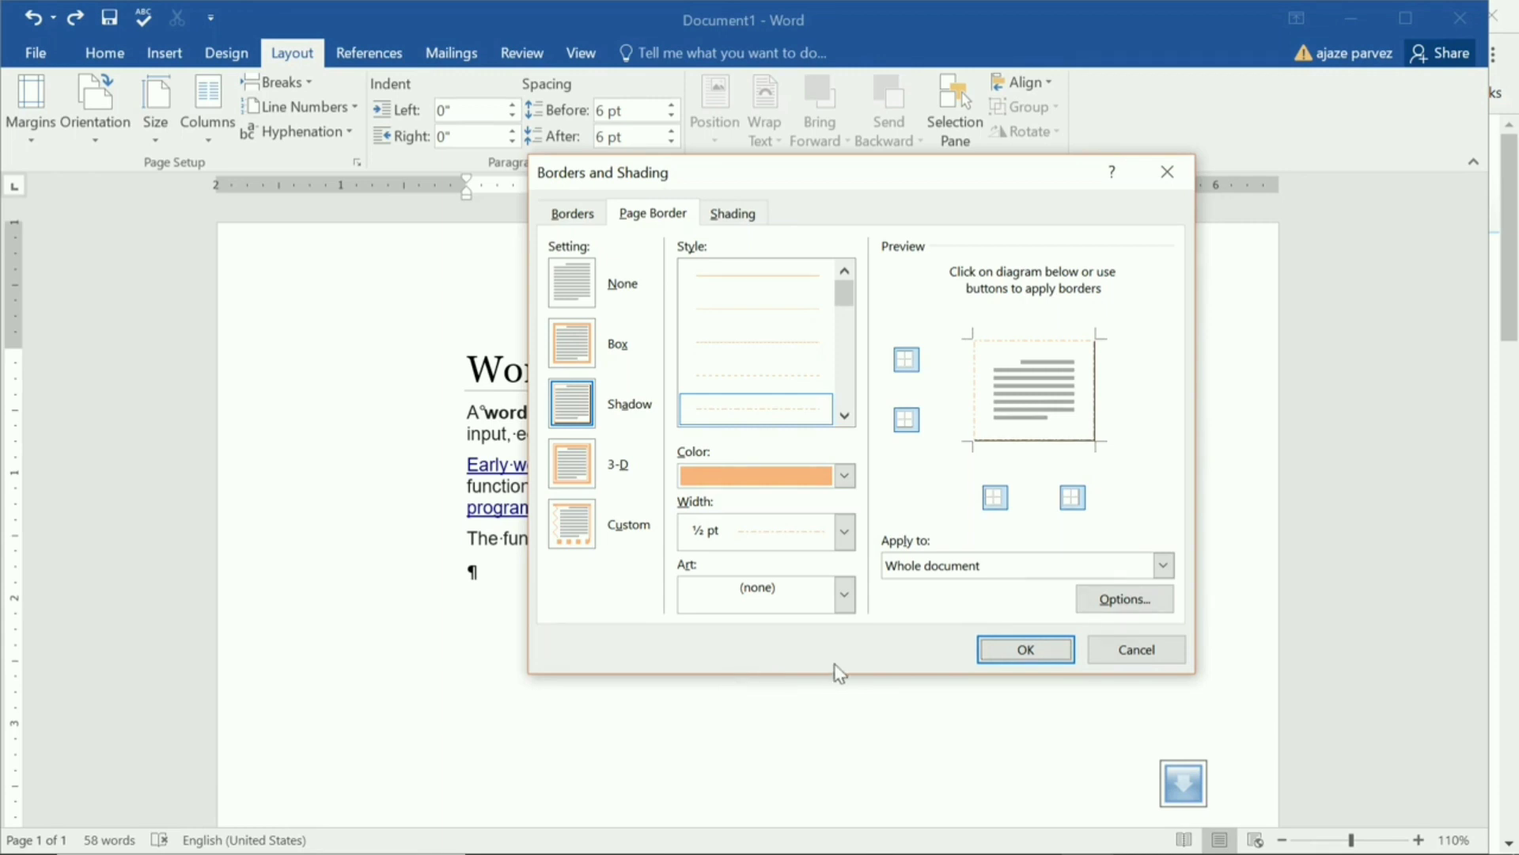
{"action": "left_click", "coordinate": [1006, 652]}
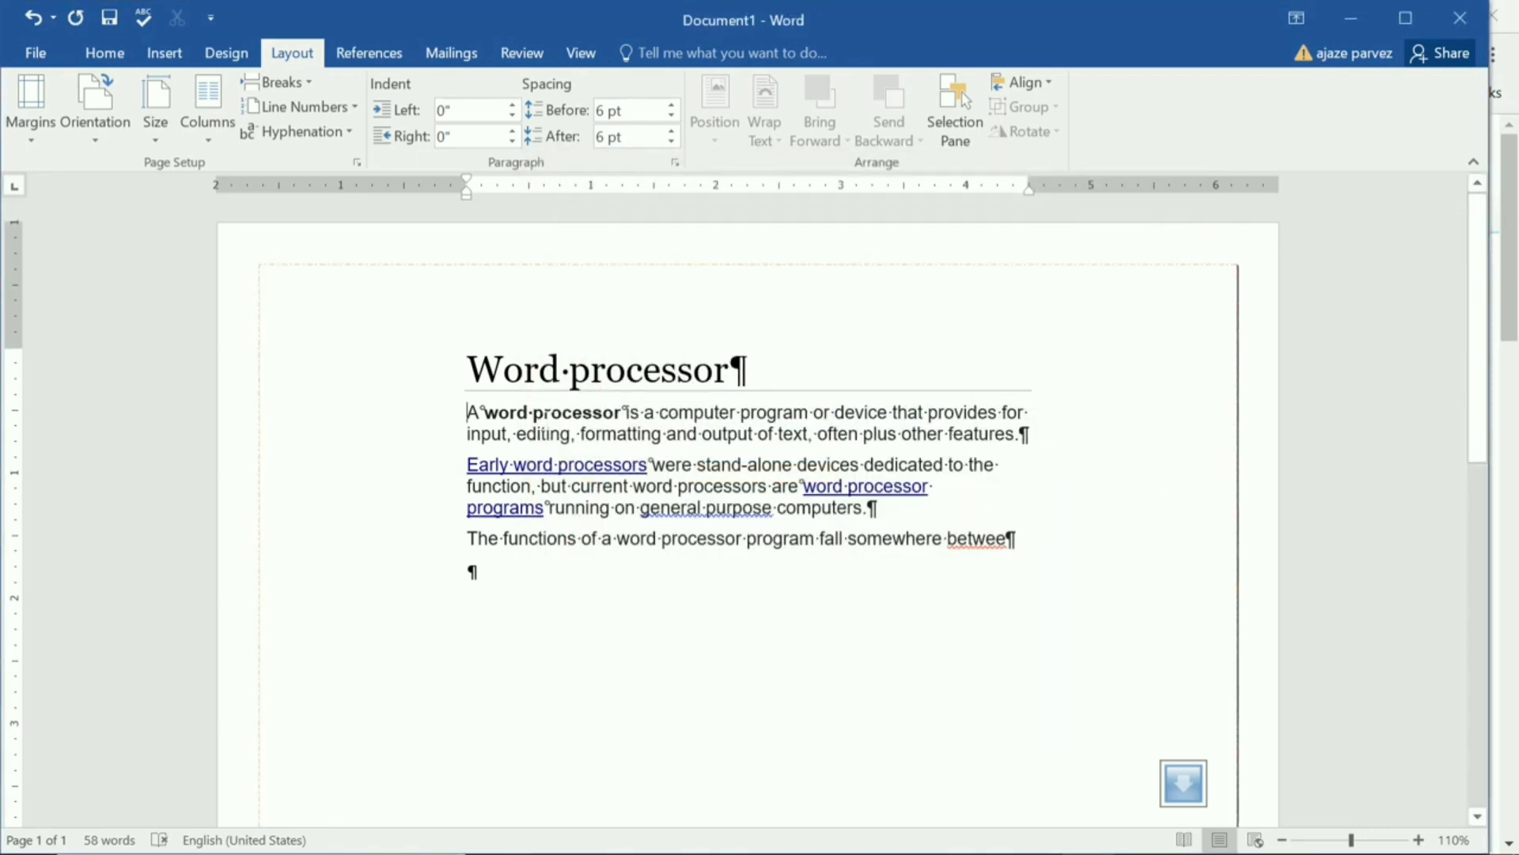
{"action": "key", "text": "ctrl+z"}
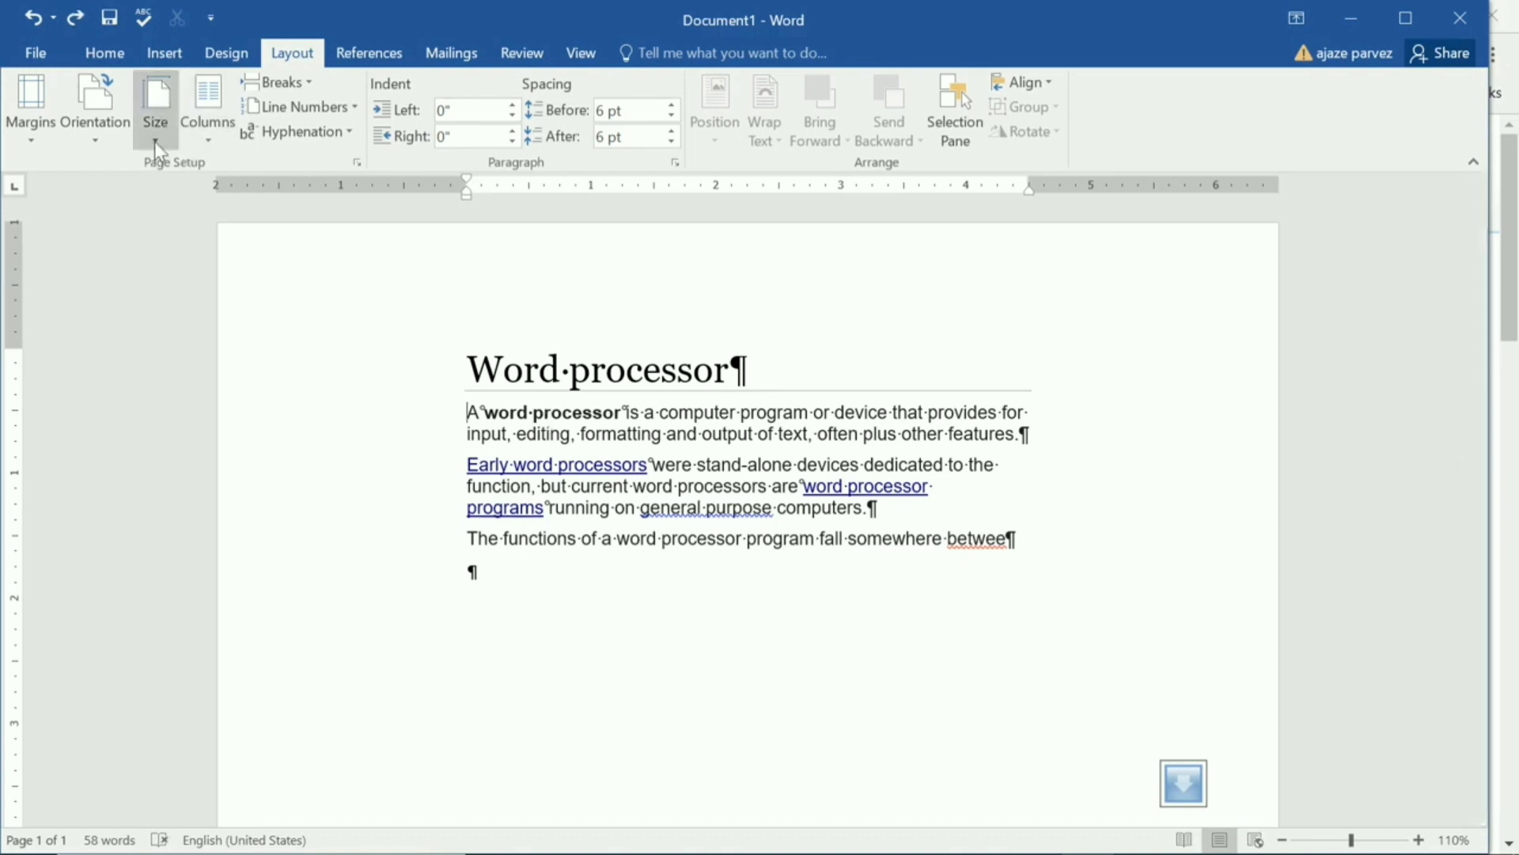
Apply the Narrow margins preset, 0.5 inch on all sides, to the document
{"action": "left_click", "coordinate": [29, 127]}
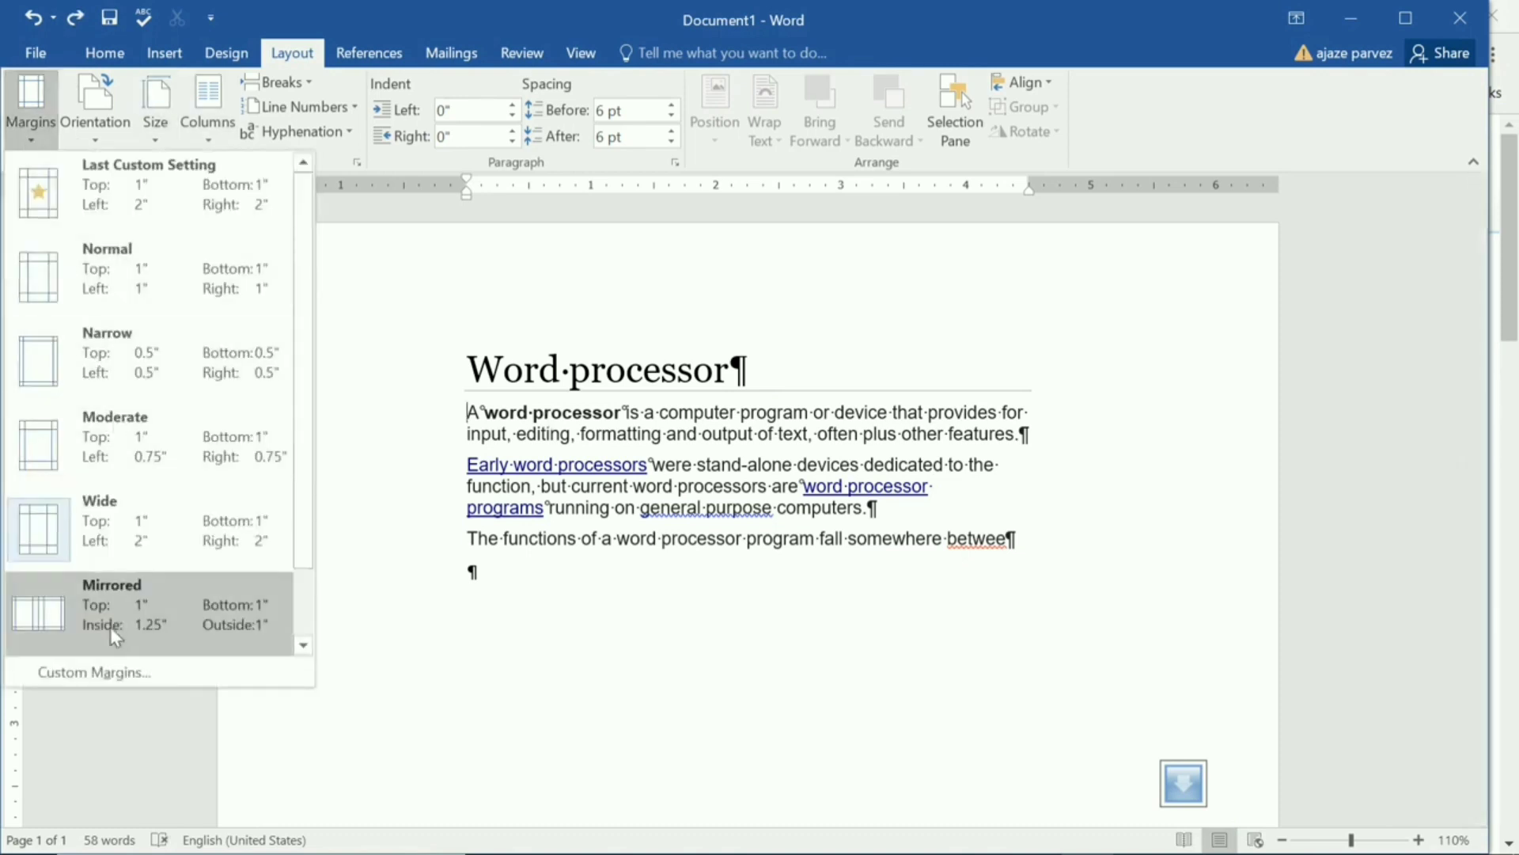
{"action": "key", "text": "Escape"}
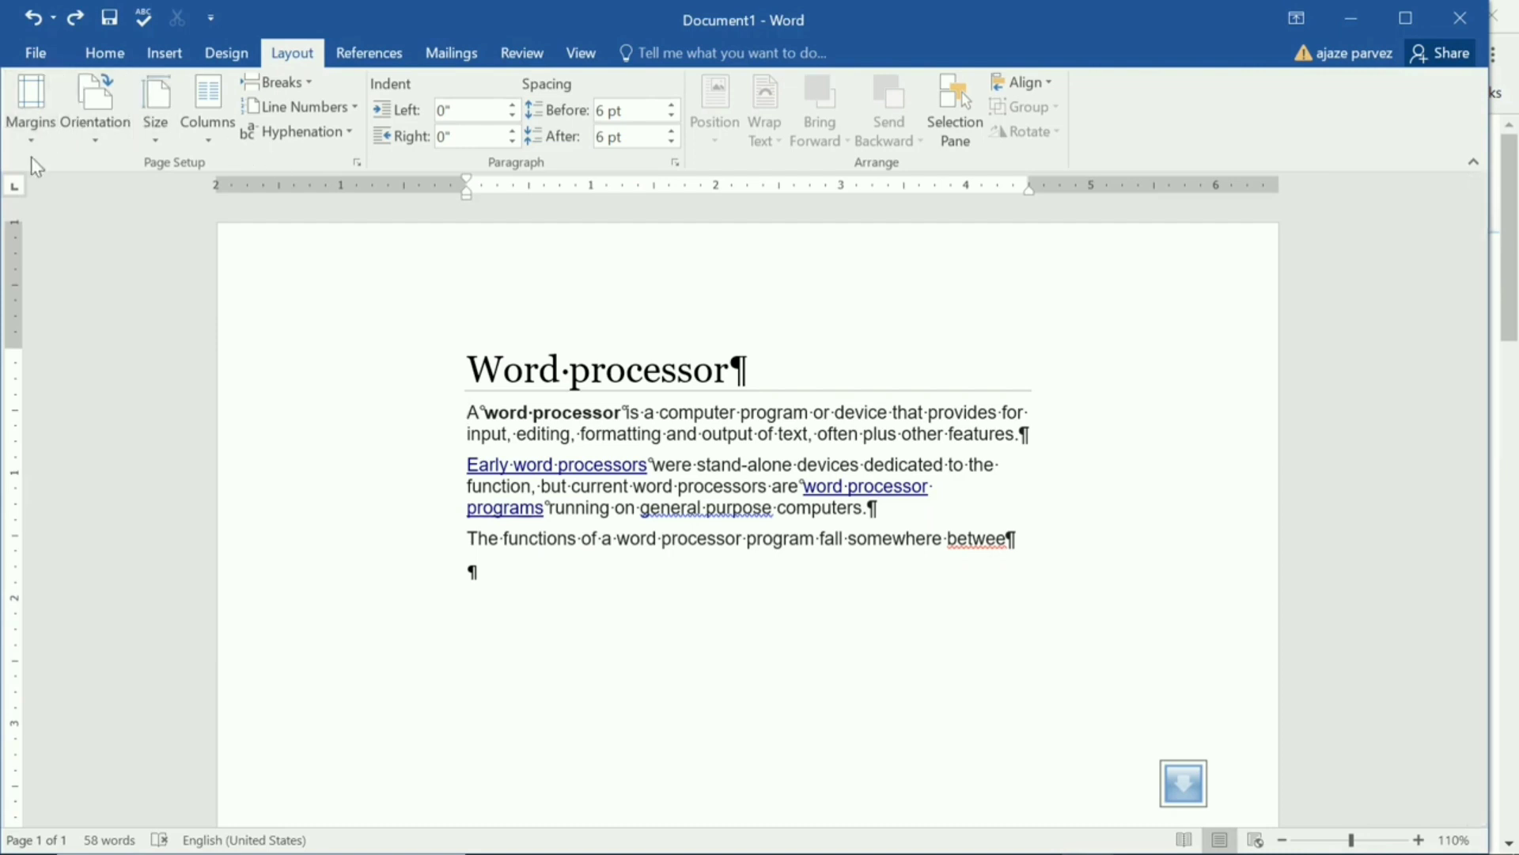
{"action": "left_click", "coordinate": [40, 136]}
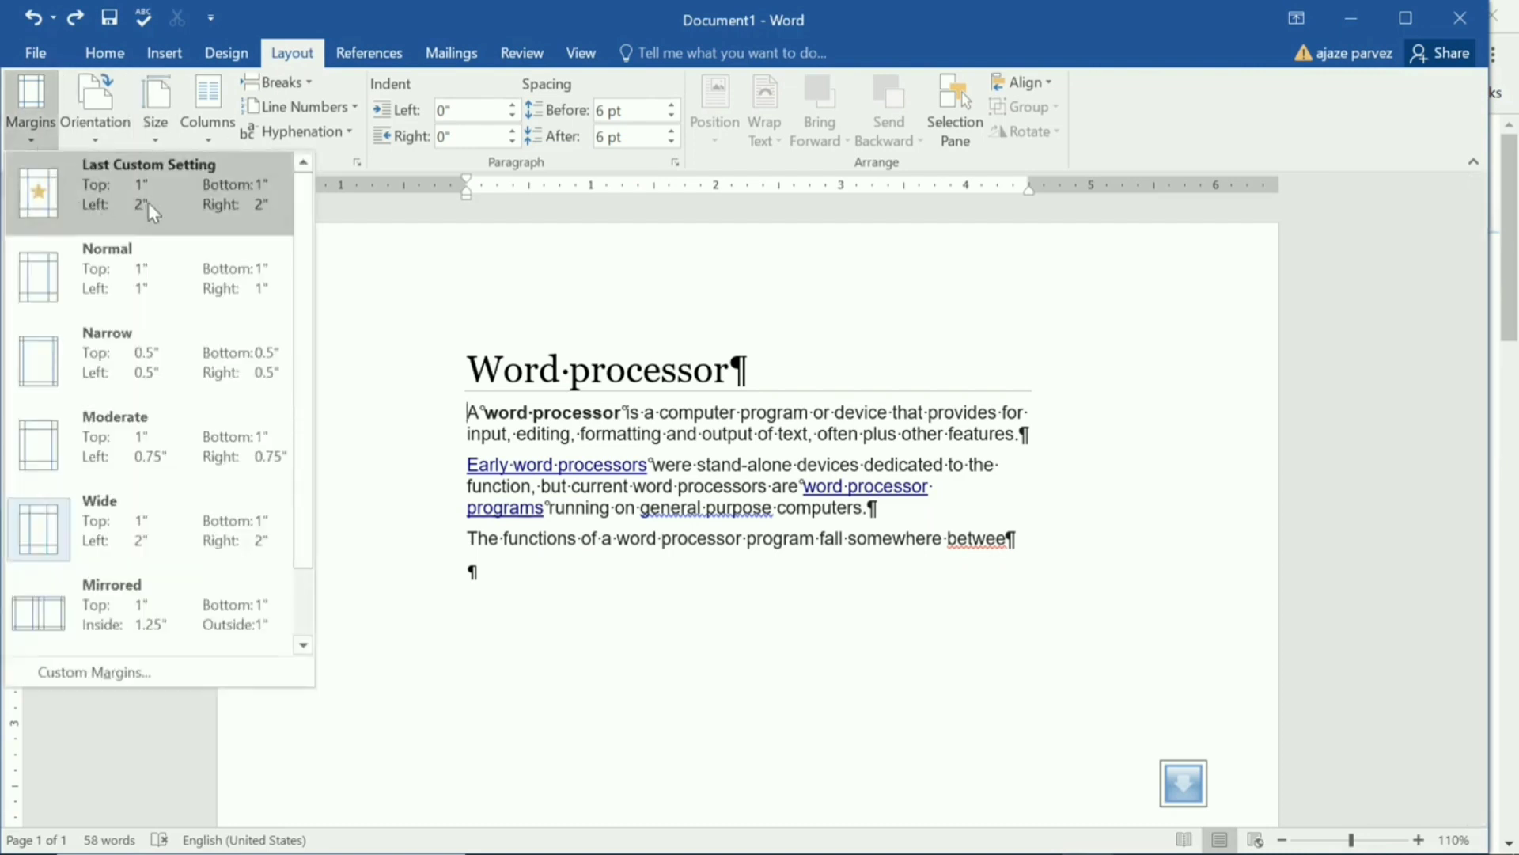
{"action": "left_click", "coordinate": [125, 339]}
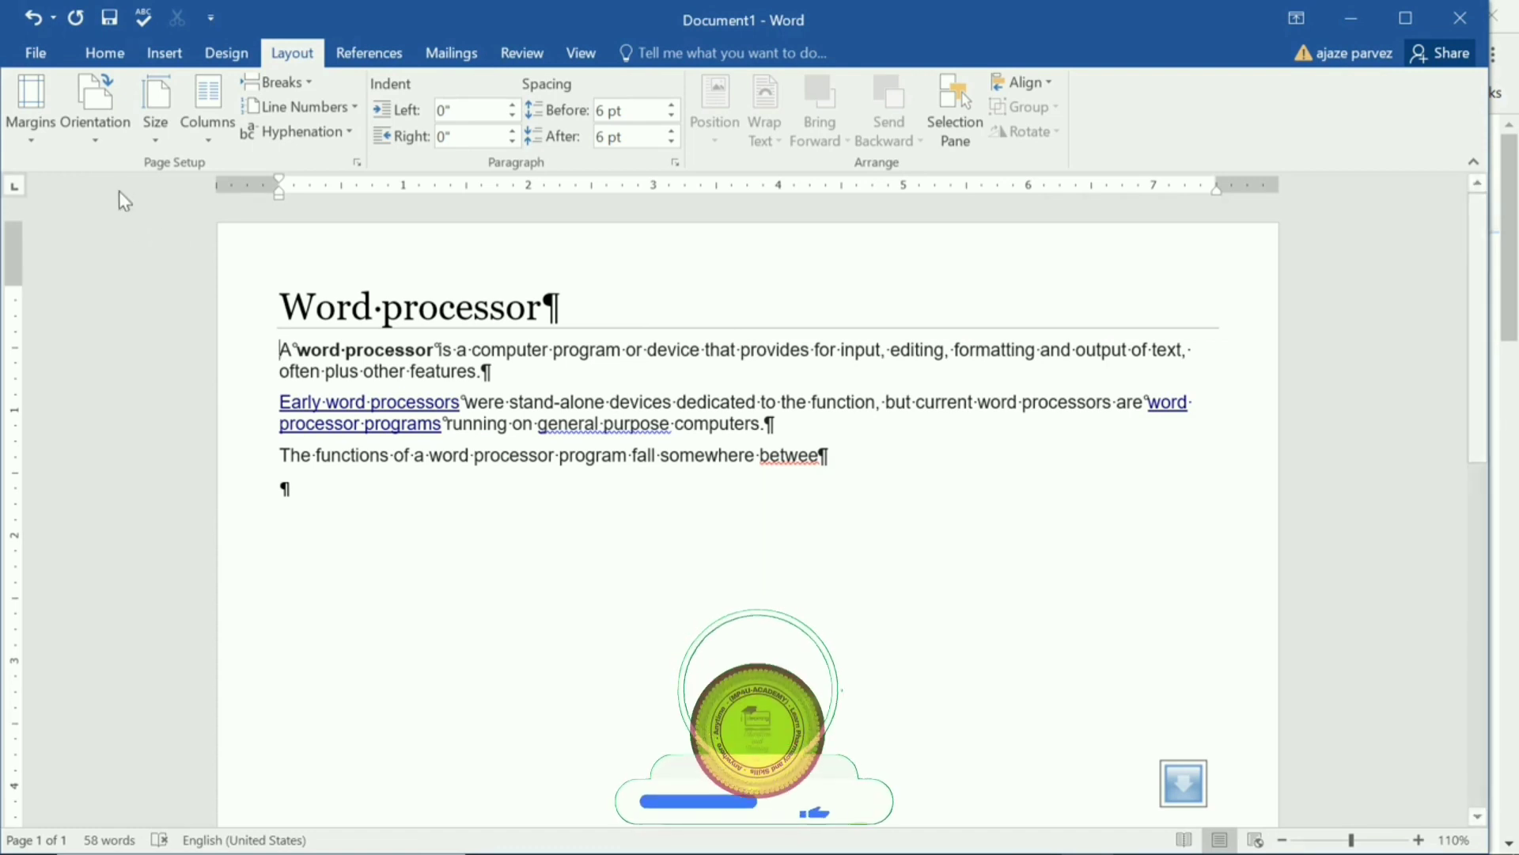
Change the page orientation to Landscape and check the whole page at a smaller zoom
{"action": "left_click", "coordinate": [107, 149]}
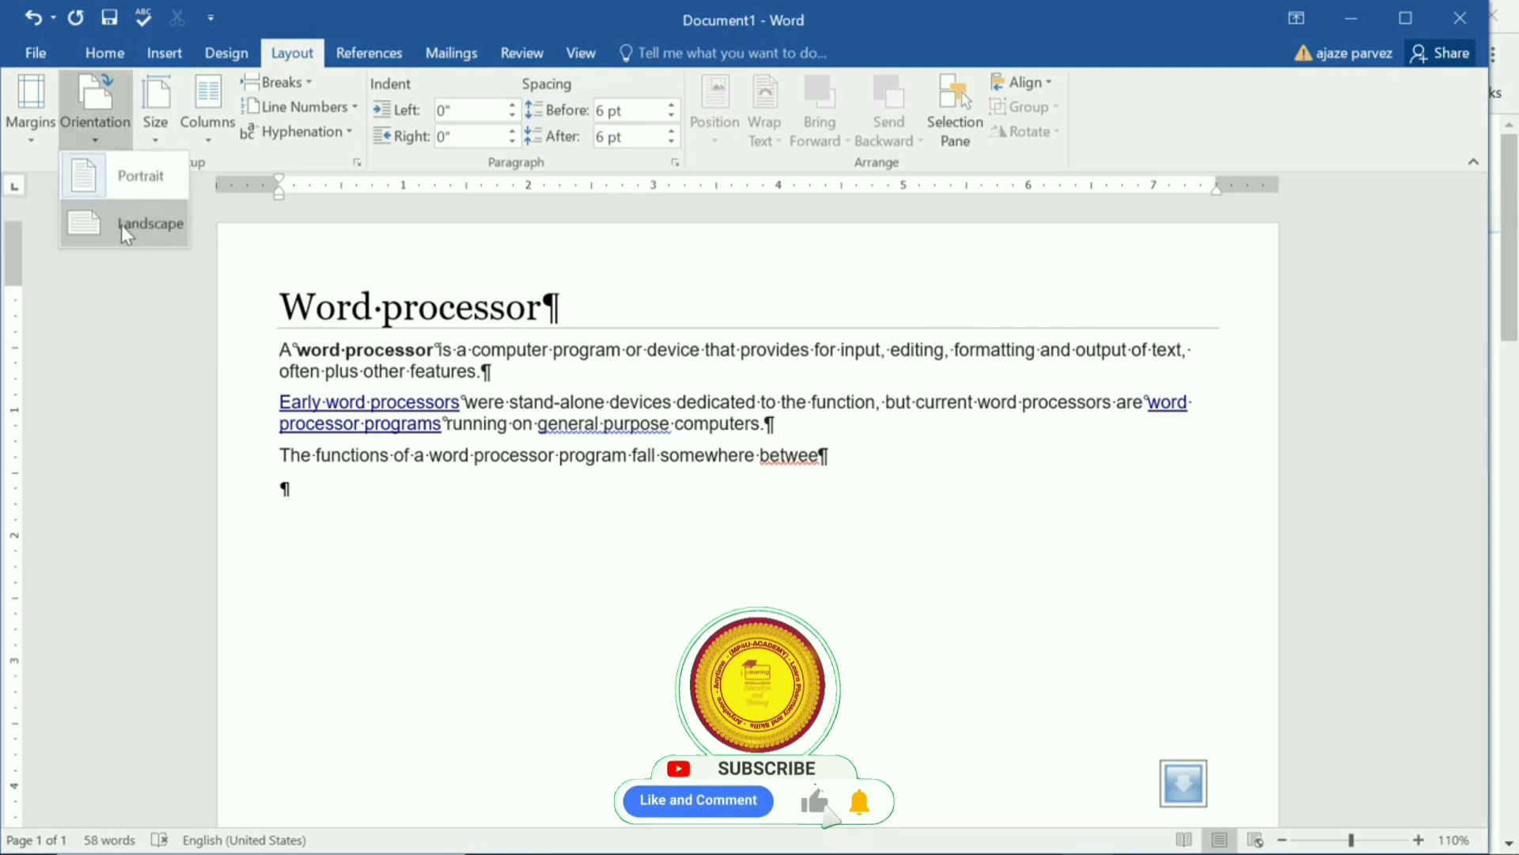
{"action": "left_click", "coordinate": [121, 224]}
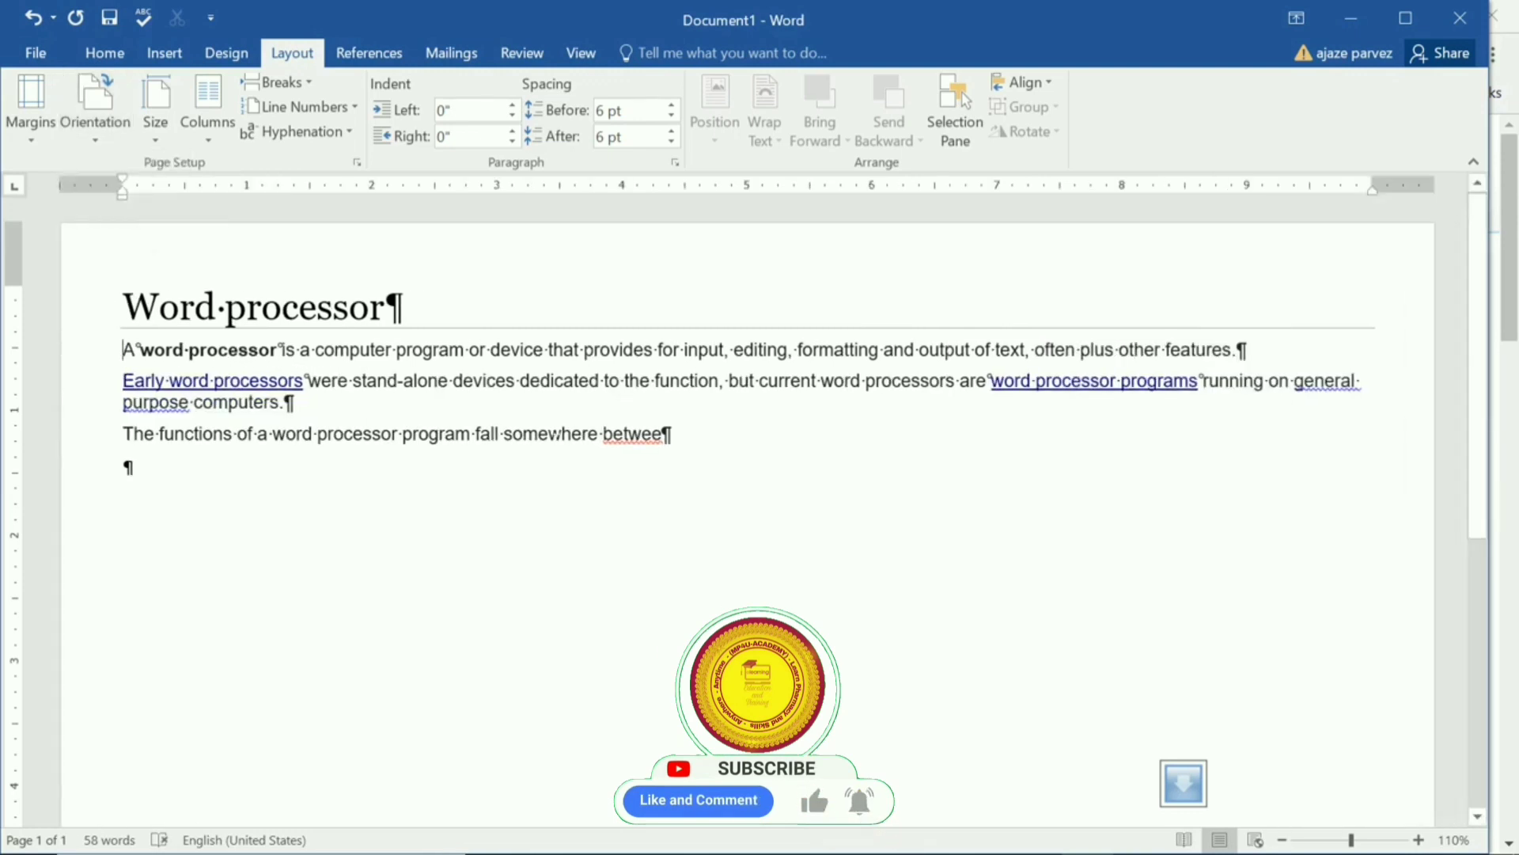
{"action": "scroll", "coordinate": [587, 447], "scroll_direction": "down", "scroll_amount": 6}
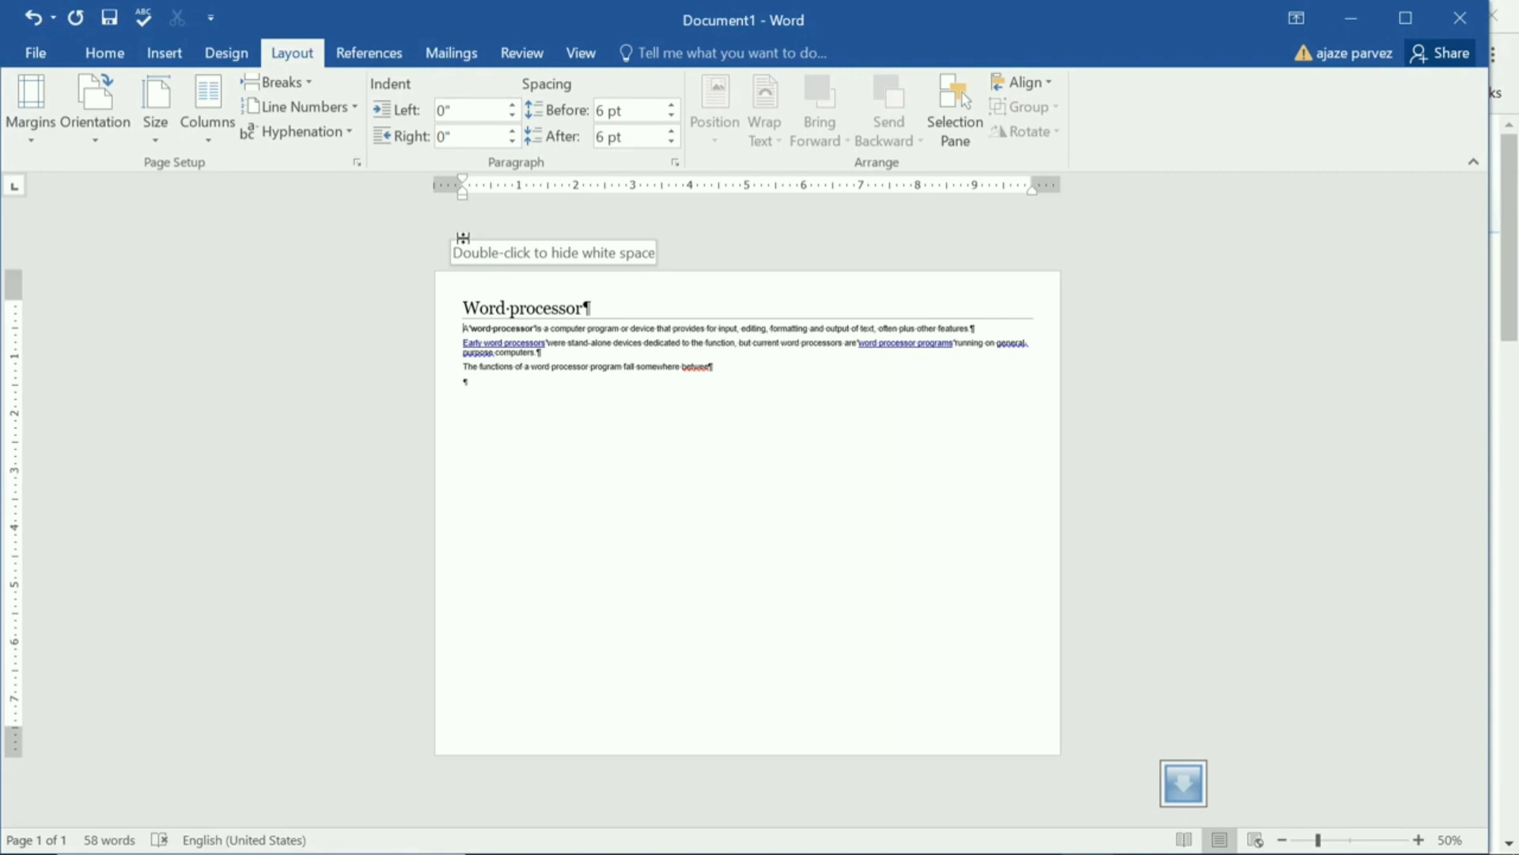
{"action": "scroll", "coordinate": [553, 321], "scroll_direction": "up", "scroll_amount": 3}
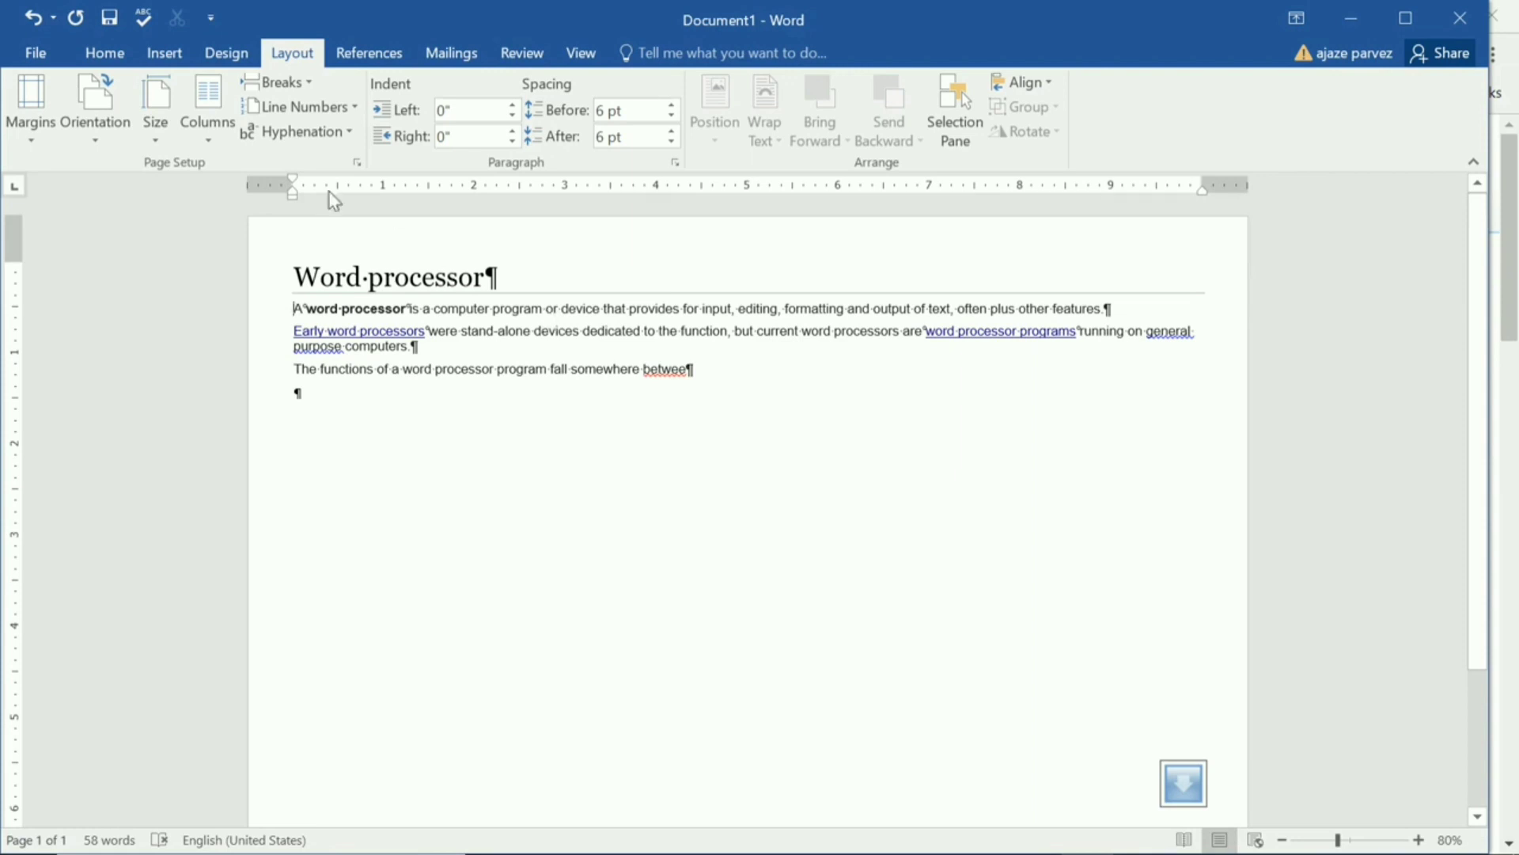
Try a custom paper width of 11.8 inches in the page setup
{"action": "left_click", "coordinate": [155, 118]}
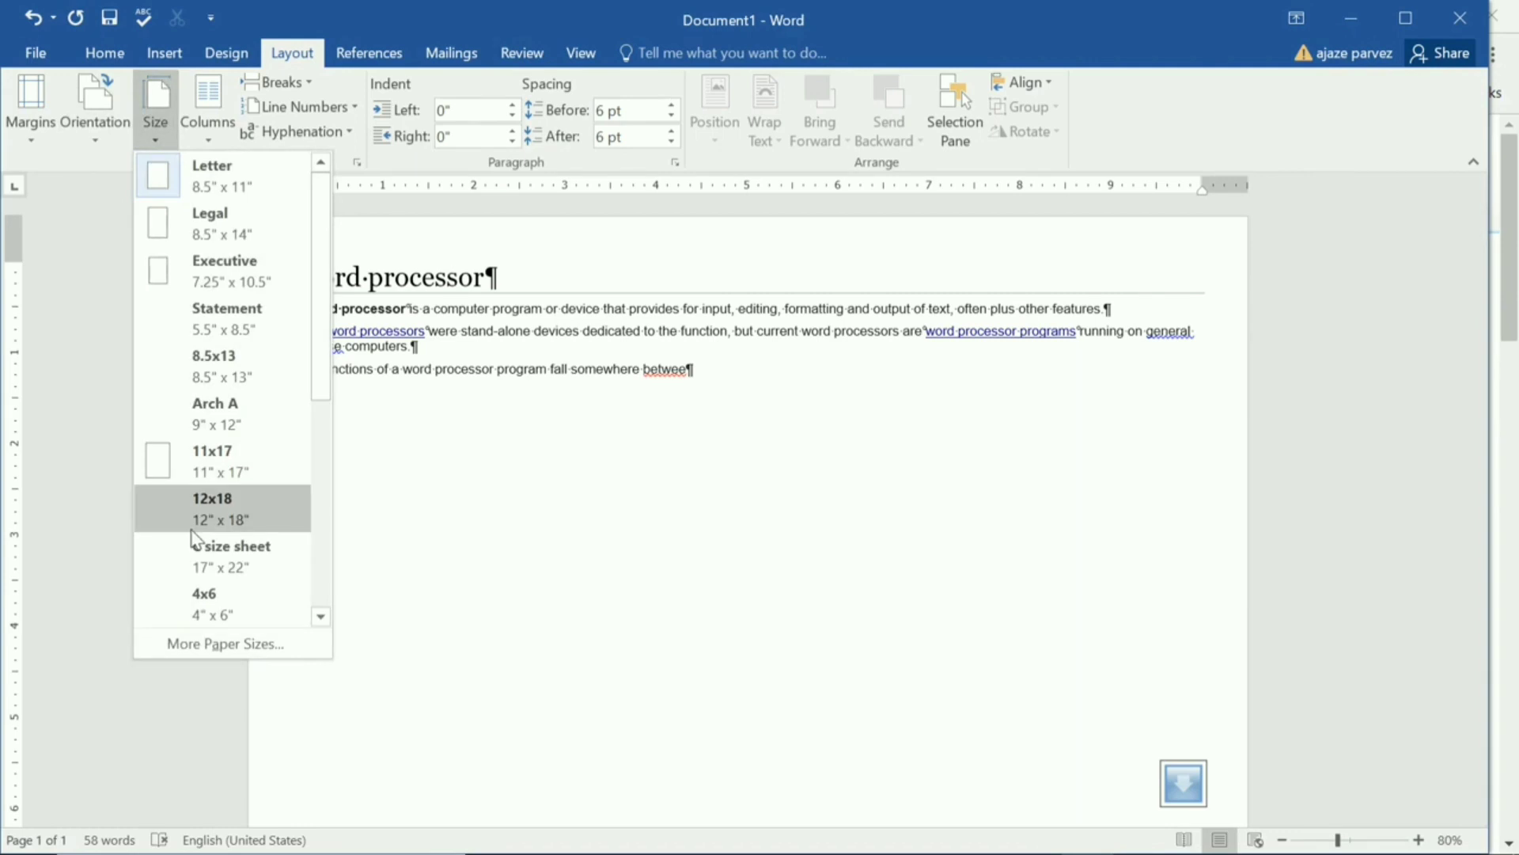
{"action": "left_click", "coordinate": [207, 642]}
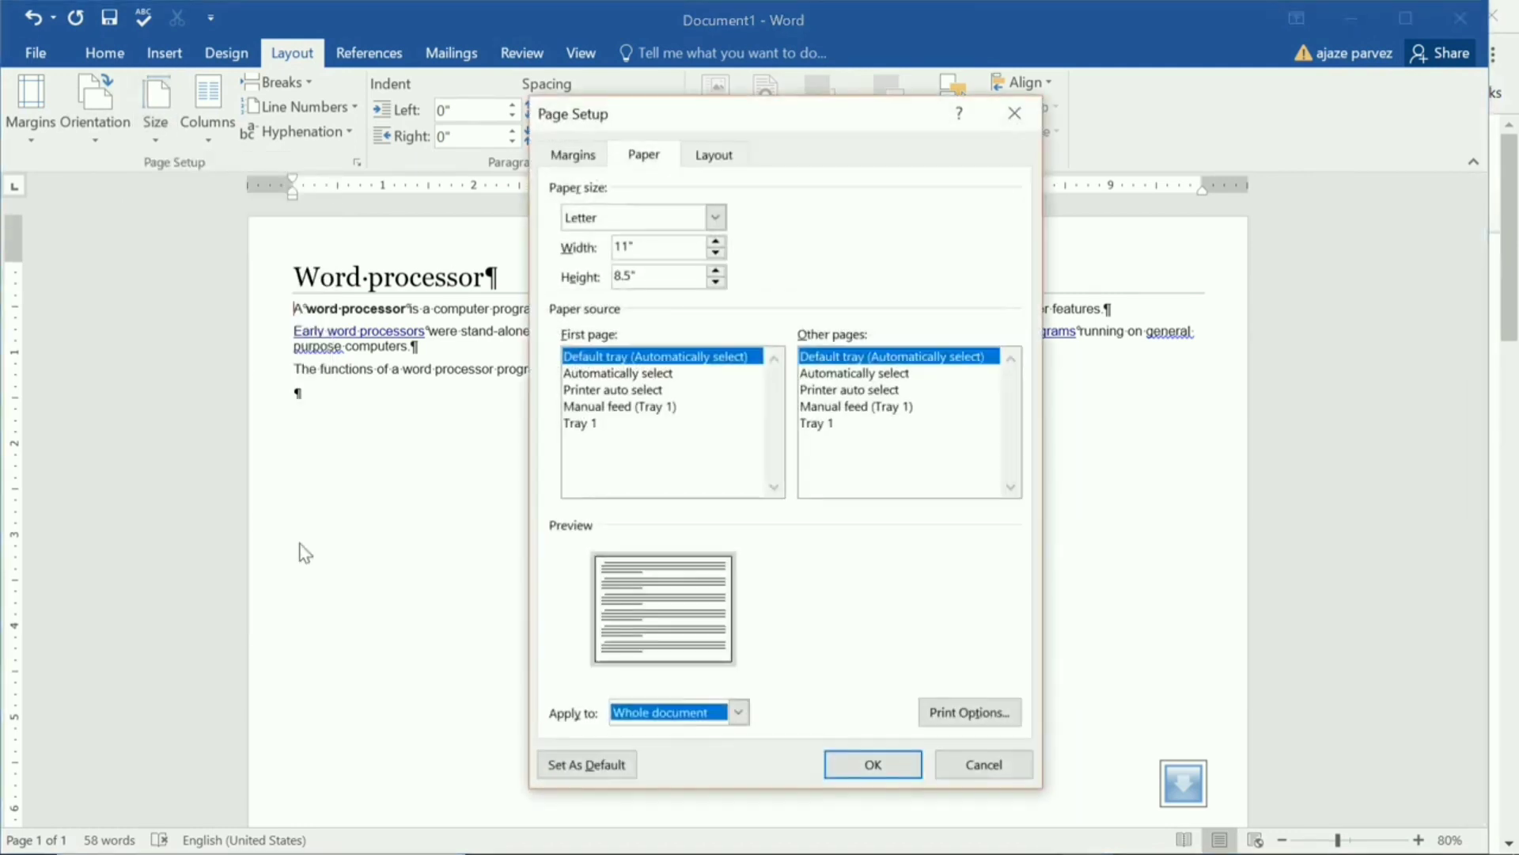
{"action": "left_click", "coordinate": [716, 241]}
{"action": "left_click", "coordinate": [716, 240]}
{"action": "left_click", "coordinate": [716, 241]}
{"action": "left_click", "coordinate": [716, 241]}
{"action": "left_click", "coordinate": [716, 241]}
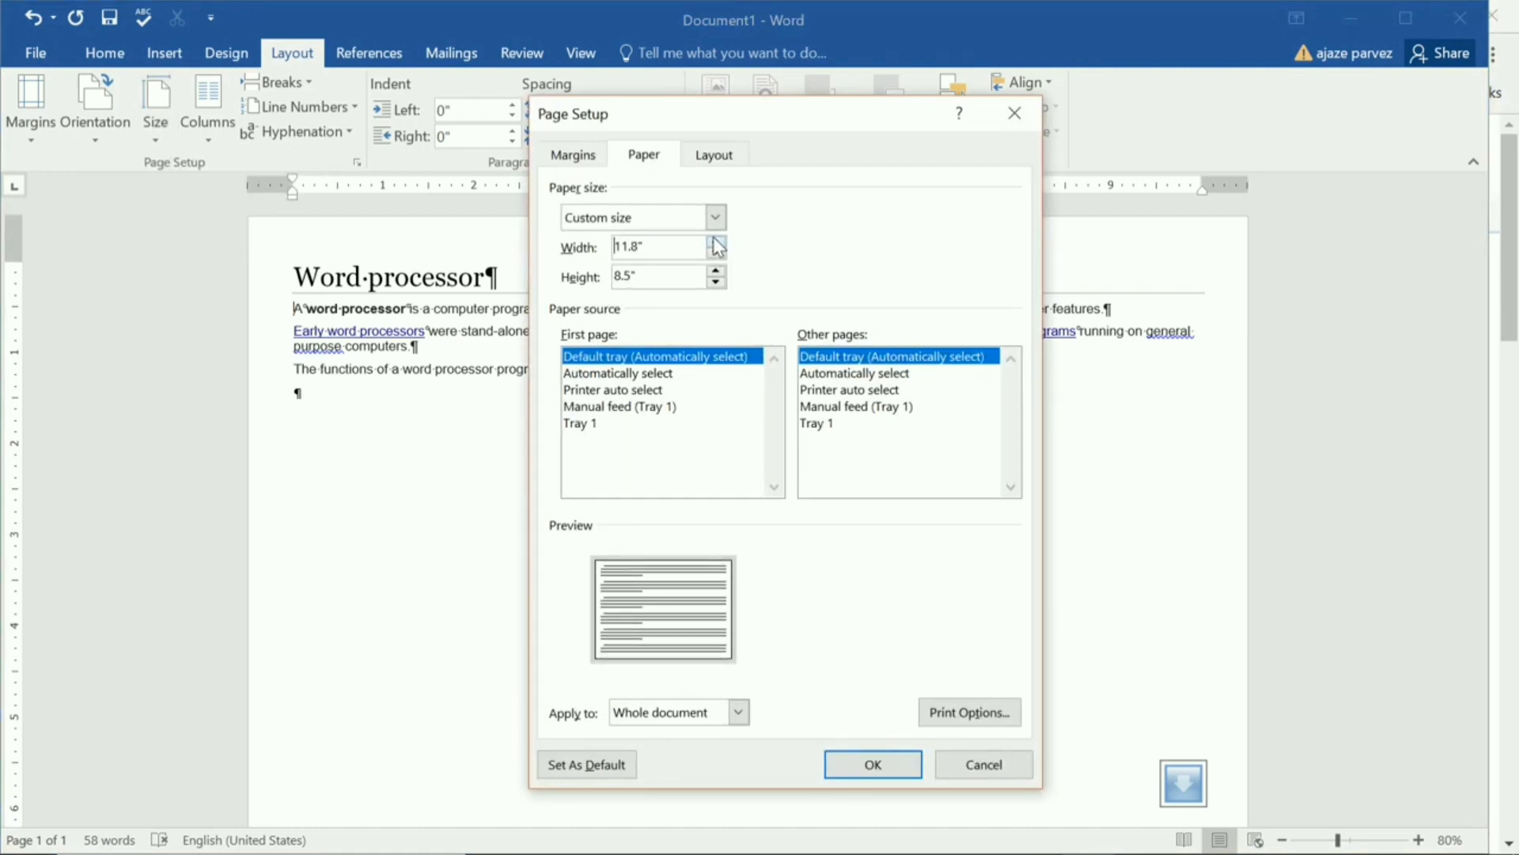
Review the layout, margin and paper settings in the page setup, and close it without applying anything
{"action": "left_click", "coordinate": [707, 161]}
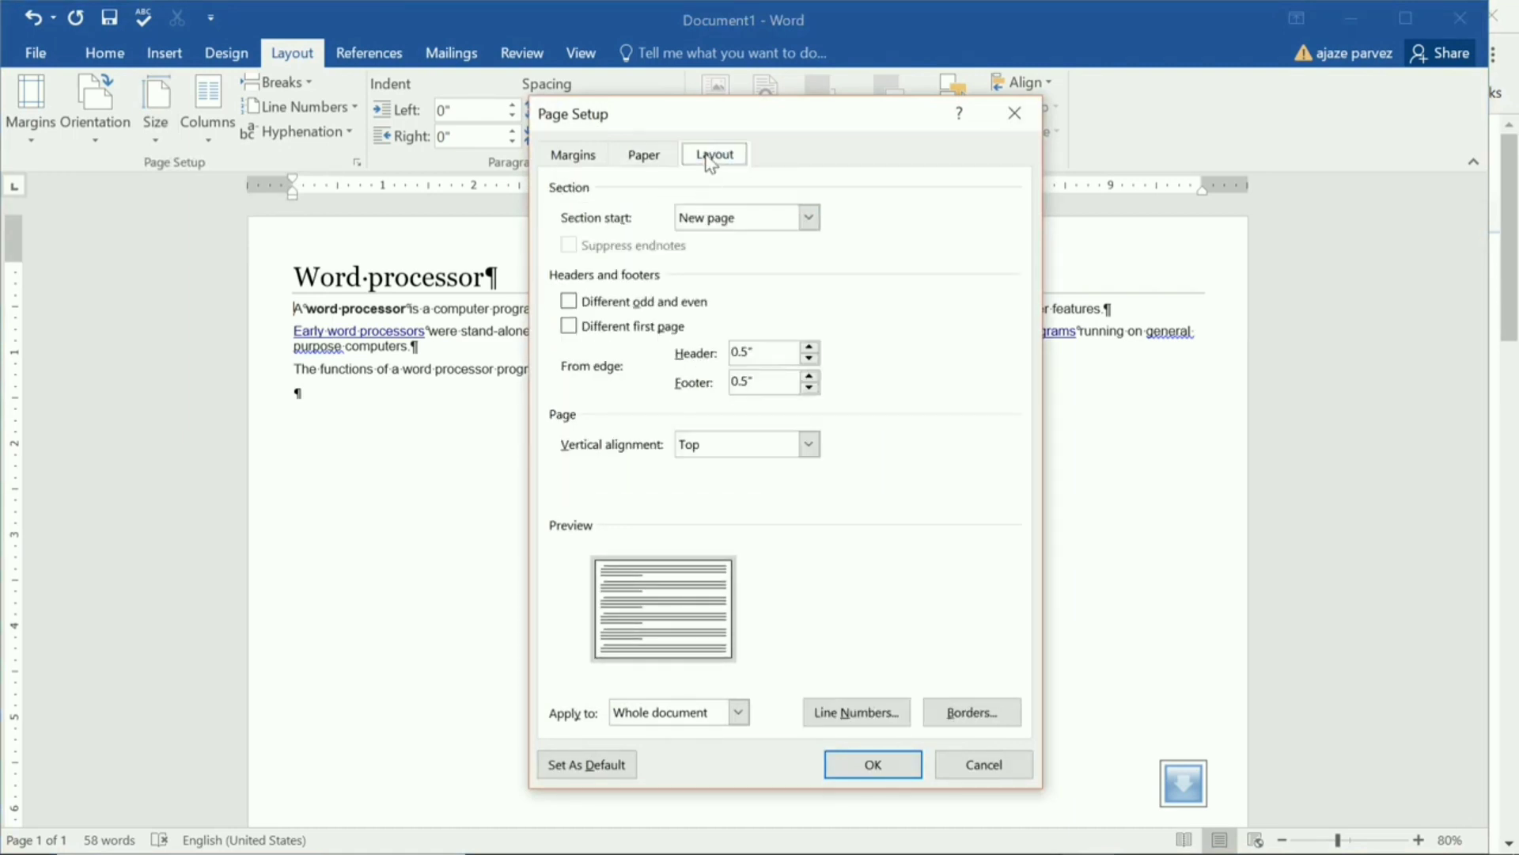
{"action": "left_click", "coordinate": [573, 154]}
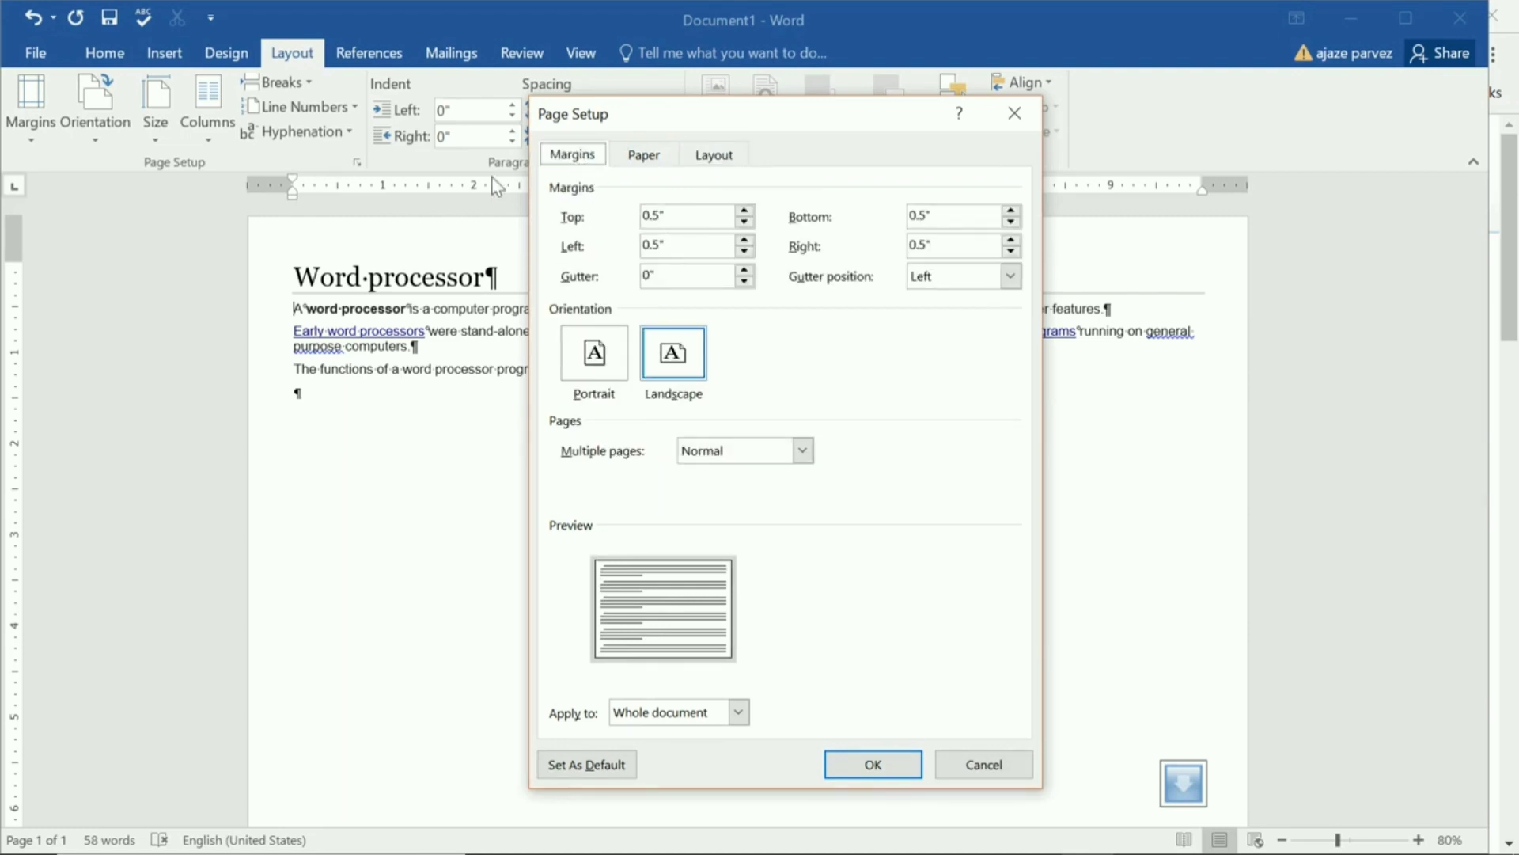
{"action": "left_click", "coordinate": [643, 155]}
{"action": "left_click", "coordinate": [736, 158]}
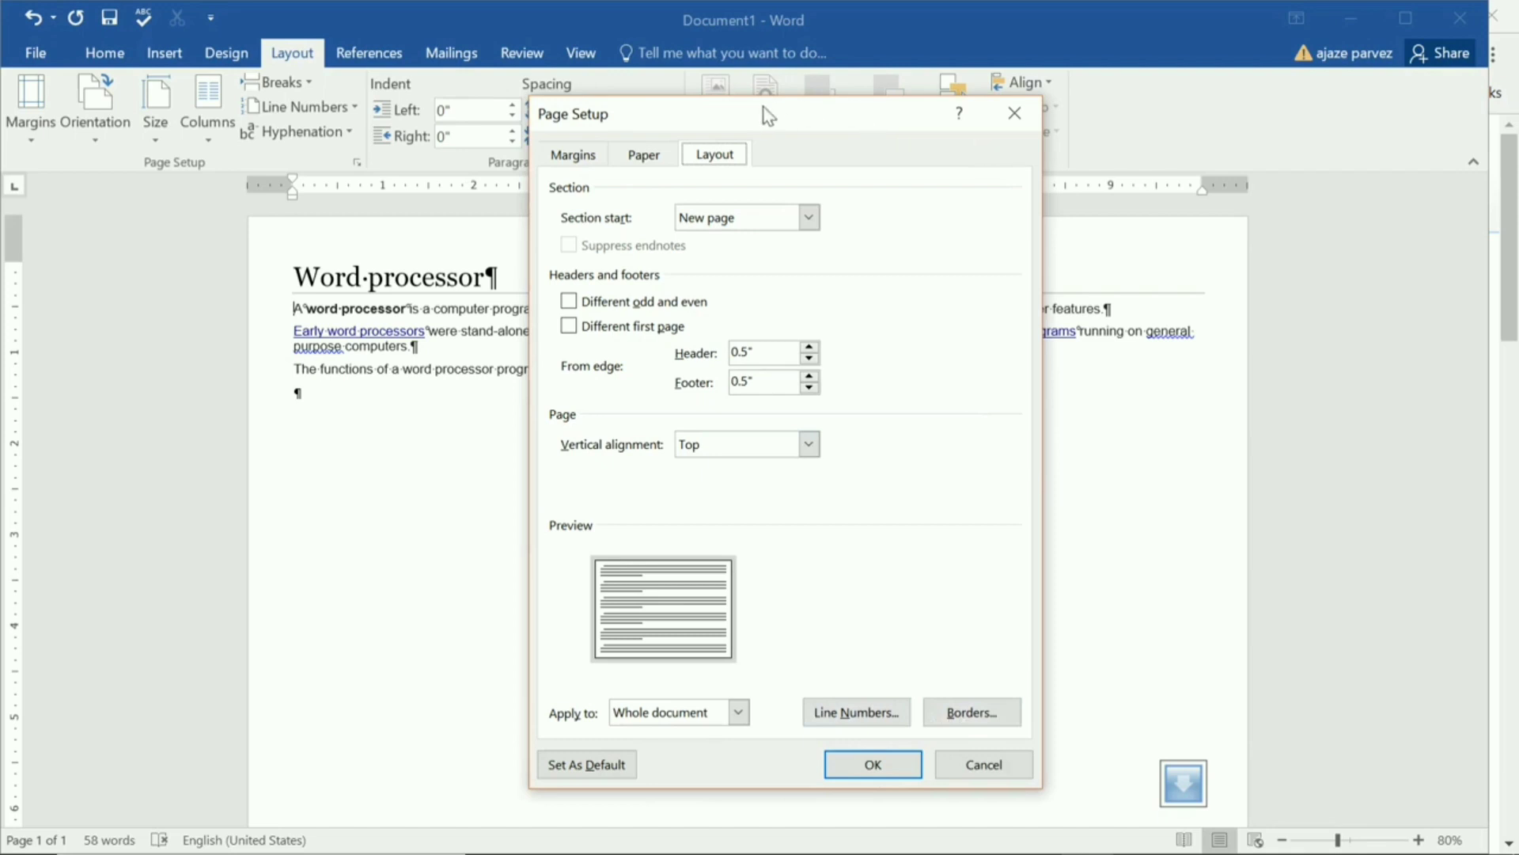
{"action": "left_click", "coordinate": [1014, 114]}
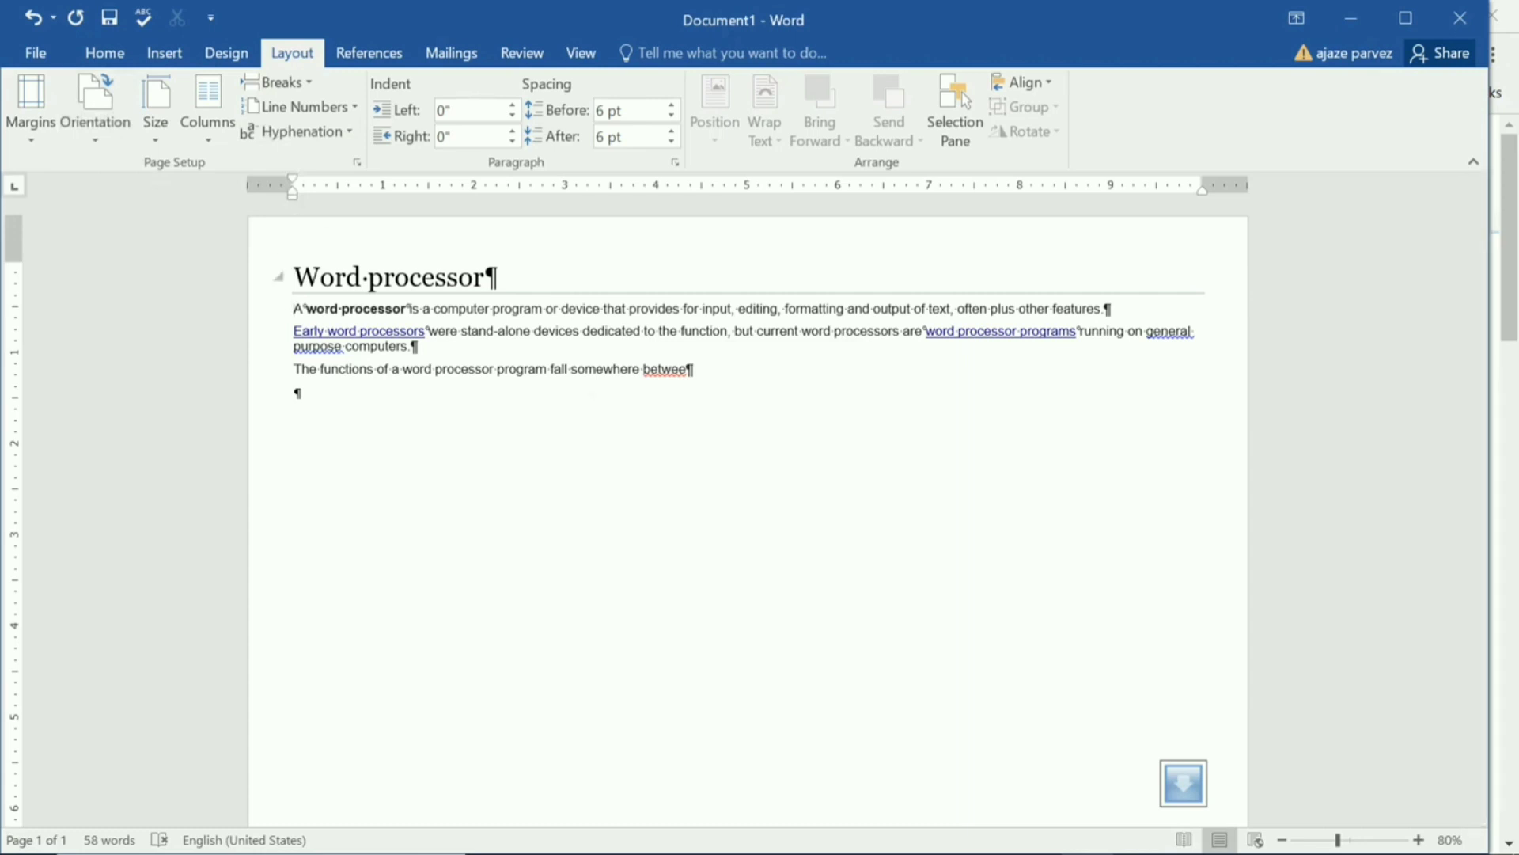
Arrange the document's text in two columns
{"action": "scroll", "coordinate": [495, 388], "scroll_direction": "up", "scroll_amount": 2}
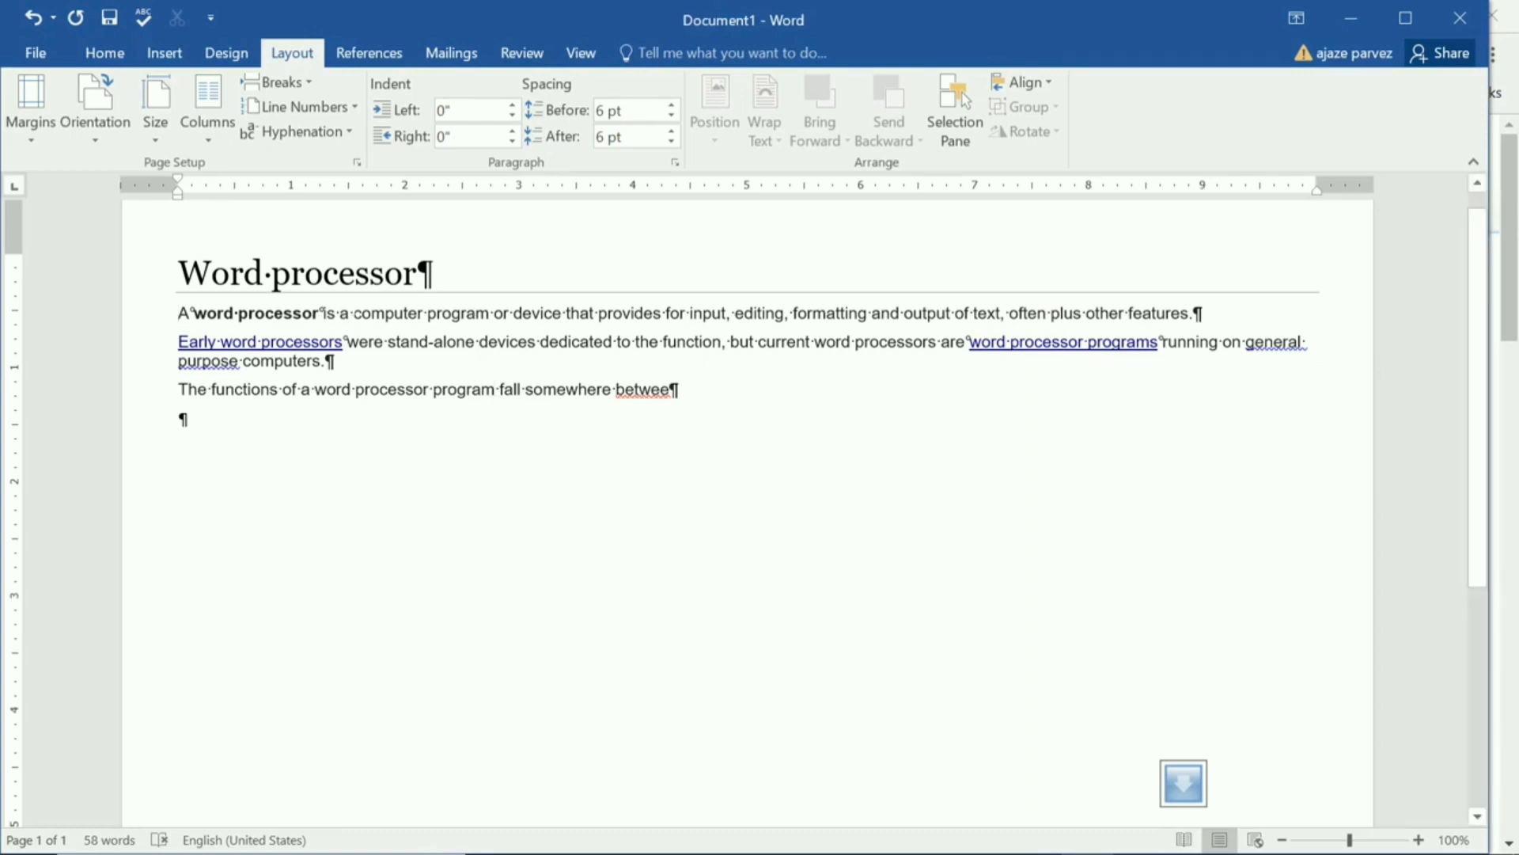
{"action": "left_click", "coordinate": [206, 133]}
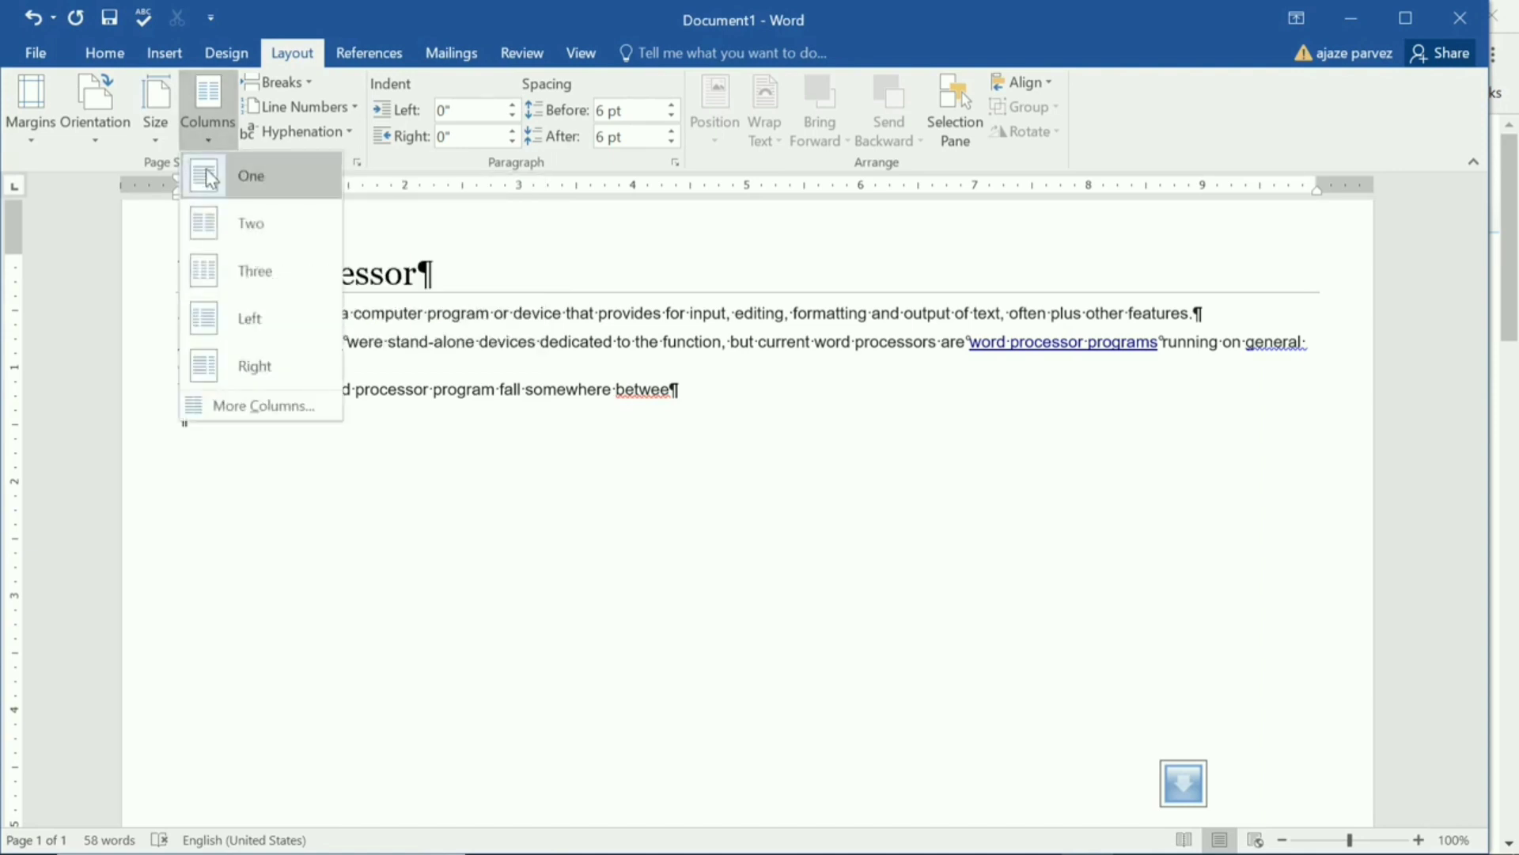
{"action": "left_click", "coordinate": [210, 235]}
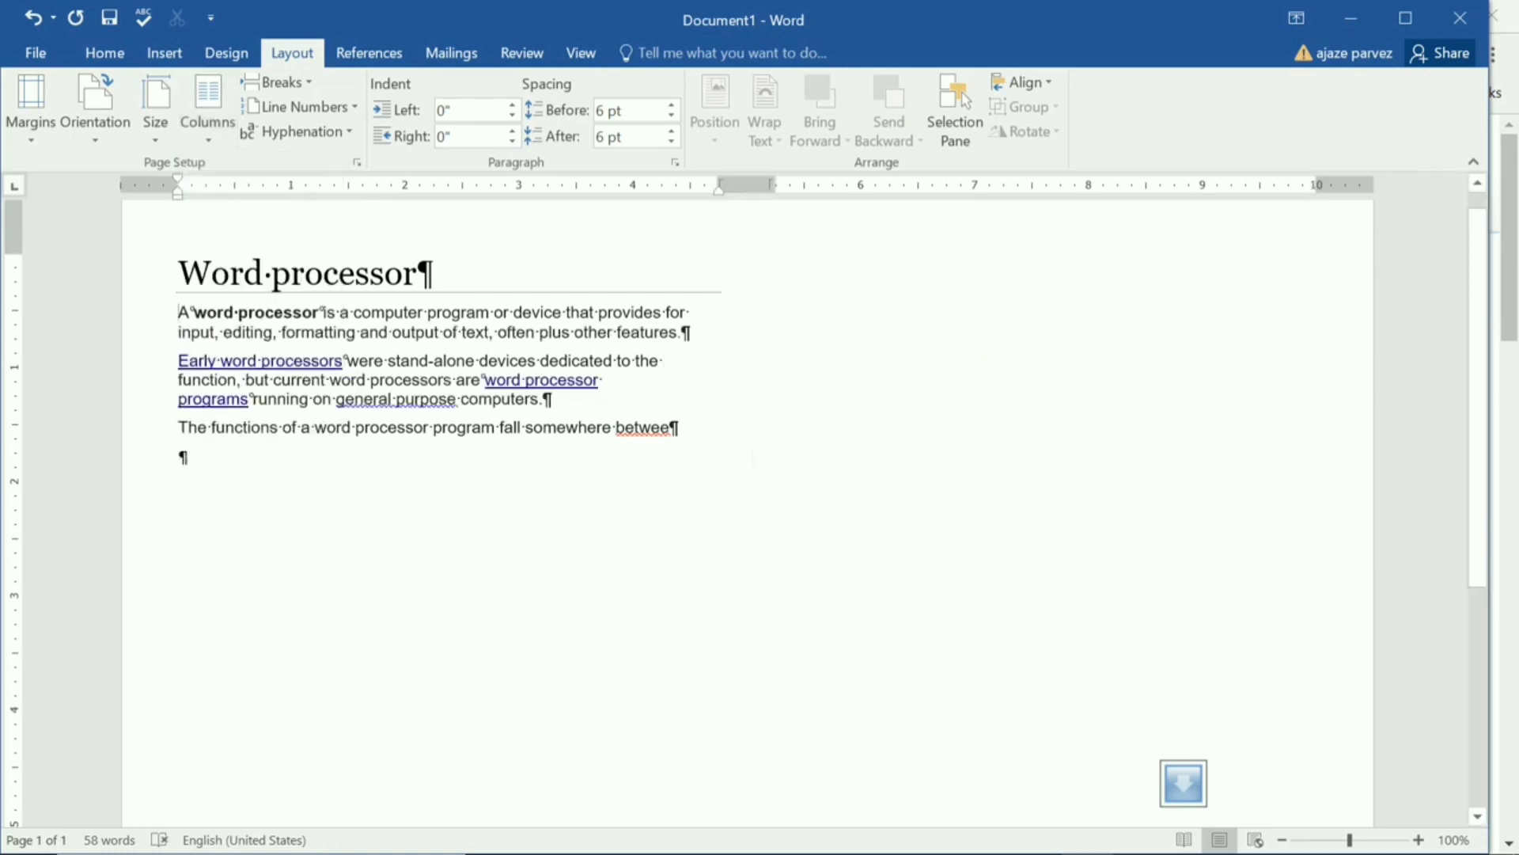
Select all the text, hide the paragraph and formatting marks, and place the cursor at the document's end
{"action": "left_click_drag", "start_coordinate": [67, 432], "coordinate": [66, 267]}
{"action": "left_click", "coordinate": [278, 399]}
{"action": "key", "text": "ctrl+a"}
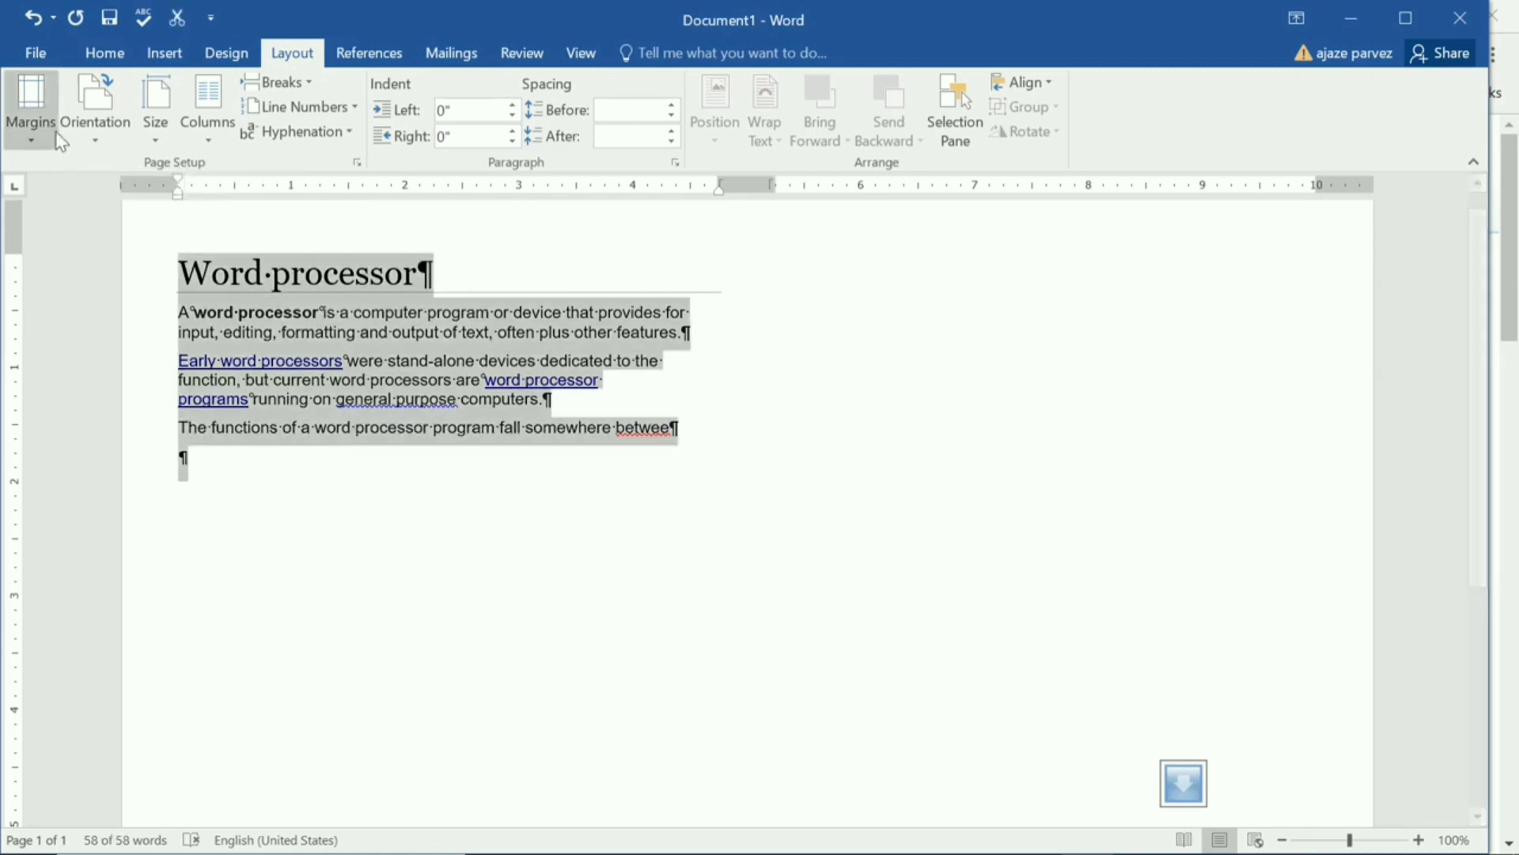
{"action": "left_click", "coordinate": [104, 52]}
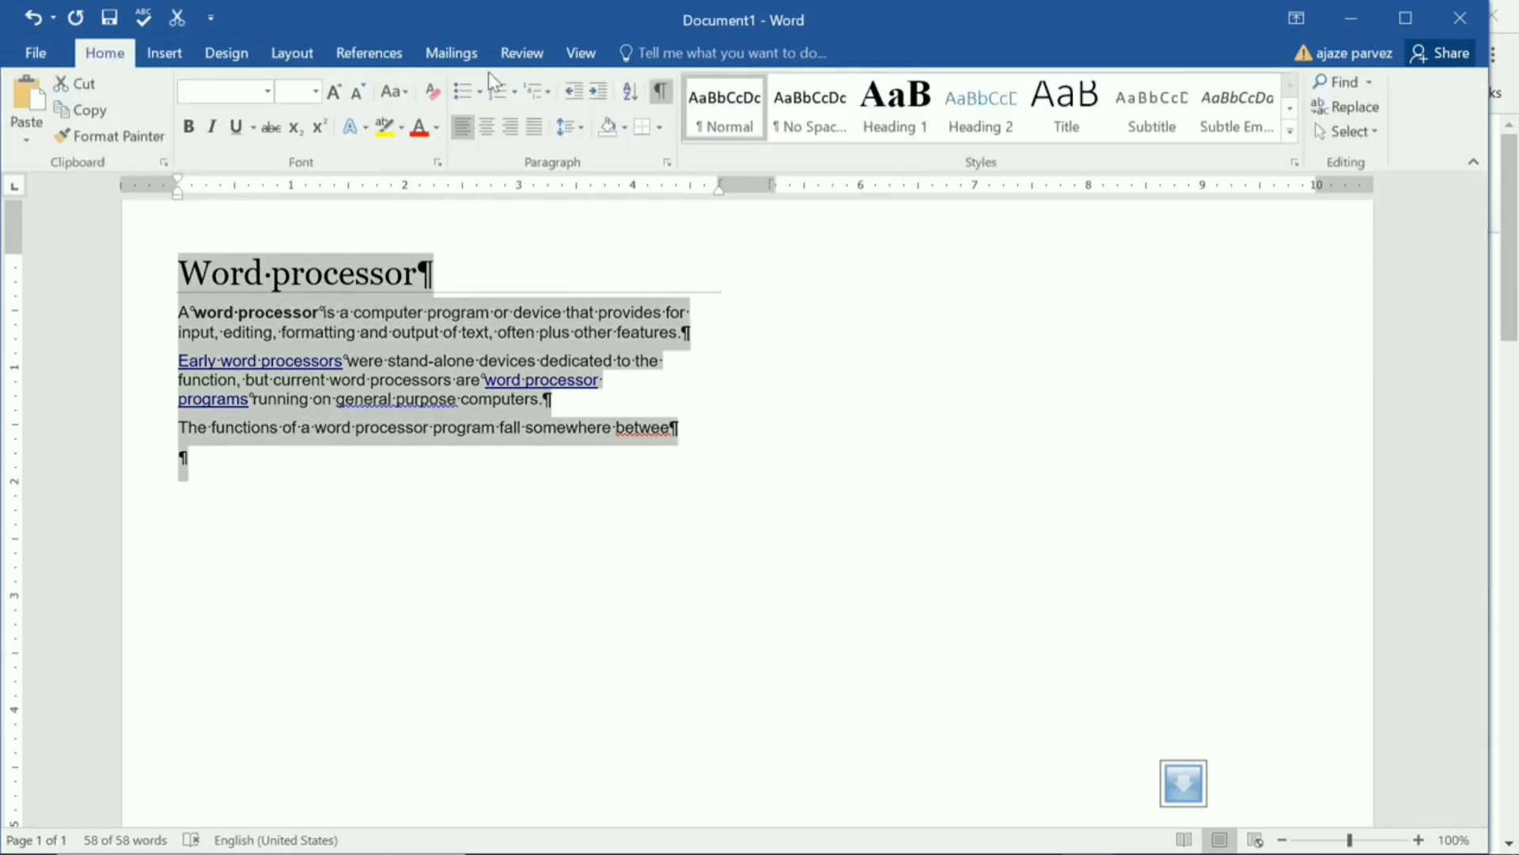
{"action": "left_click", "coordinate": [661, 103]}
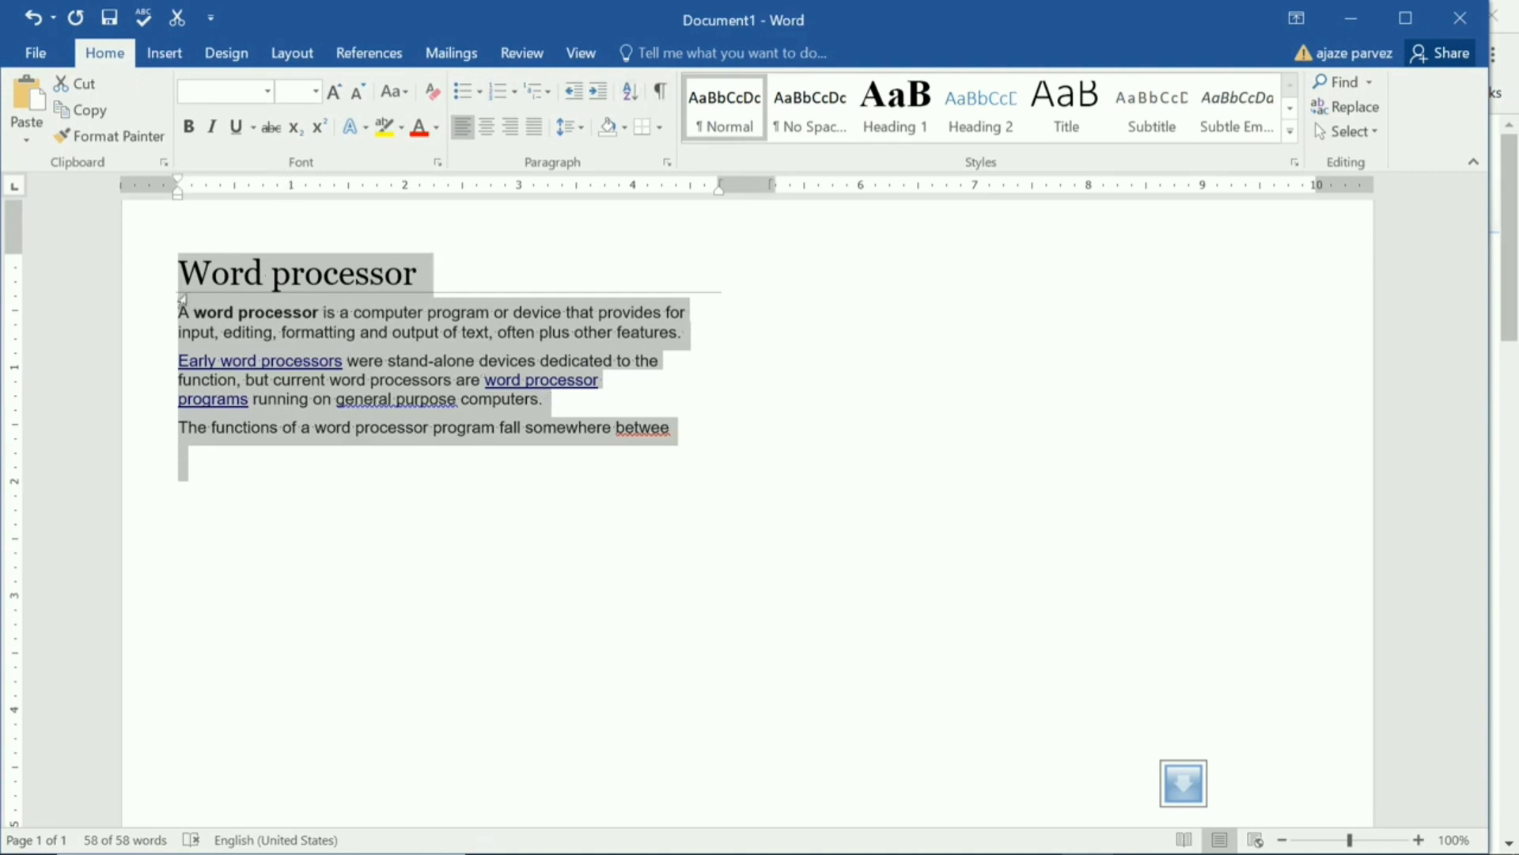
{"action": "key", "text": "ctrl+End"}
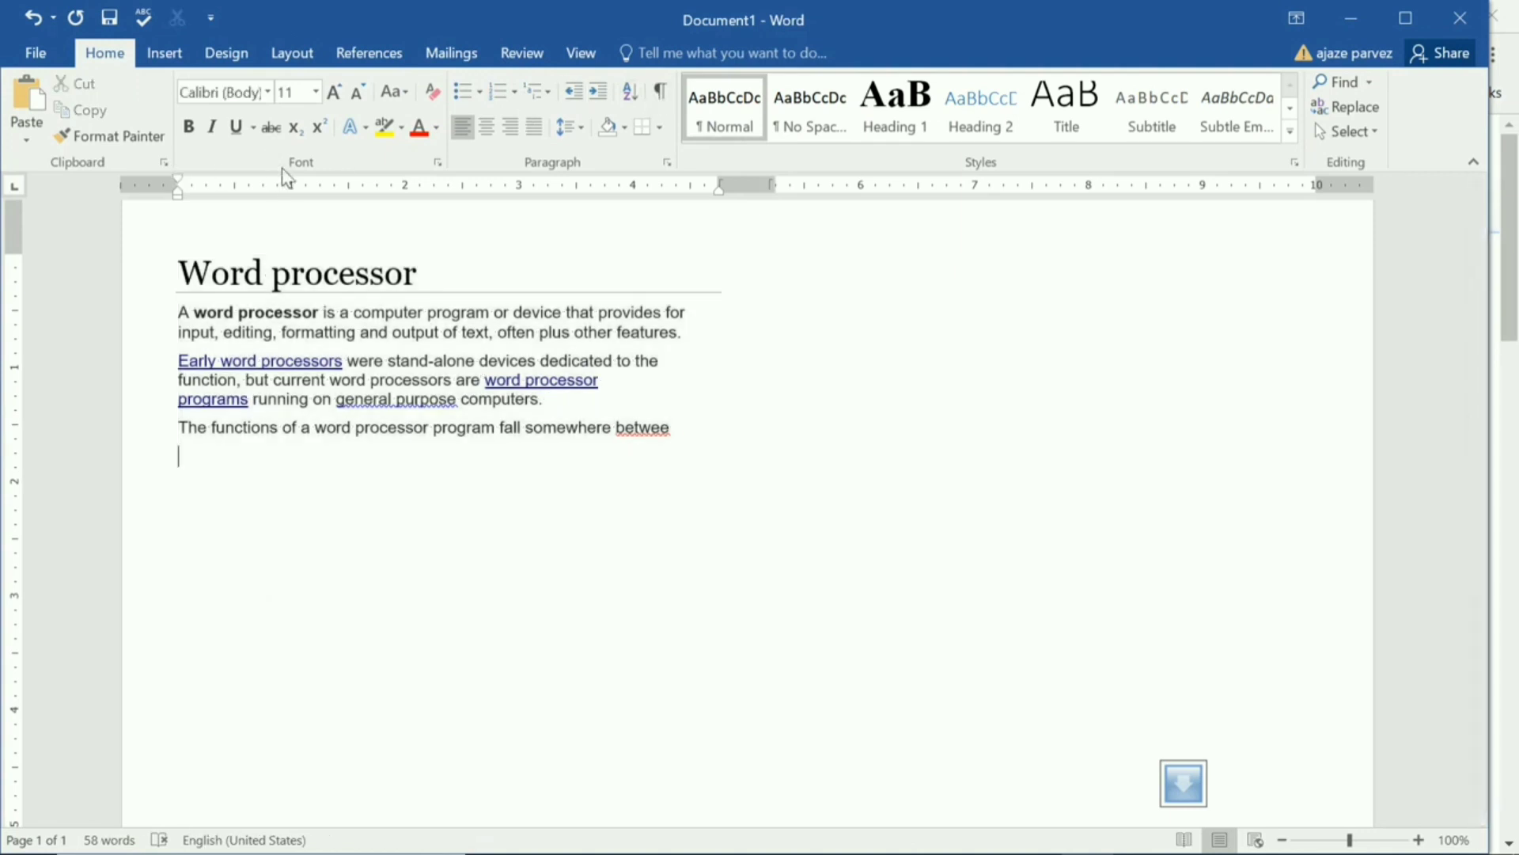
{"action": "left_click", "coordinate": [305, 53]}
{"action": "left_click", "coordinate": [224, 145]}
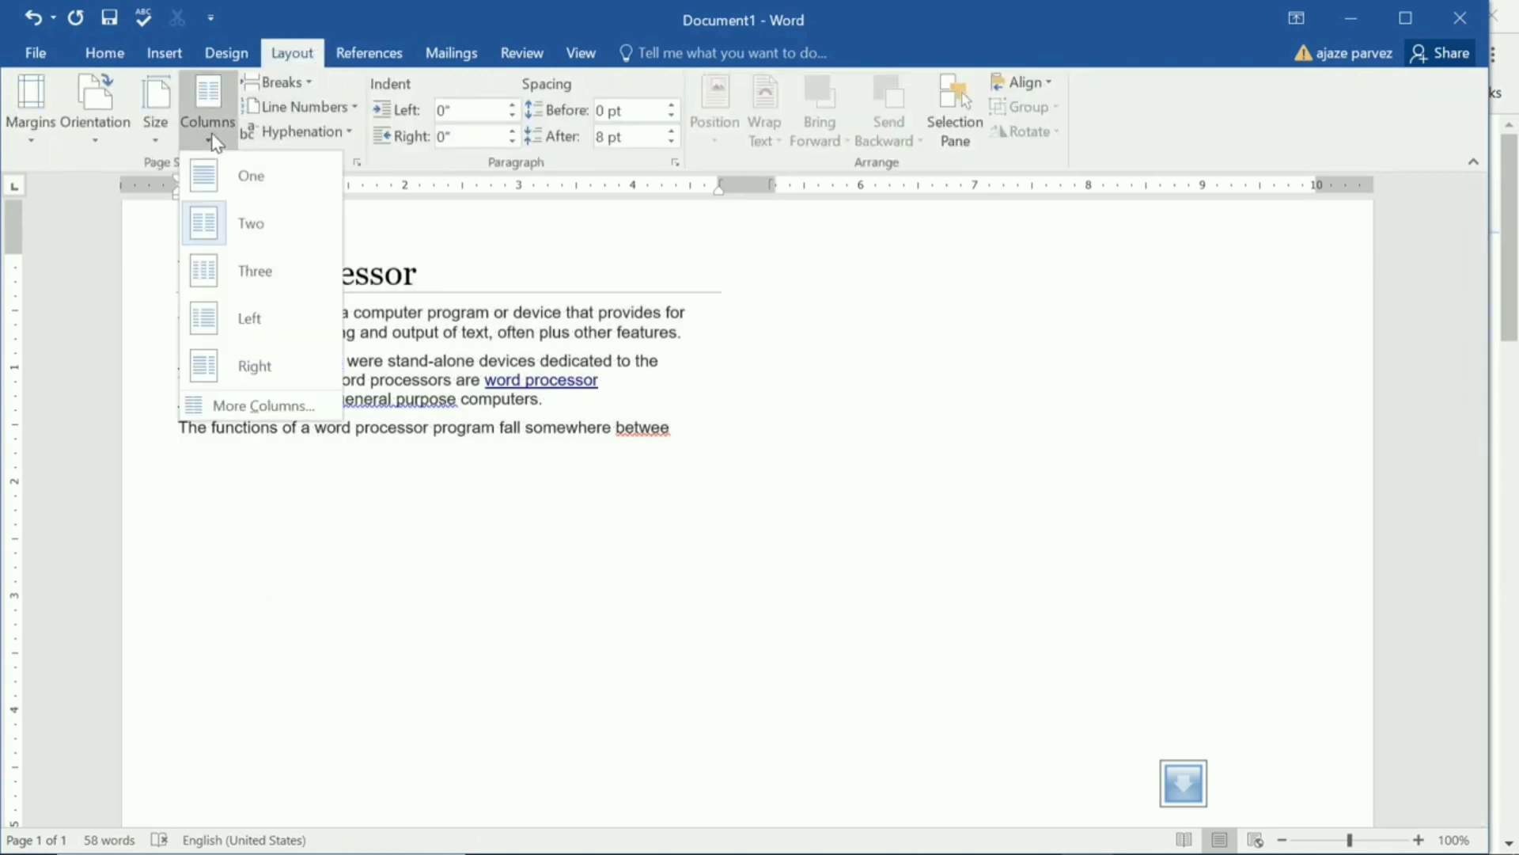
{"action": "left_click", "coordinate": [412, 319]}
Cut all the text and paste it back eight times so the copies flow into the second column
{"action": "left_click_drag", "start_coordinate": [725, 455], "coordinate": [131, 240]}
{"action": "key", "text": "ctrl+x"}
{"action": "key", "text": "ctrl+v"}
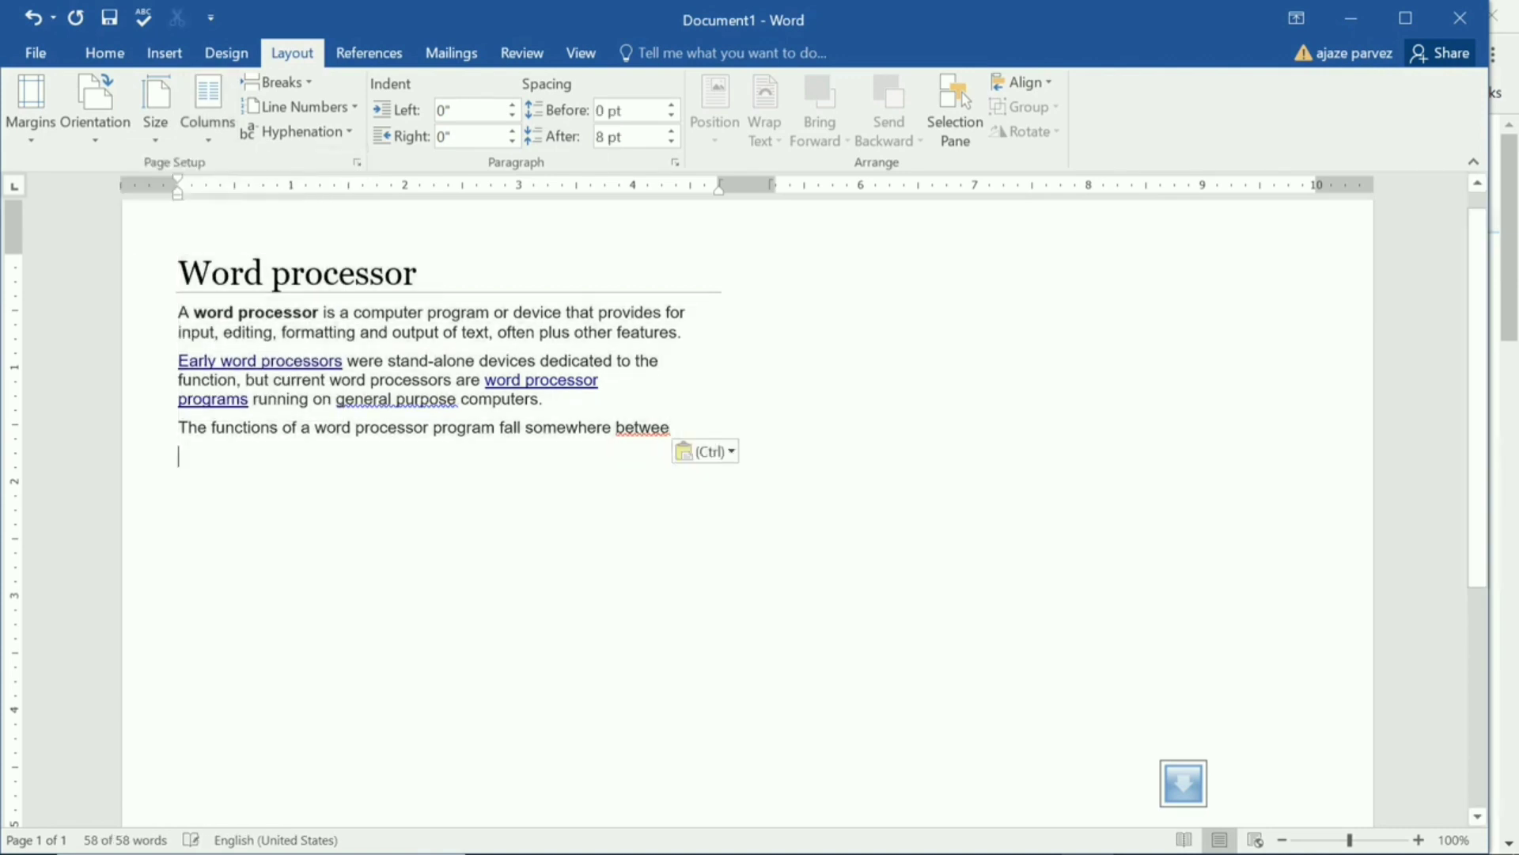
{"action": "key", "text": "ctrl+v"}
{"action": "key", "text": "ctrl+v"}
{"action": "key", "text": "ctrl+v"}
{"action": "key", "text": "ctrl+v"}
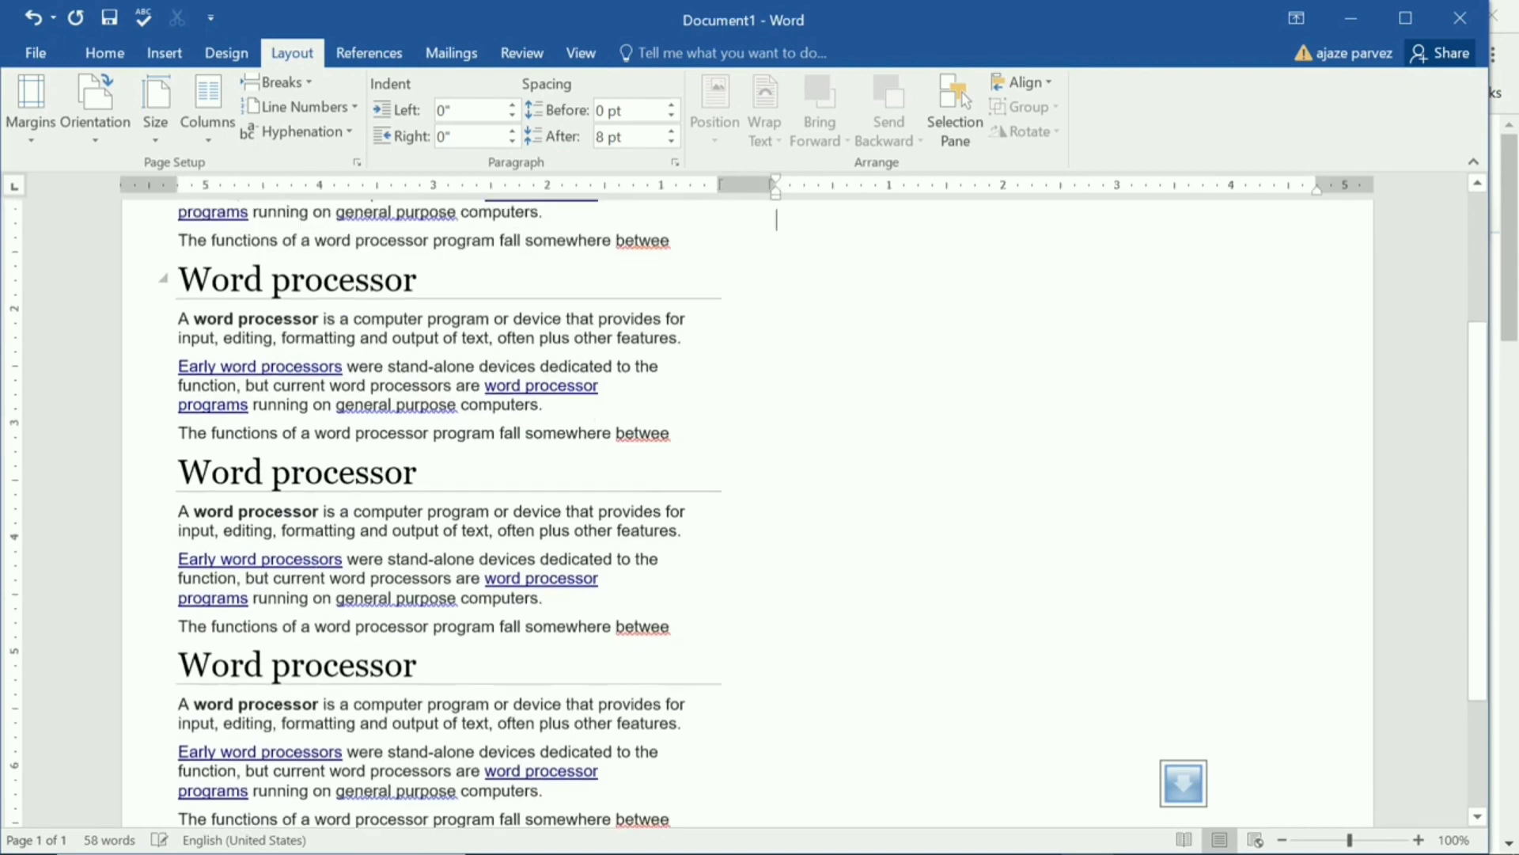
{"action": "scroll", "coordinate": [760, 507], "scroll_direction": "down", "scroll_amount": 3}
{"action": "key", "text": "ctrl+v"}
{"action": "key", "text": "ctrl+v"}
{"action": "key", "text": "ctrl+v"}
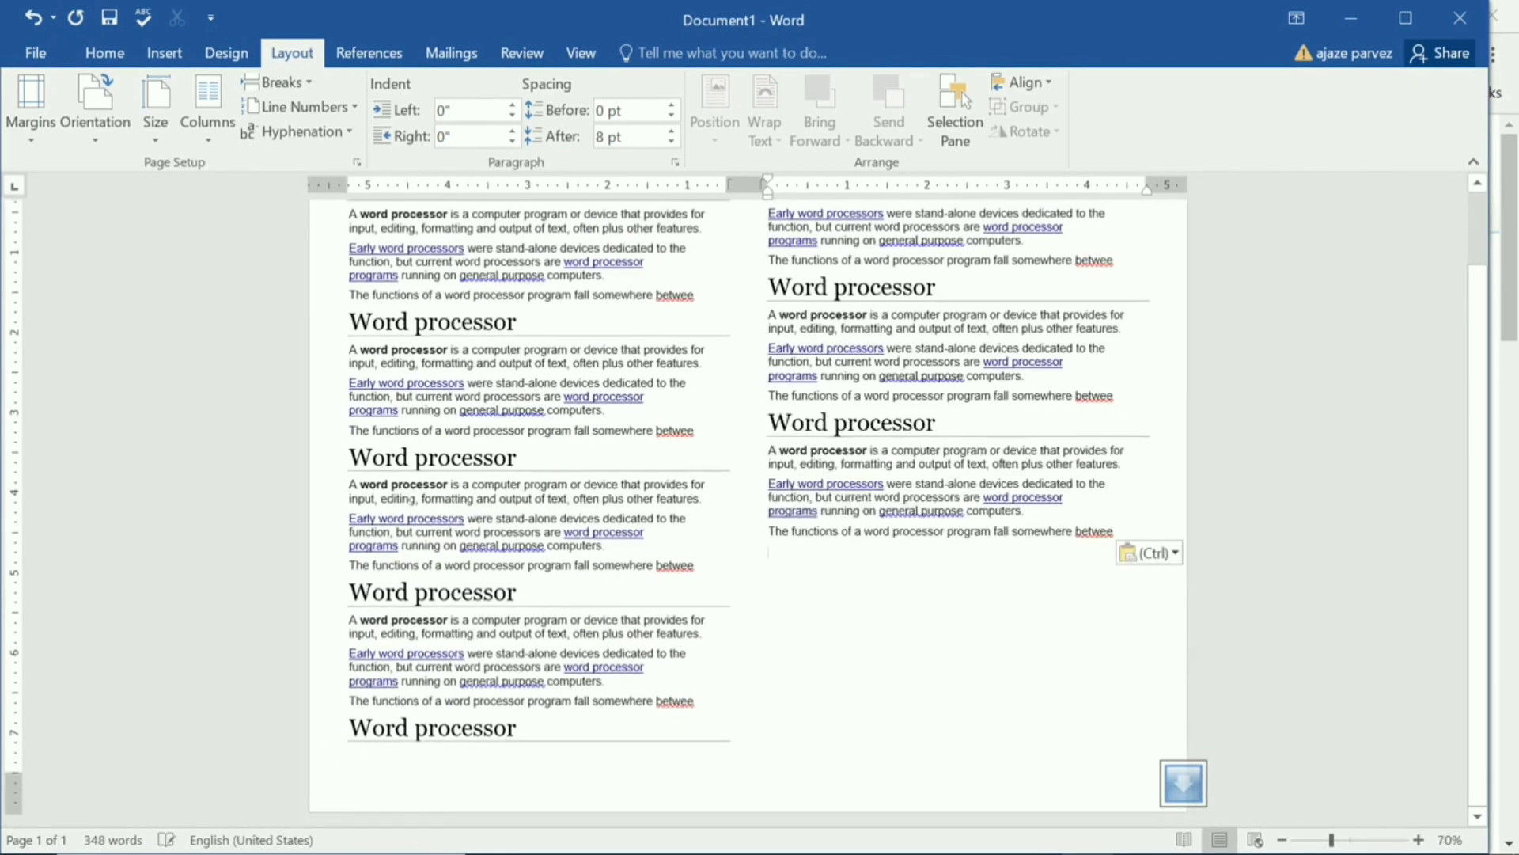
{"action": "scroll", "coordinate": [431, 484], "scroll_direction": "up", "scroll_amount": 2}
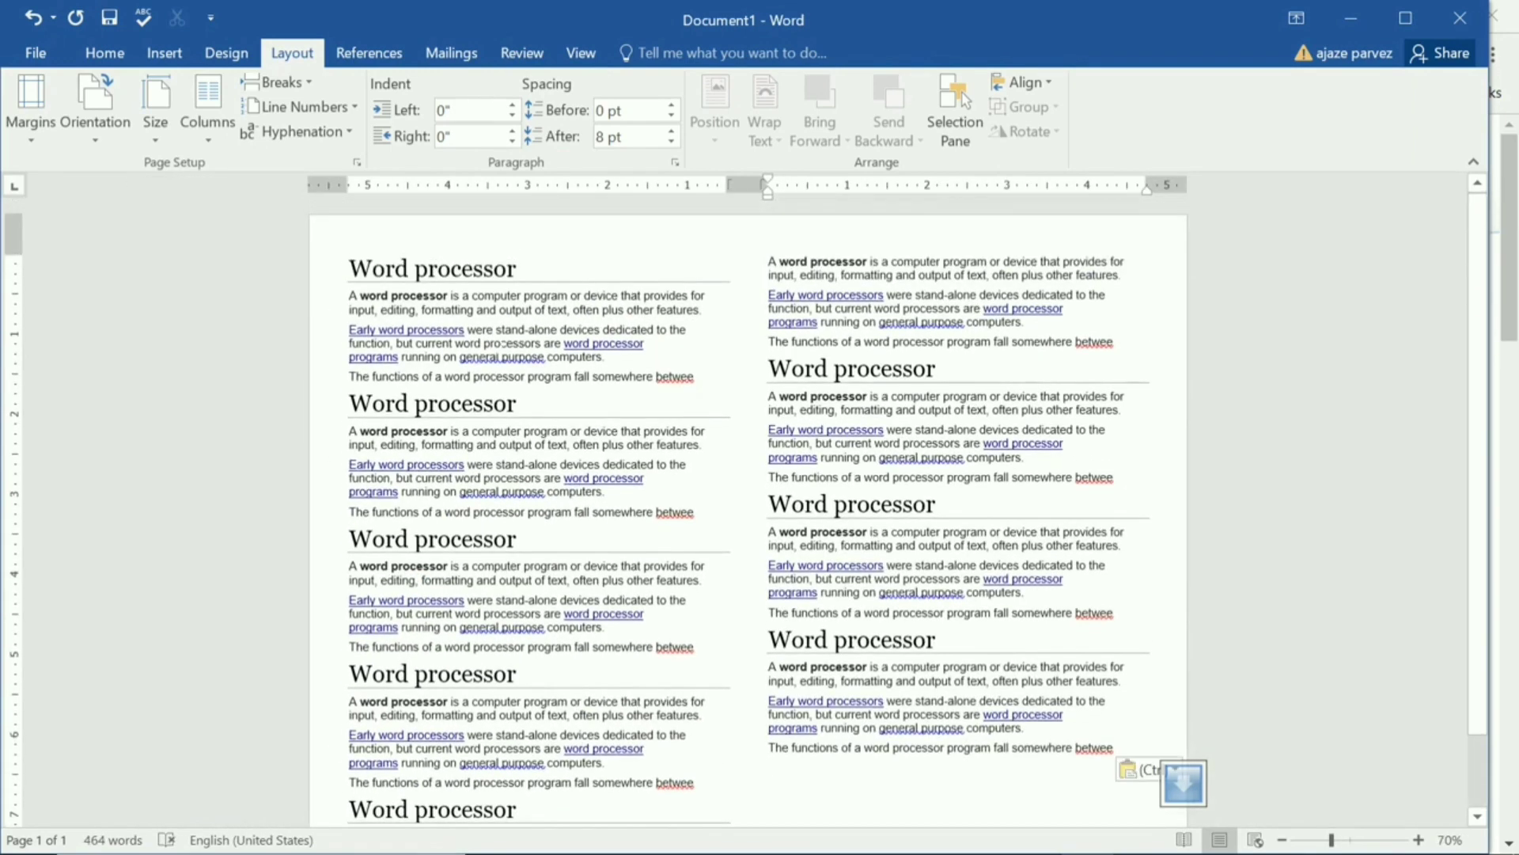
Arrange the text in three columns, and raise the number of columns to 4 for the whole document
{"action": "left_click", "coordinate": [206, 141]}
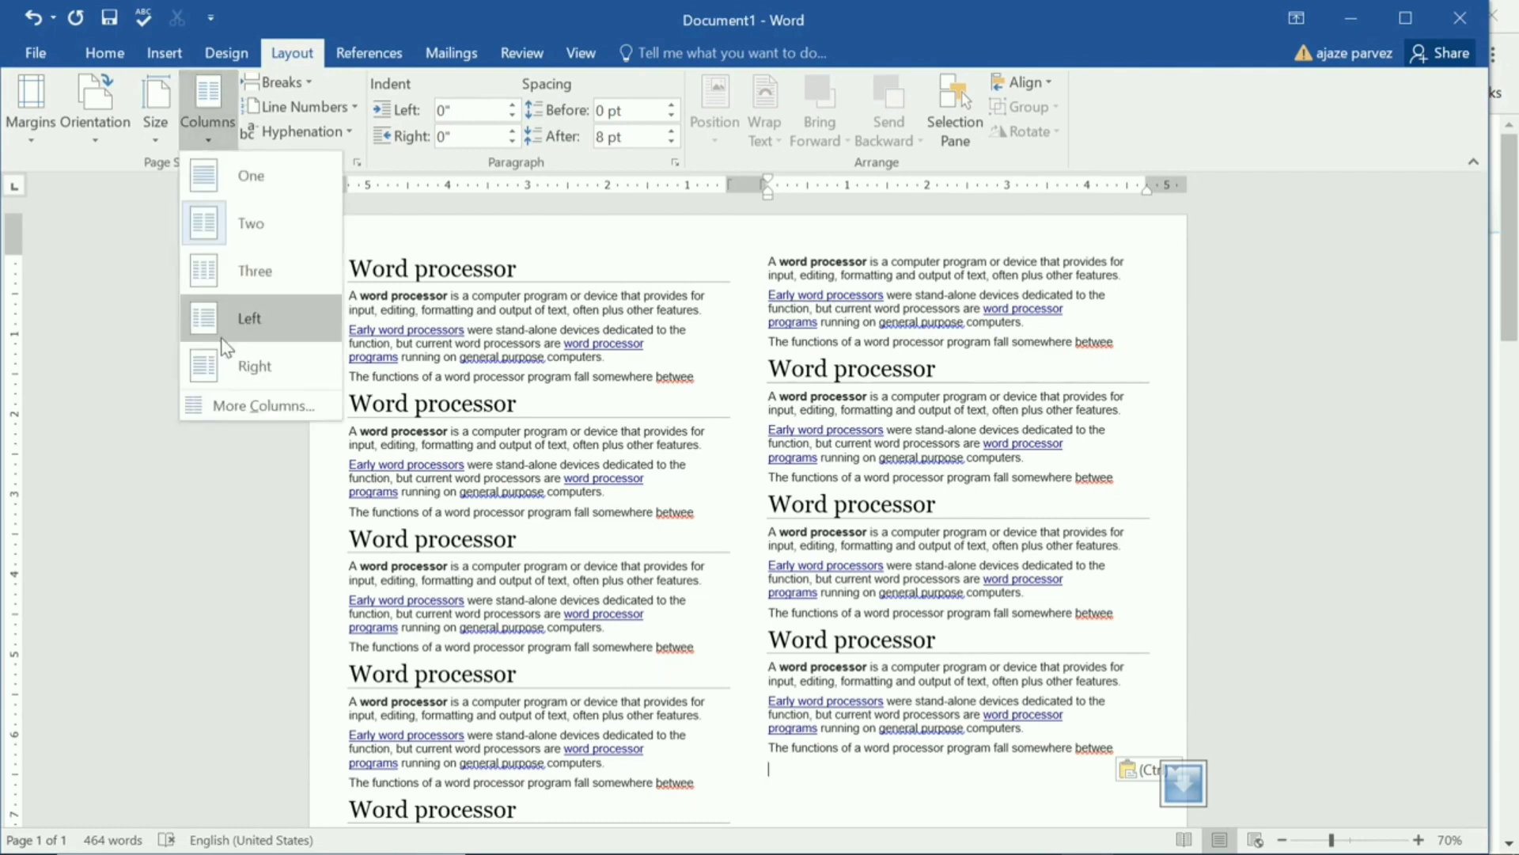
{"action": "left_click", "coordinate": [232, 277]}
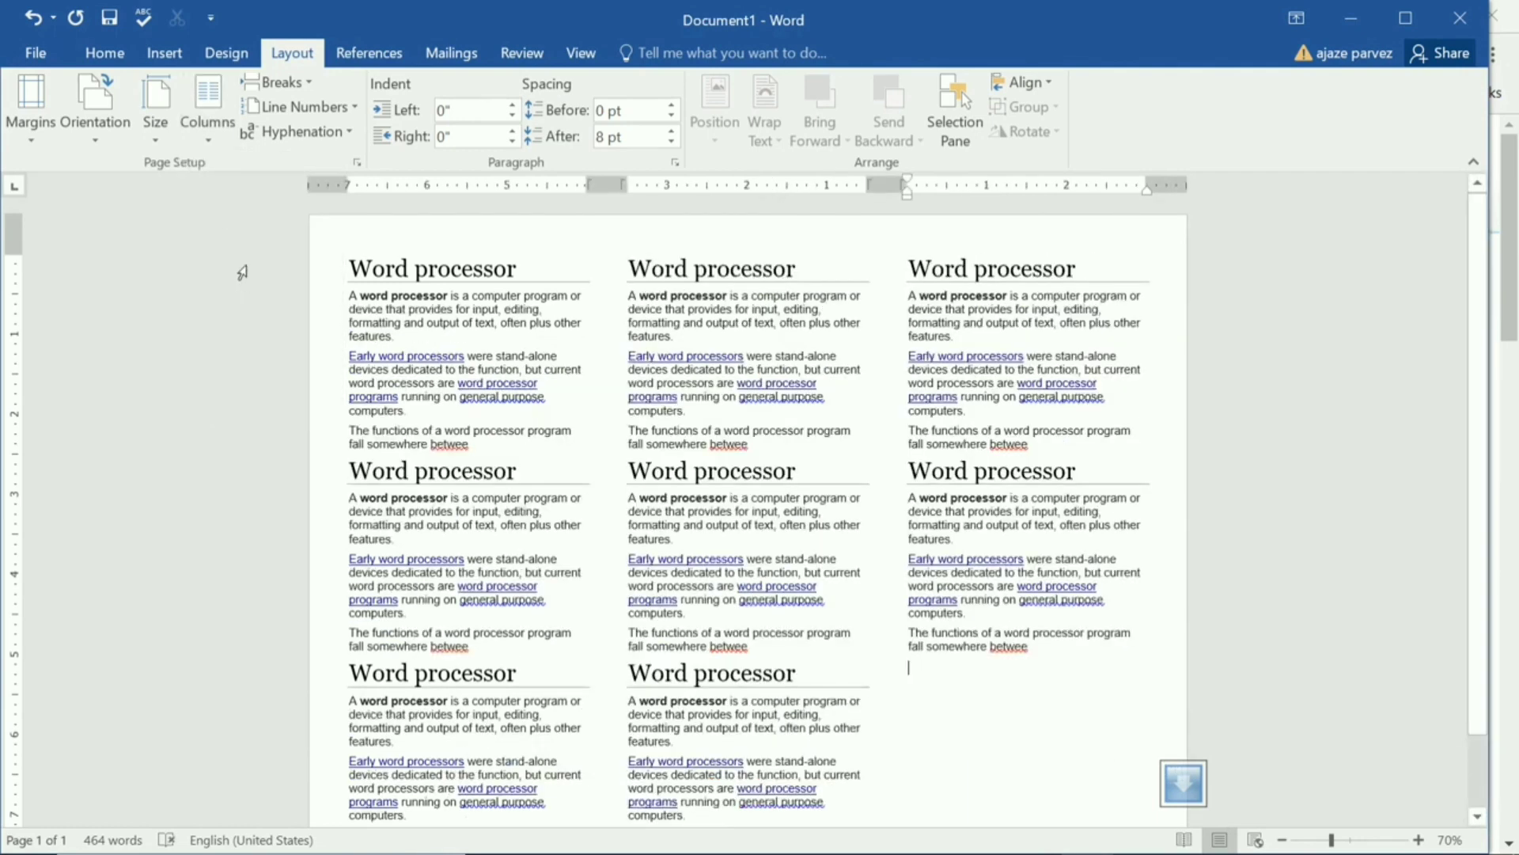
{"action": "left_click", "coordinate": [210, 139]}
{"action": "left_click", "coordinate": [252, 408]}
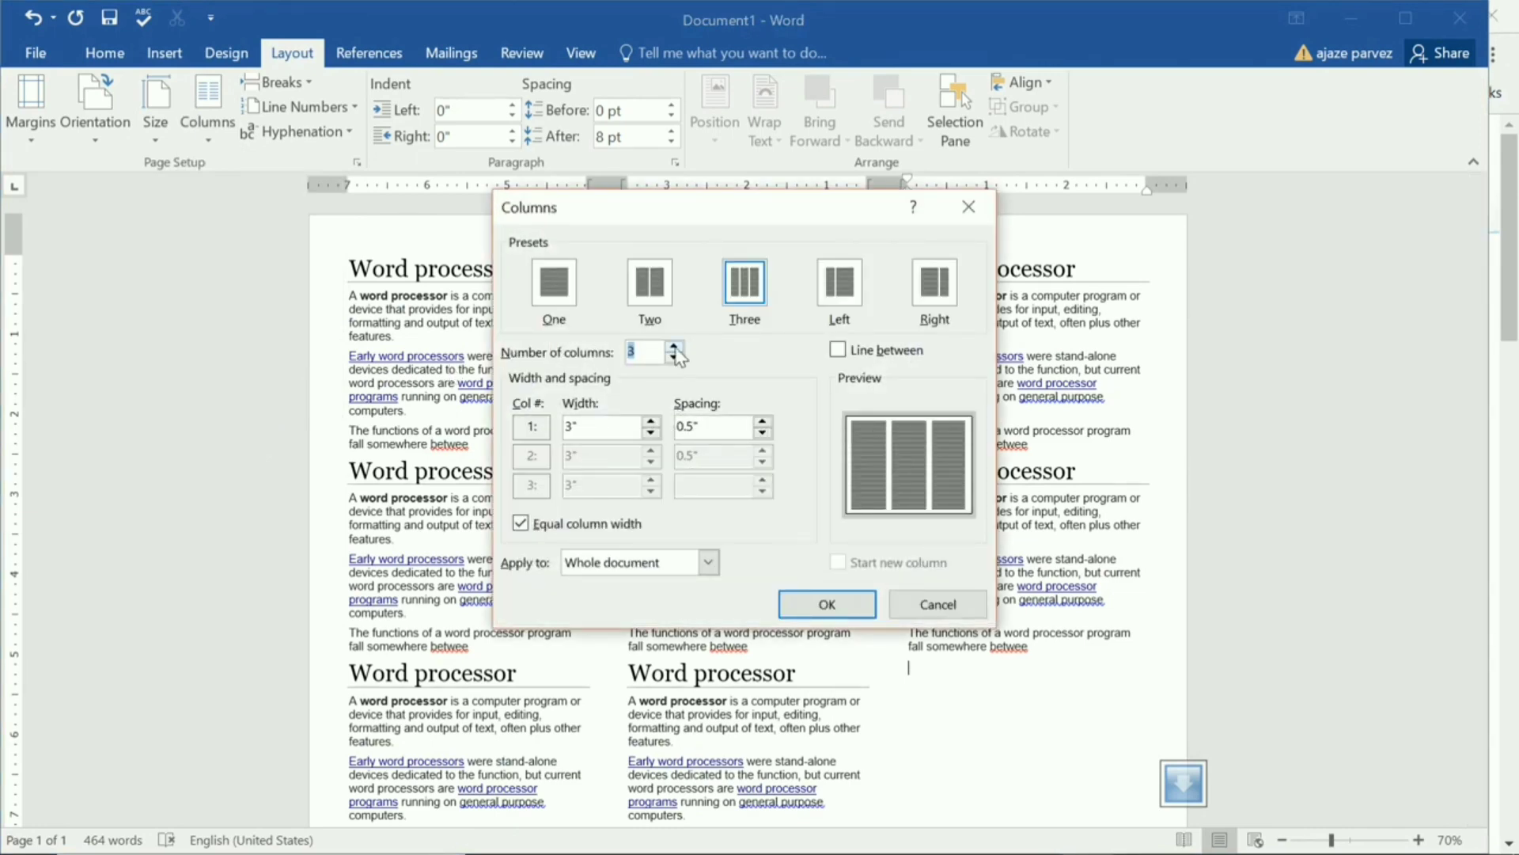
{"action": "left_click", "coordinate": [674, 346]}
{"action": "left_click", "coordinate": [819, 601]}
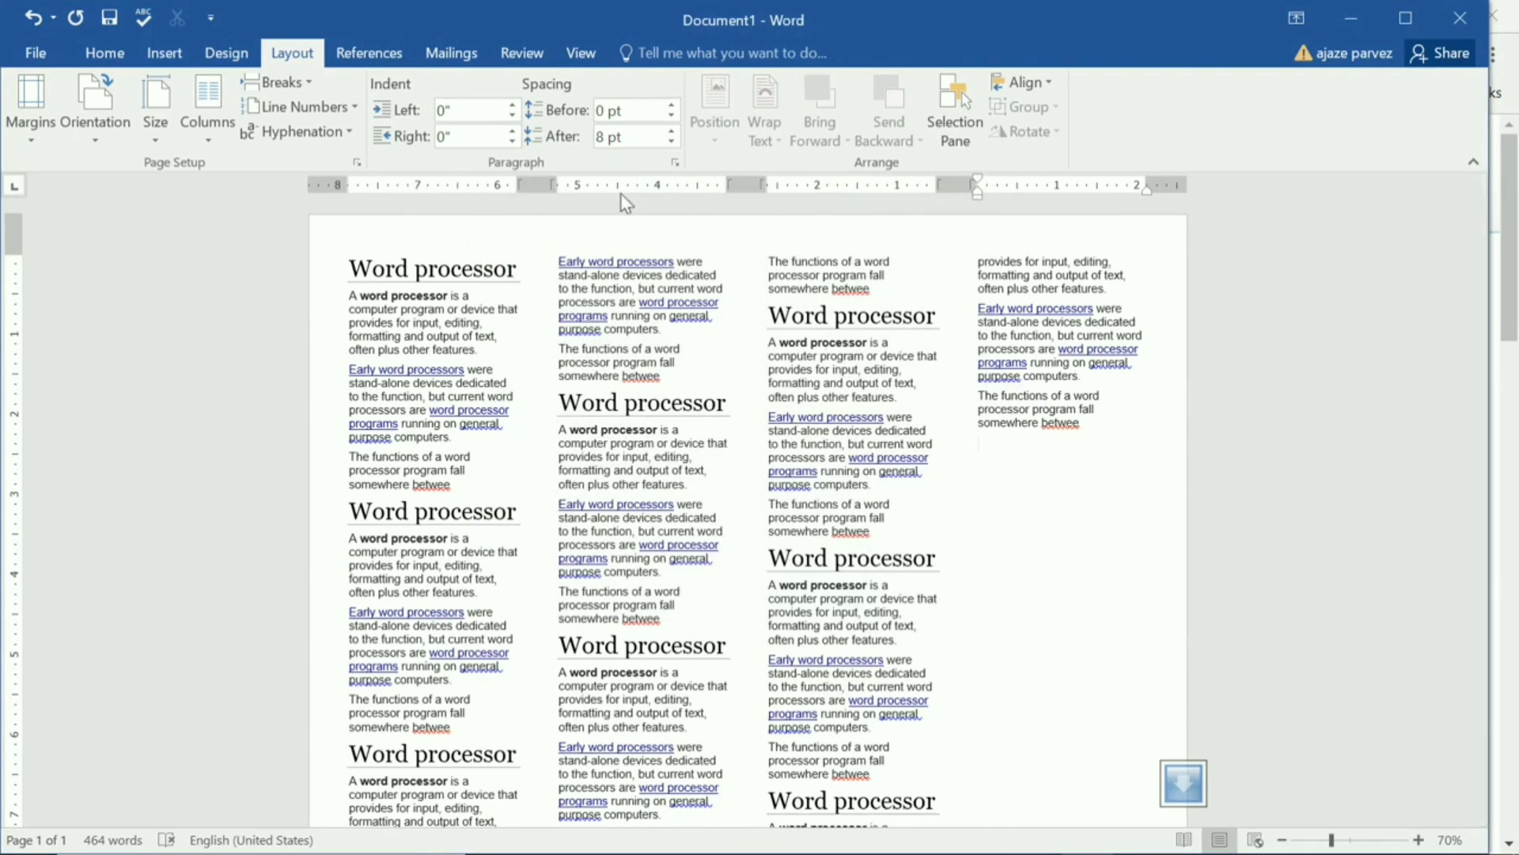
Widen the spacing between the four text columns
{"action": "mouse_move", "coordinate": [529, 190]}
{"action": "left_mouse_down"}
{"action": "mouse_move", "coordinate": [501, 191]}
{"action": "mouse_move", "coordinate": [531, 193]}
{"action": "left_mouse_up"}
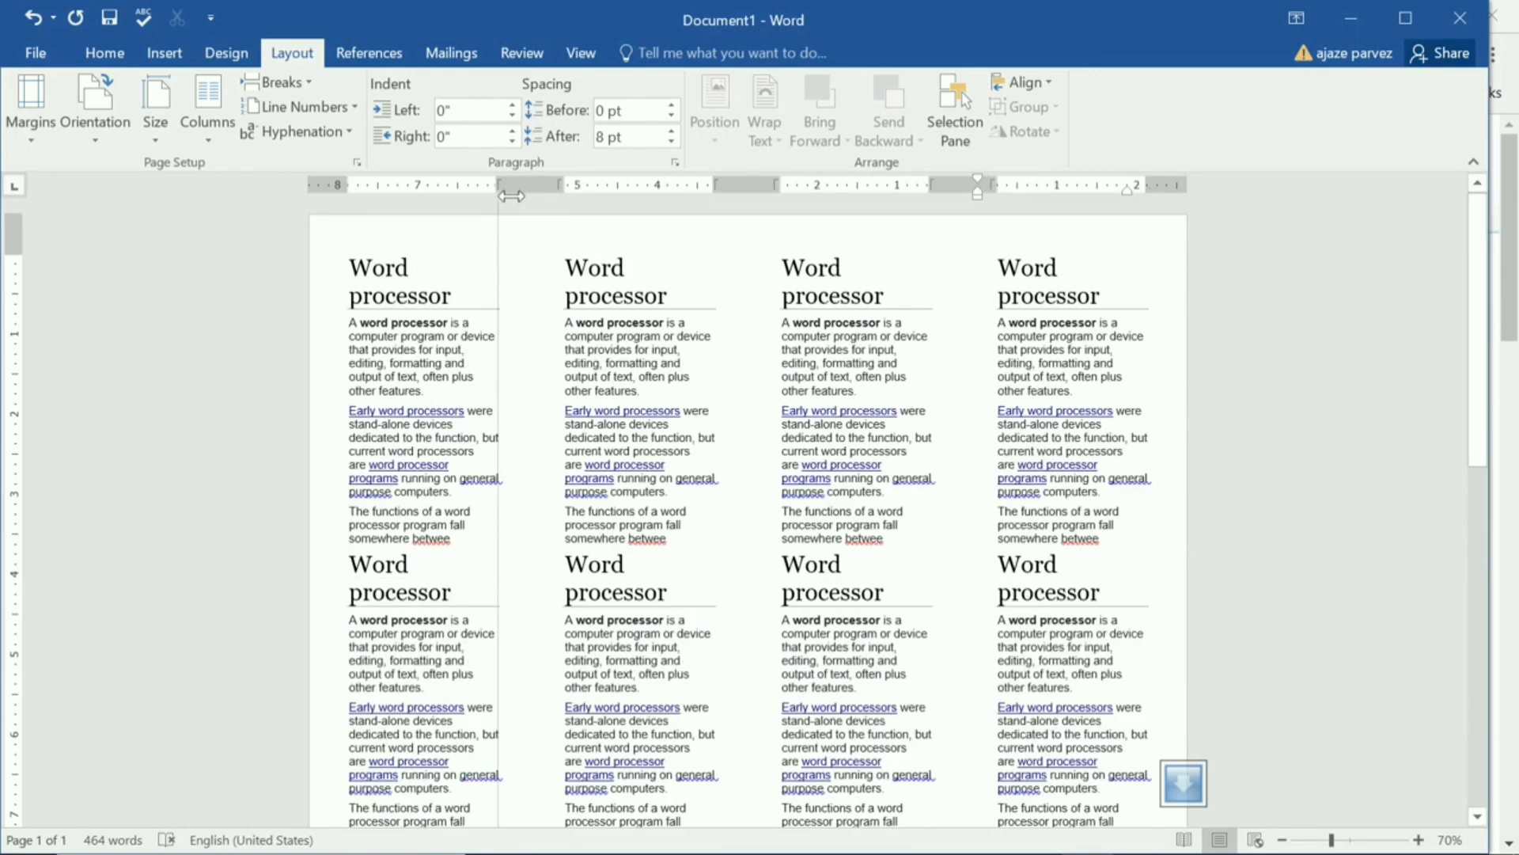
{"action": "left_click", "coordinate": [206, 114]}
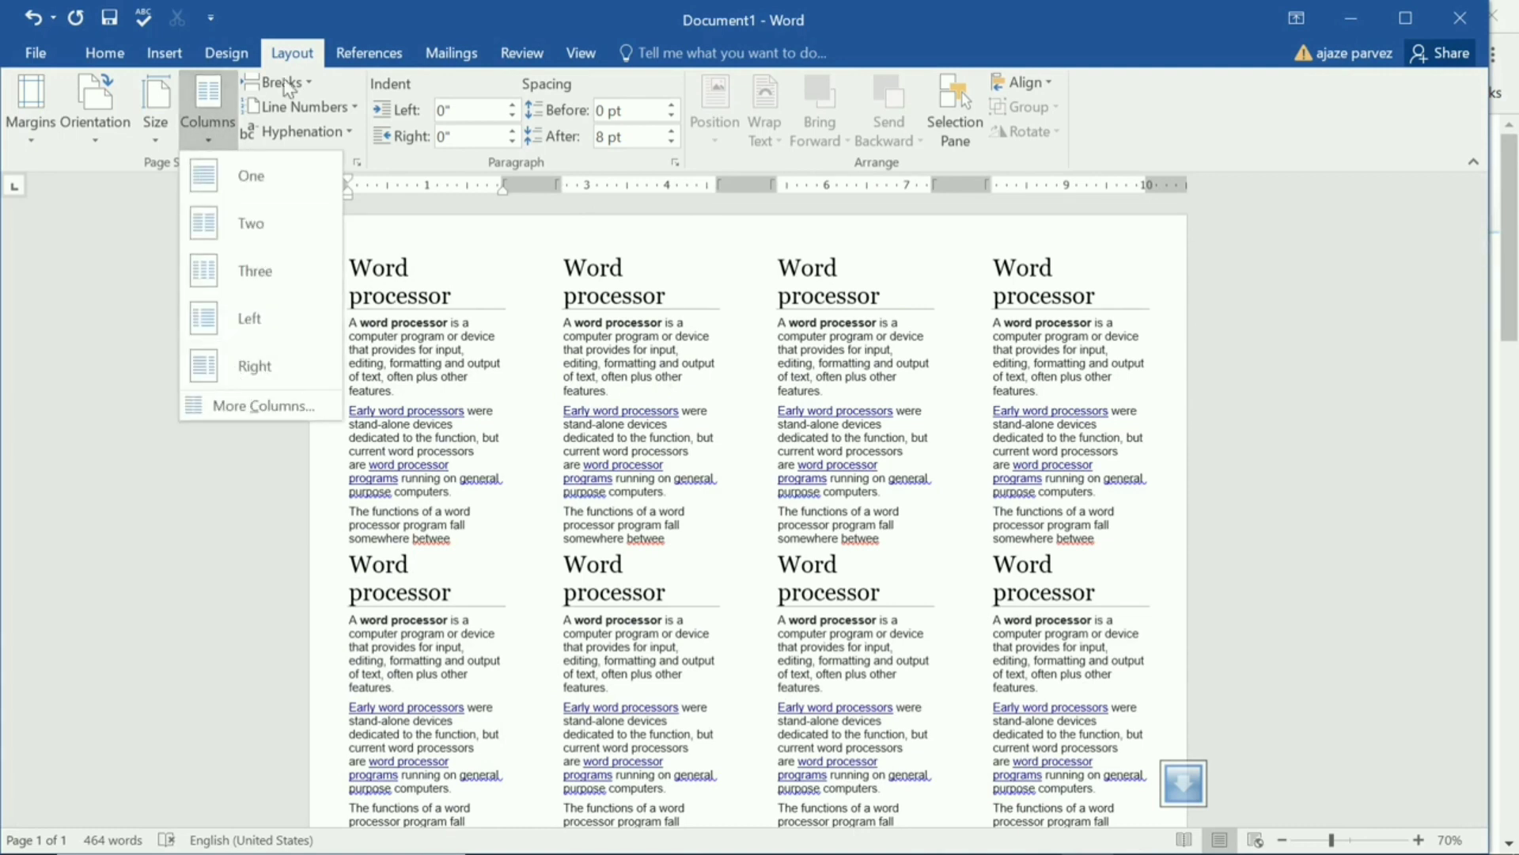
{"action": "left_click", "coordinate": [131, 455]}
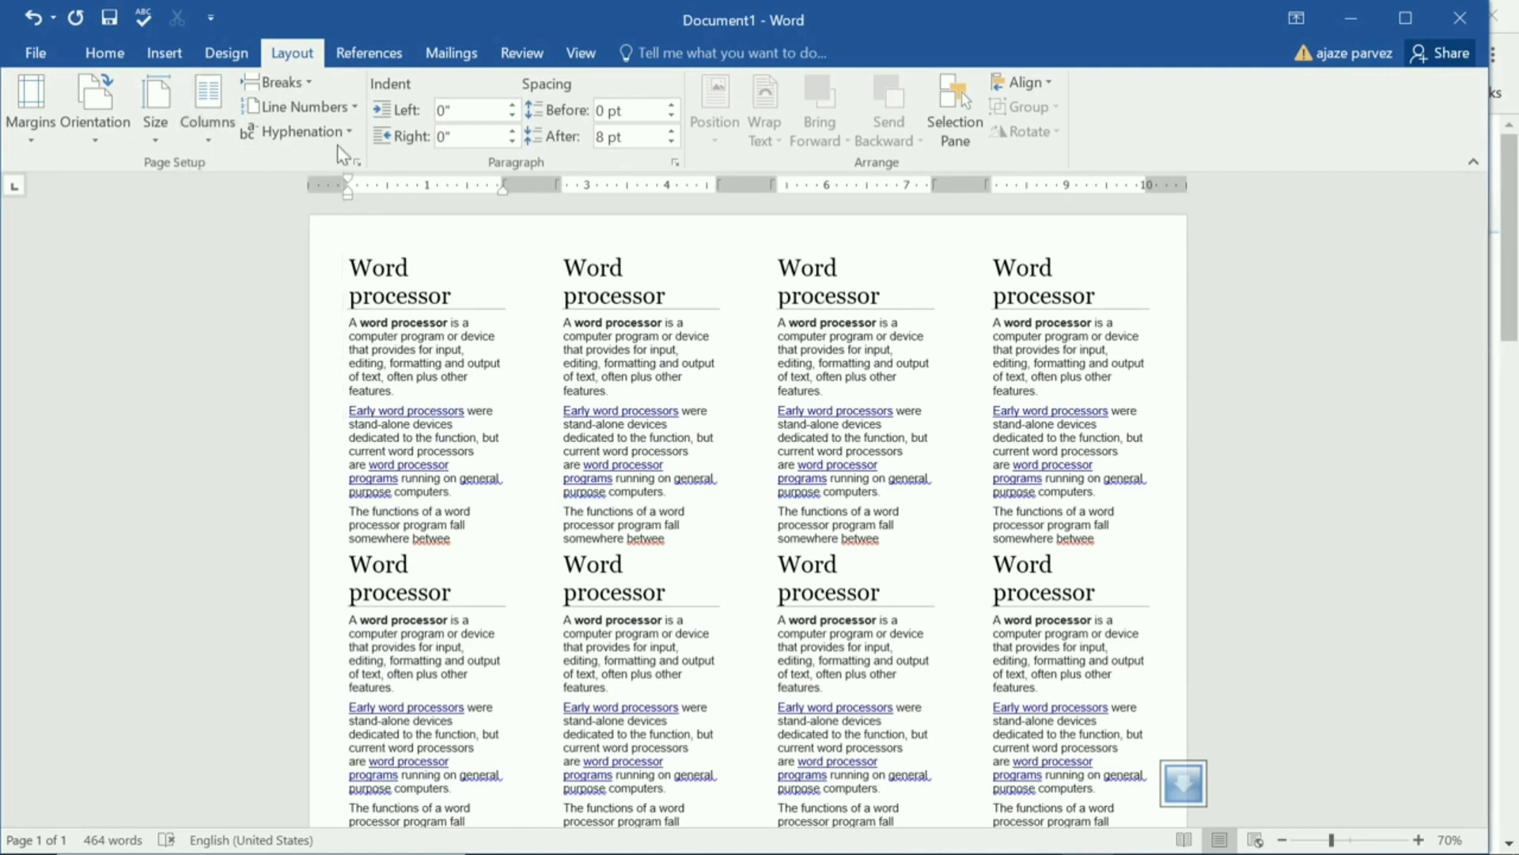
Insert a page break before the second "Word processor" heading in the first column
{"action": "left_click", "coordinate": [279, 87]}
{"action": "left_click", "coordinate": [141, 341]}
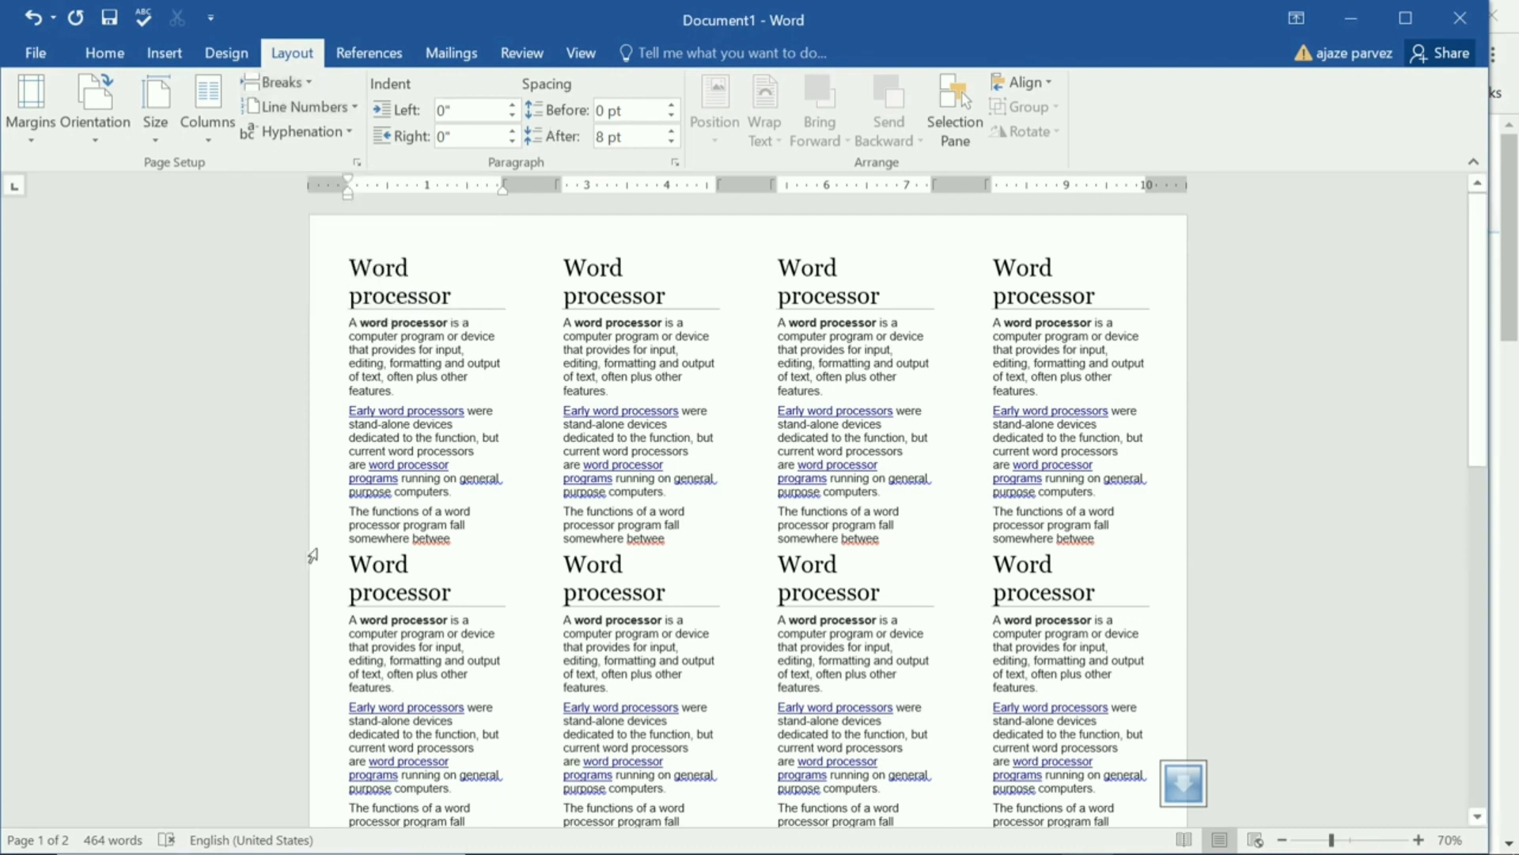
{"action": "left_click", "coordinate": [247, 464]}
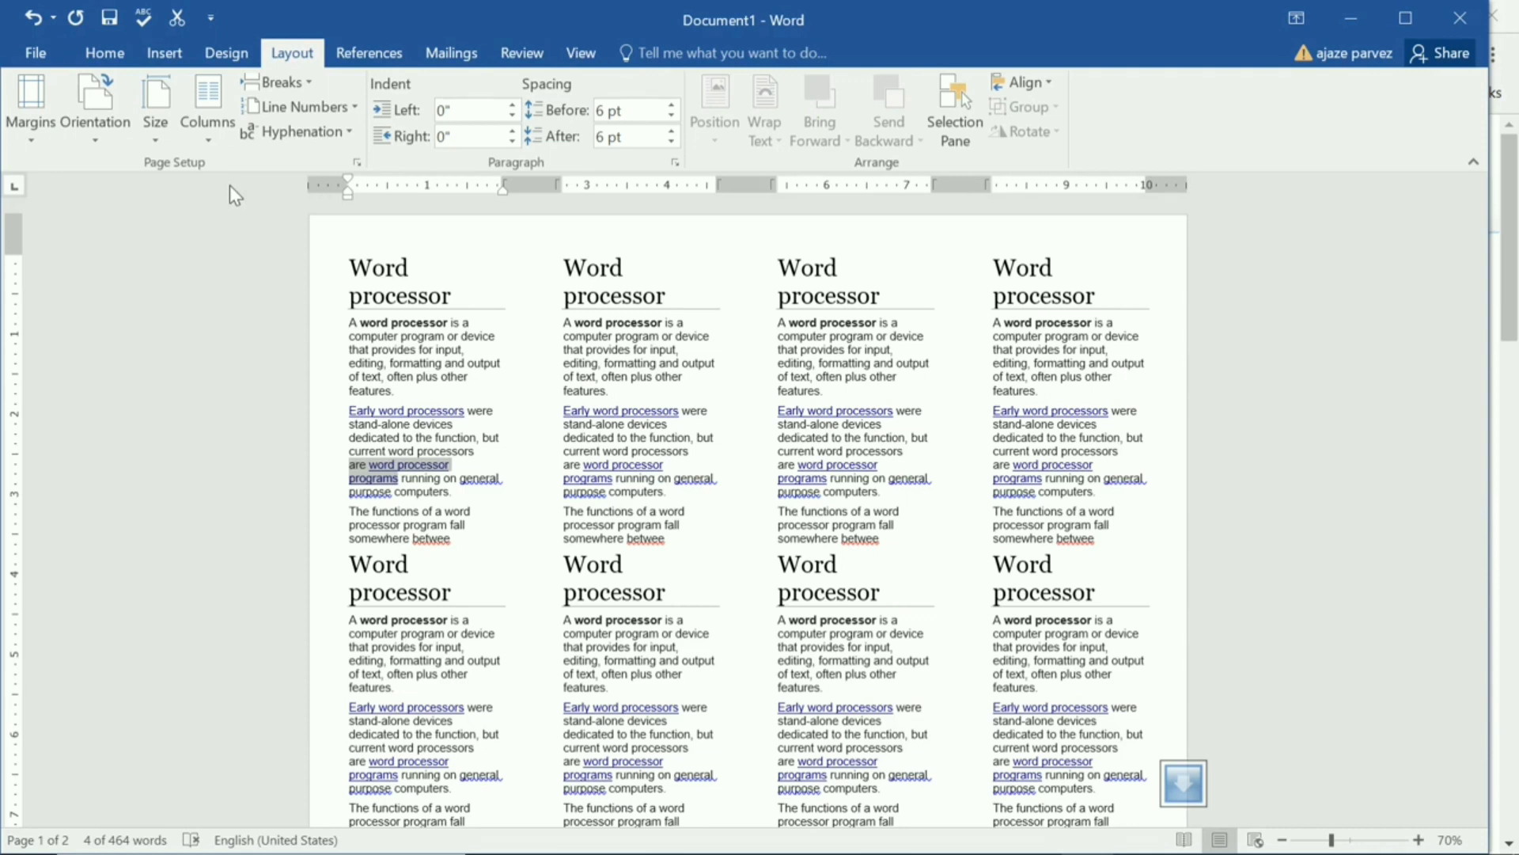
{"action": "left_click", "coordinate": [444, 592]}
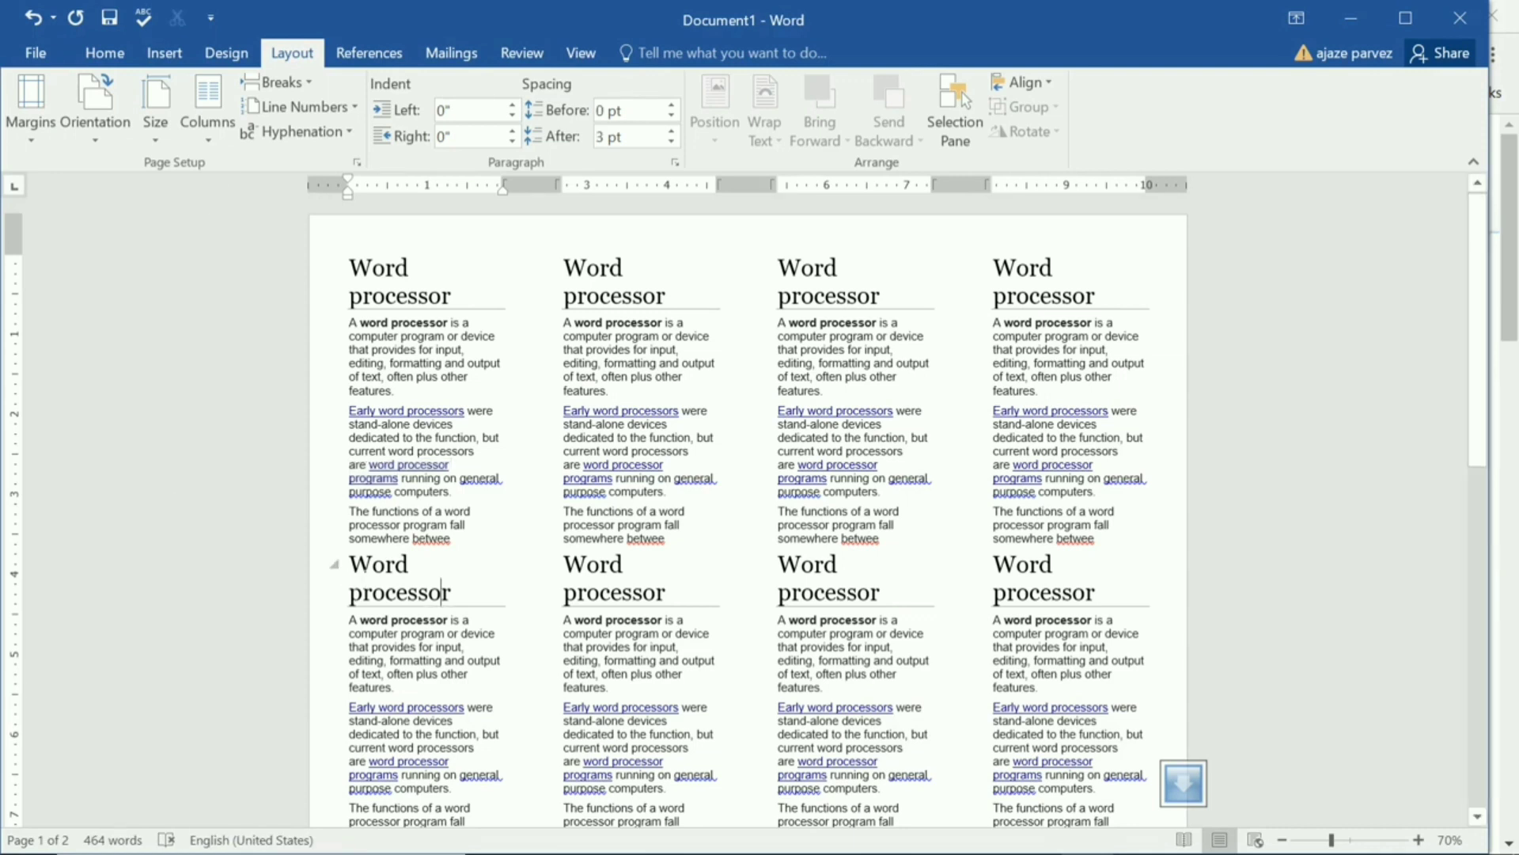
{"action": "left_click", "coordinate": [277, 81]}
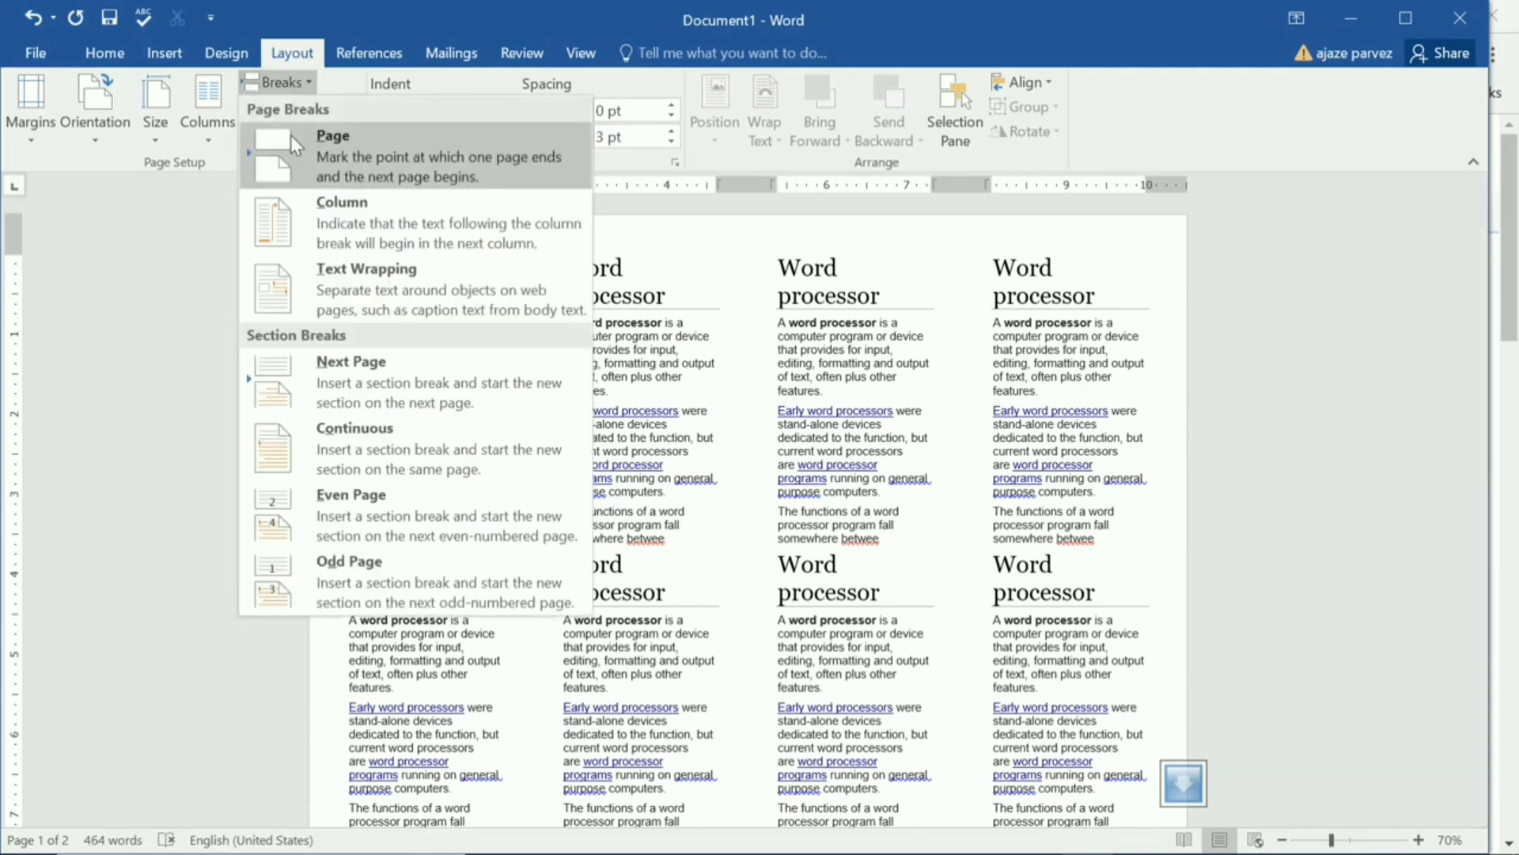
{"action": "left_click", "coordinate": [374, 164]}
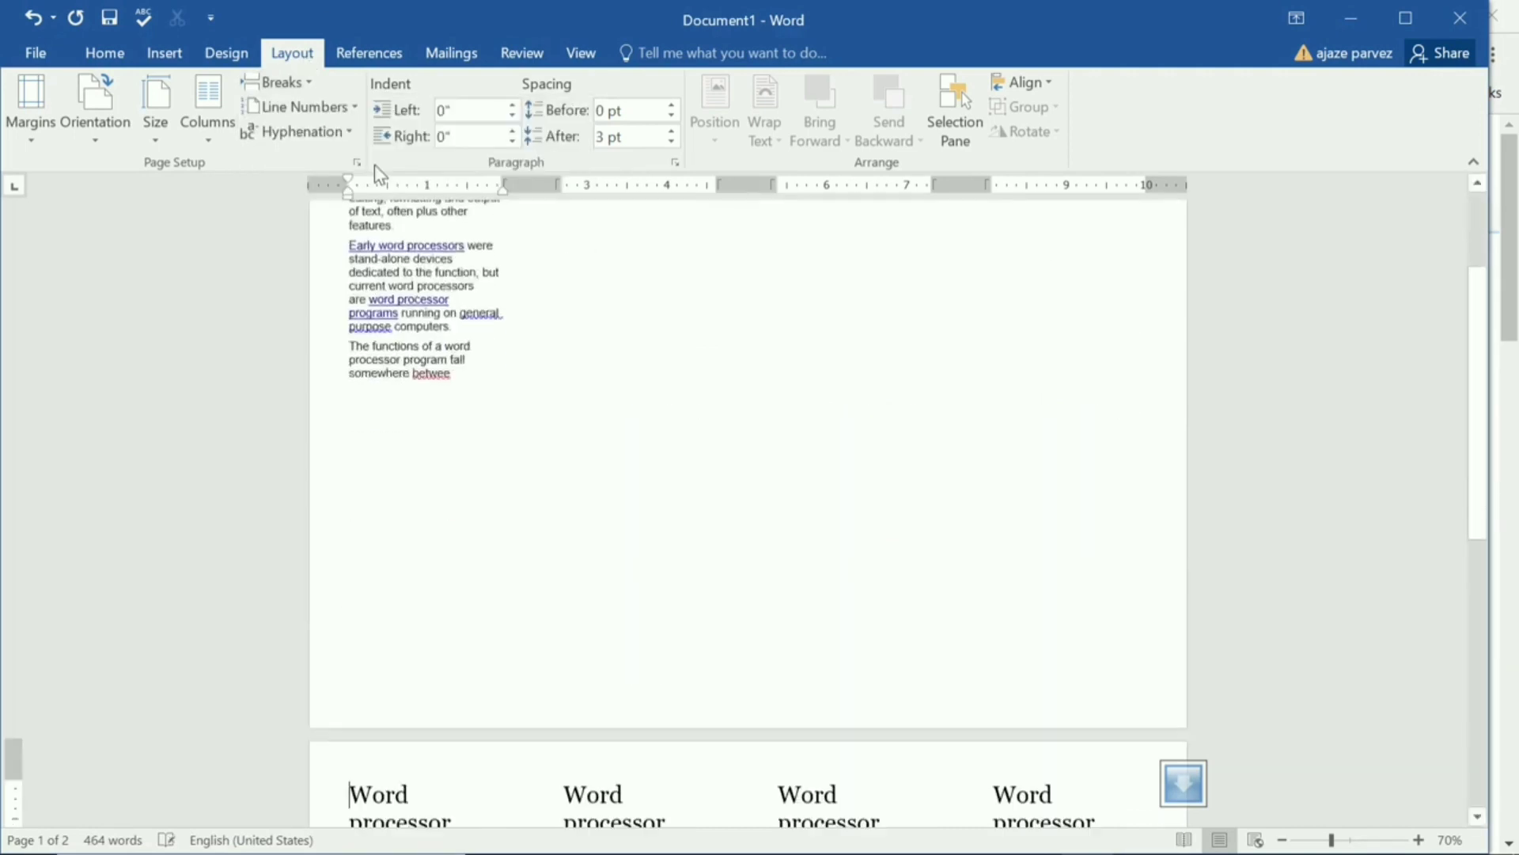
Insert a column break before the first heading on page 2
{"action": "left_click", "coordinate": [277, 82]}
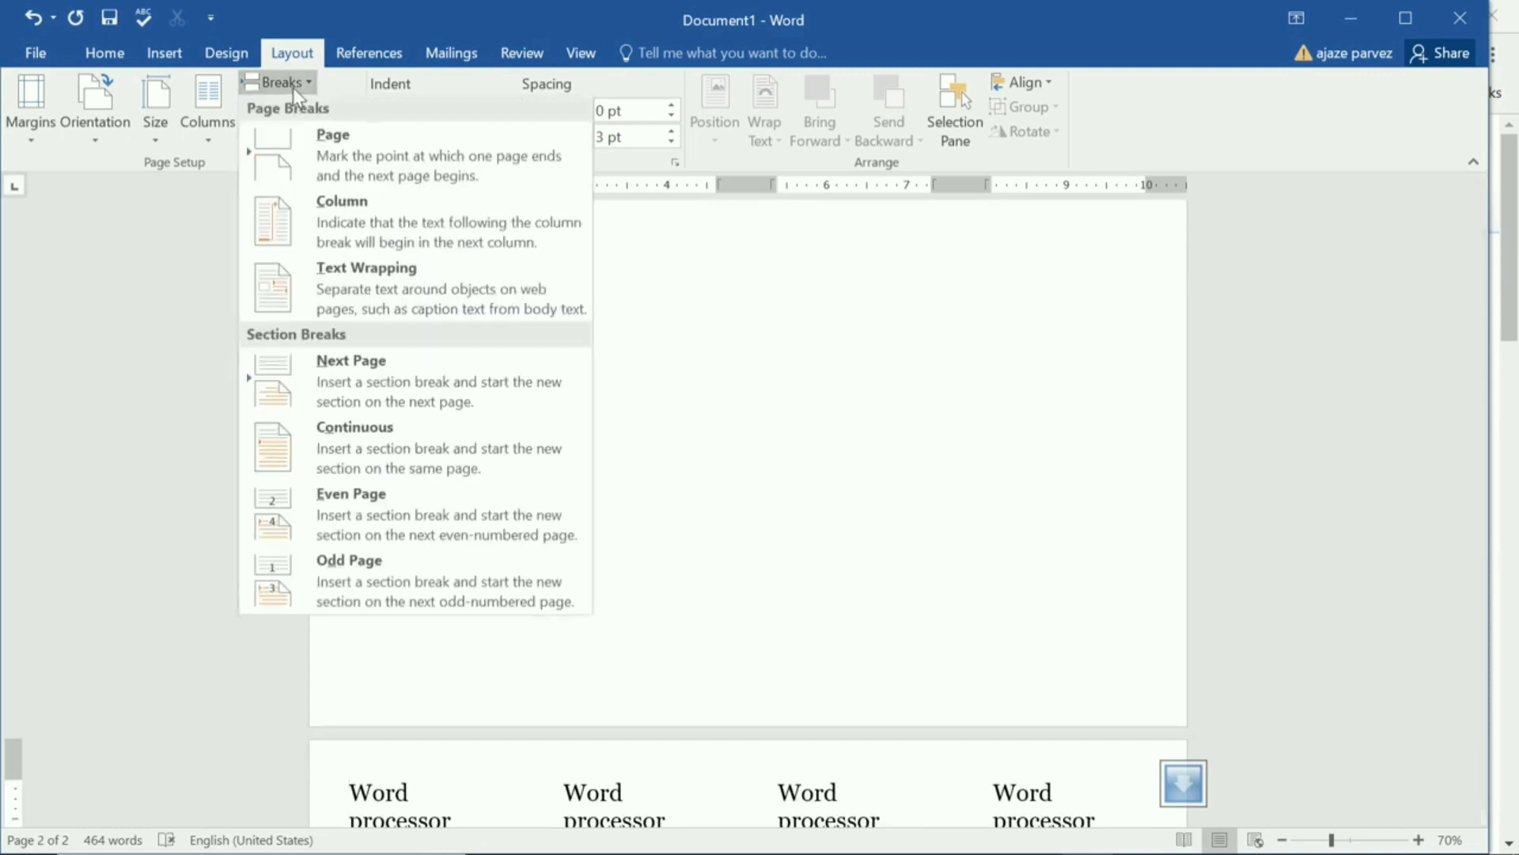
{"action": "left_click", "coordinate": [372, 226]}
{"action": "scroll", "coordinate": [715, 419], "scroll_direction": "down", "scroll_amount": 2}
{"action": "scroll", "coordinate": [716, 418], "scroll_direction": "down", "scroll_amount": 3}
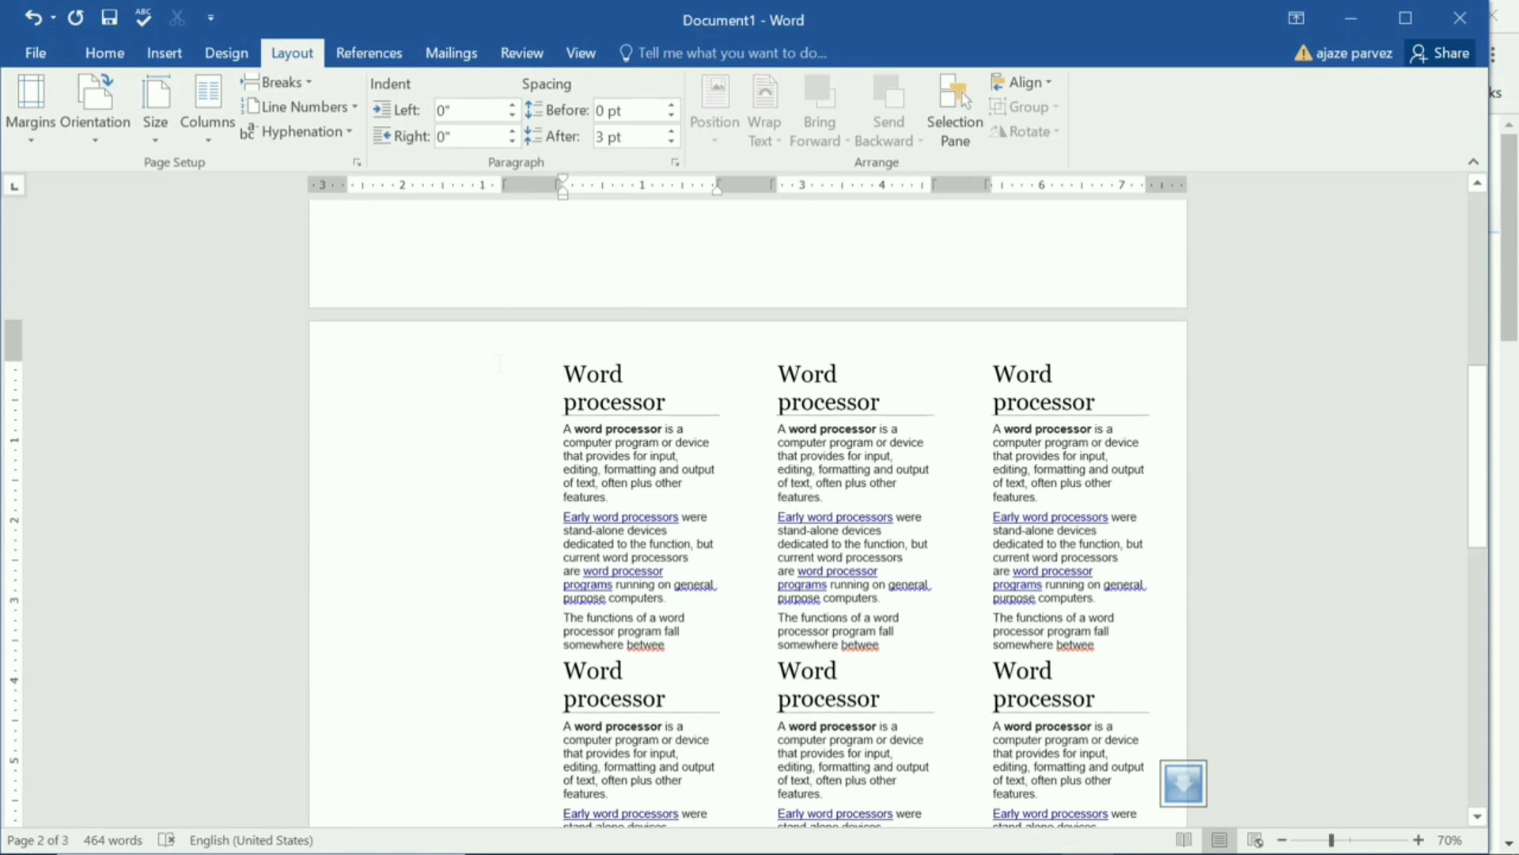
Insert a Next Page section break before the heading at the start of page 2's second column
{"action": "left_click", "coordinate": [279, 83]}
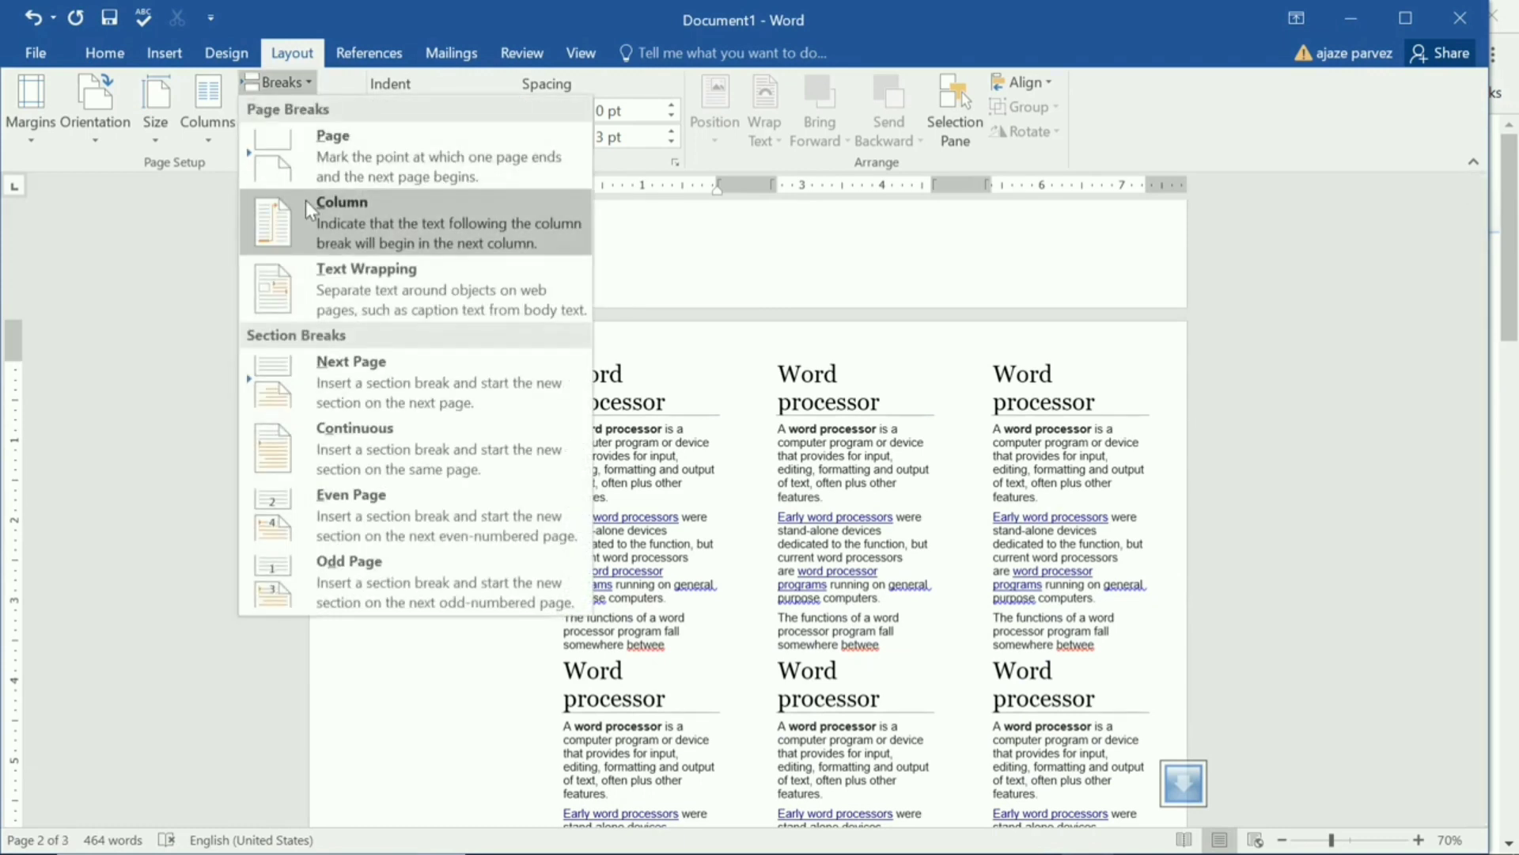
{"action": "left_click", "coordinate": [384, 384]}
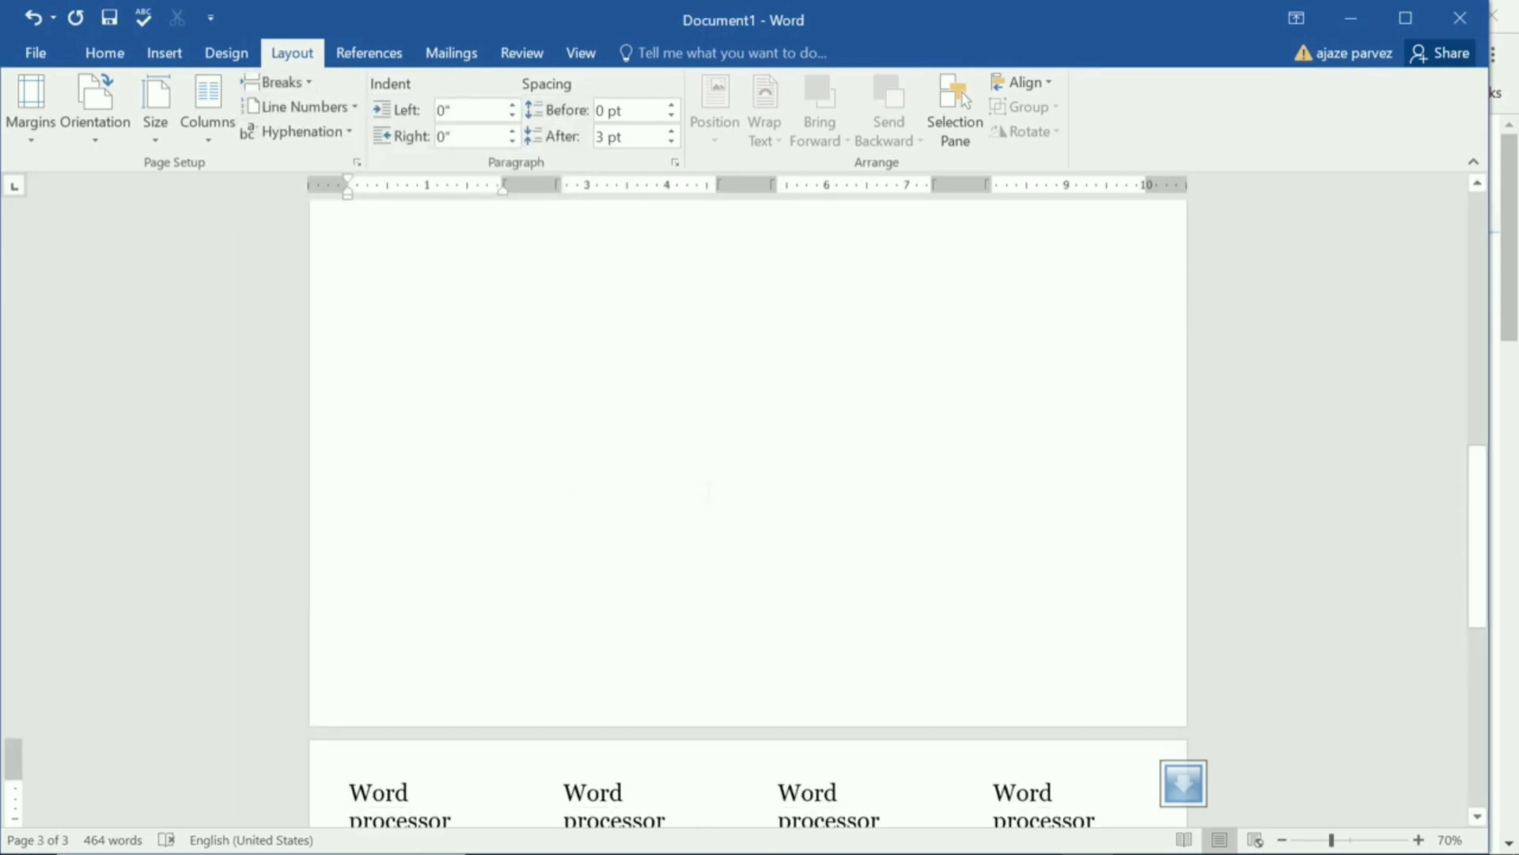
{"action": "scroll", "coordinate": [708, 490], "scroll_direction": "down", "scroll_amount": 3}
Examine how the text is distributed over the three pages, selecting the text blocks on the last and first pages
{"action": "left_click", "coordinate": [685, 453]}
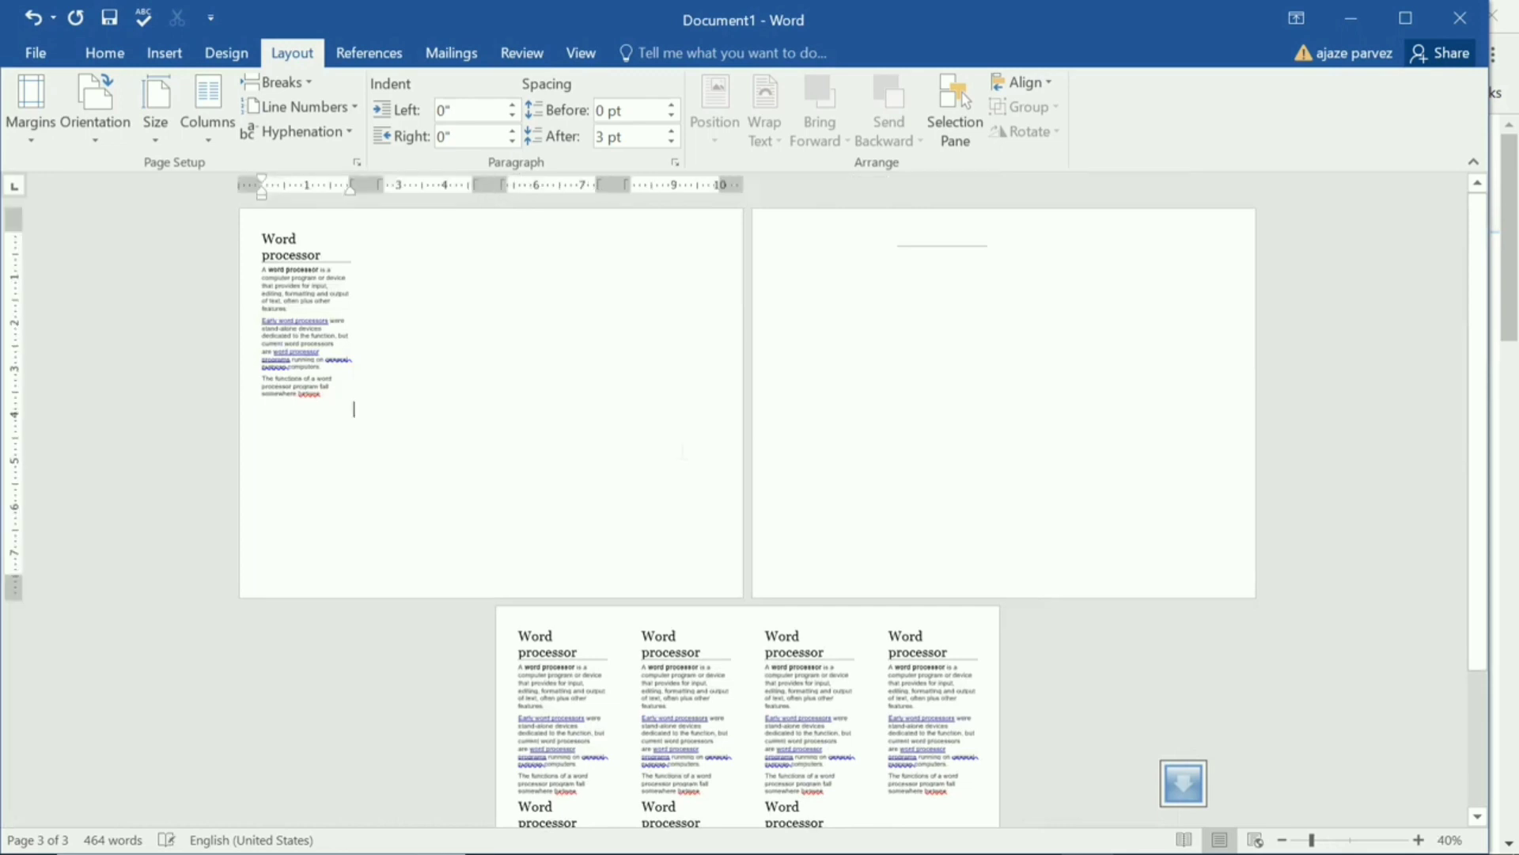
{"action": "left_click", "coordinate": [983, 417]}
{"action": "scroll", "coordinate": [856, 576], "scroll_direction": "down", "scroll_amount": 1}
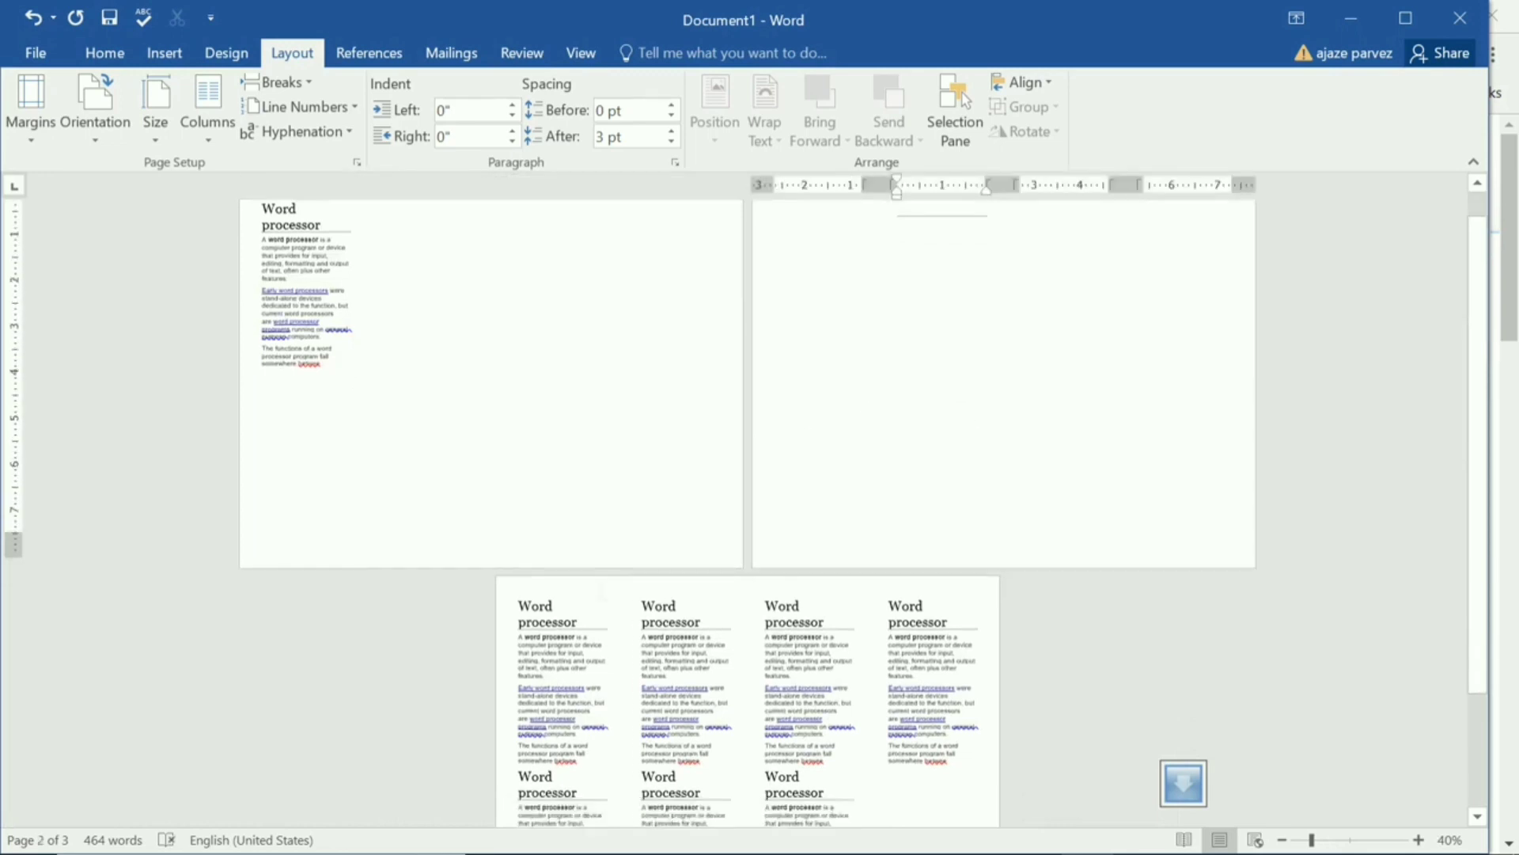
{"action": "left_click_drag", "start_coordinate": [520, 592], "coordinate": [941, 758]}
{"action": "scroll", "coordinate": [867, 753], "scroll_direction": "up", "scroll_amount": 2}
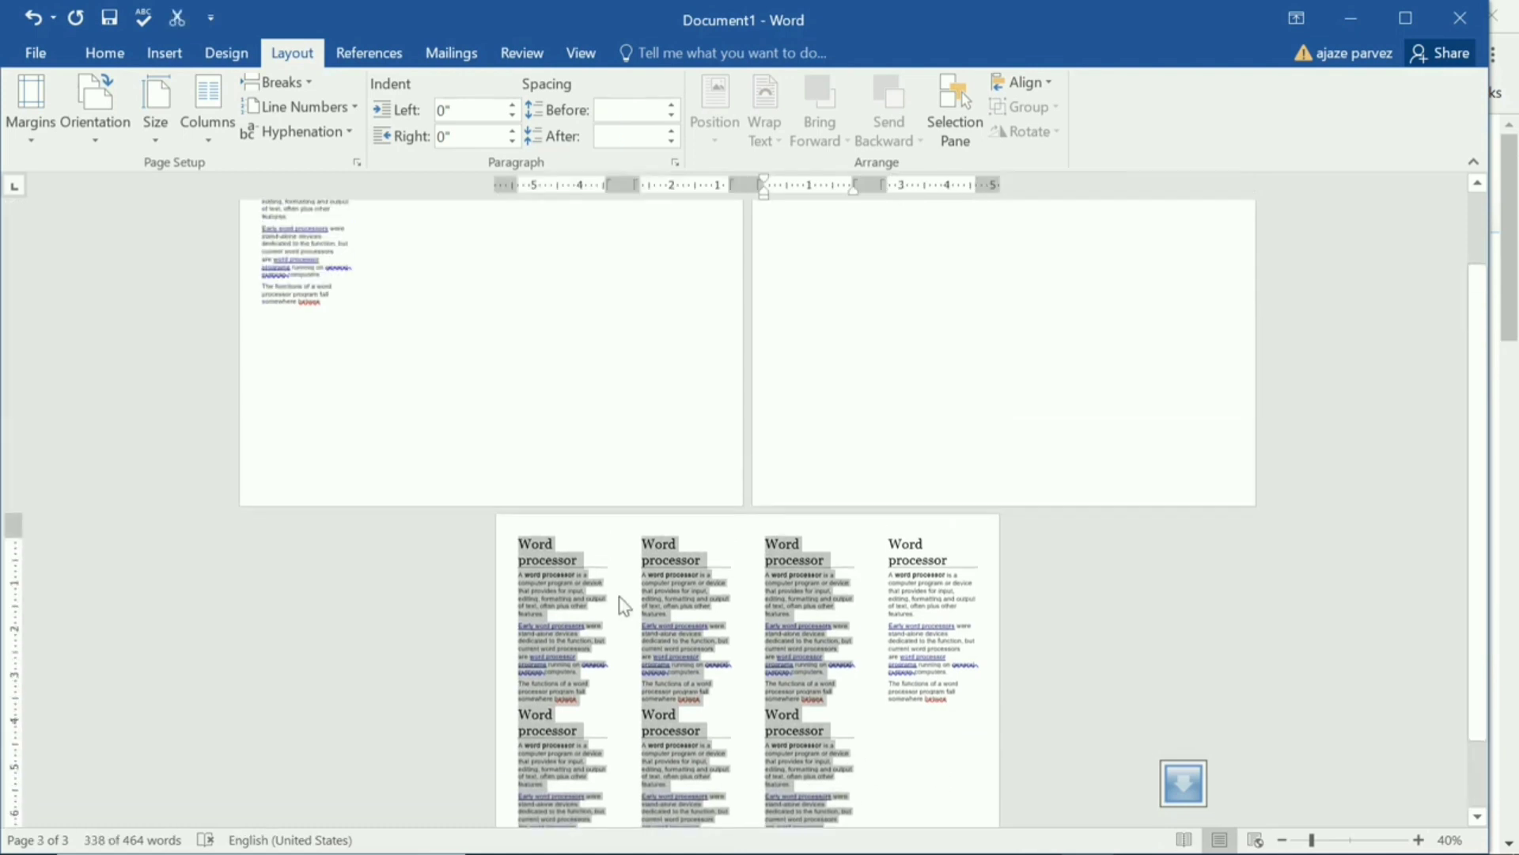
{"action": "left_click", "coordinate": [353, 319]}
{"action": "left_click_drag", "start_coordinate": [353, 319], "coordinate": [247, 231]}
{"action": "scroll", "coordinate": [359, 434], "scroll_direction": "down", "scroll_amount": 1}
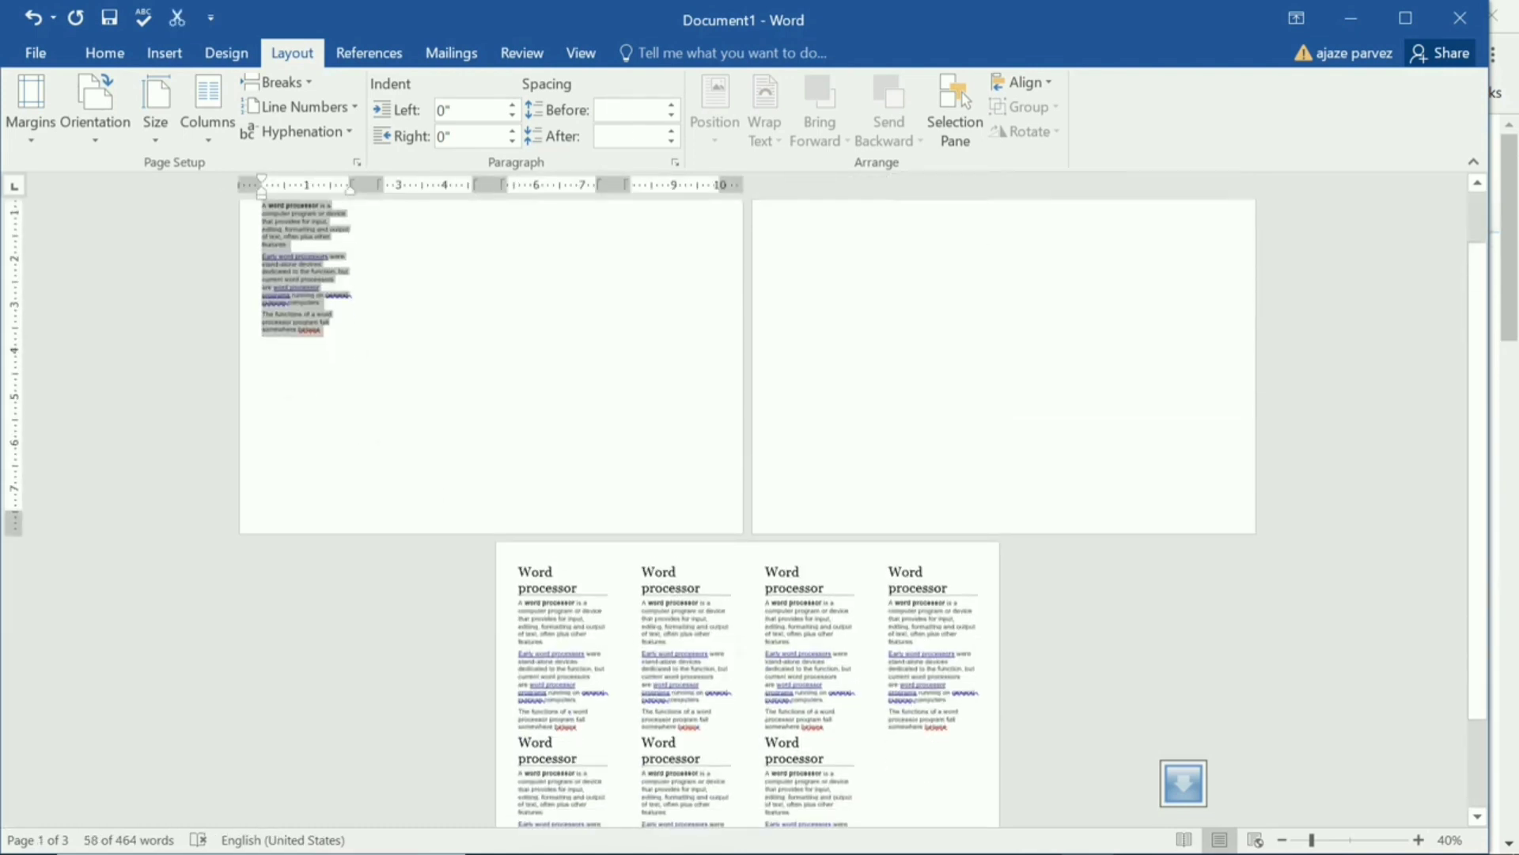
Insert a Next Page section break before the heading at the top of page 3's third column
{"action": "left_click", "coordinate": [765, 572]}
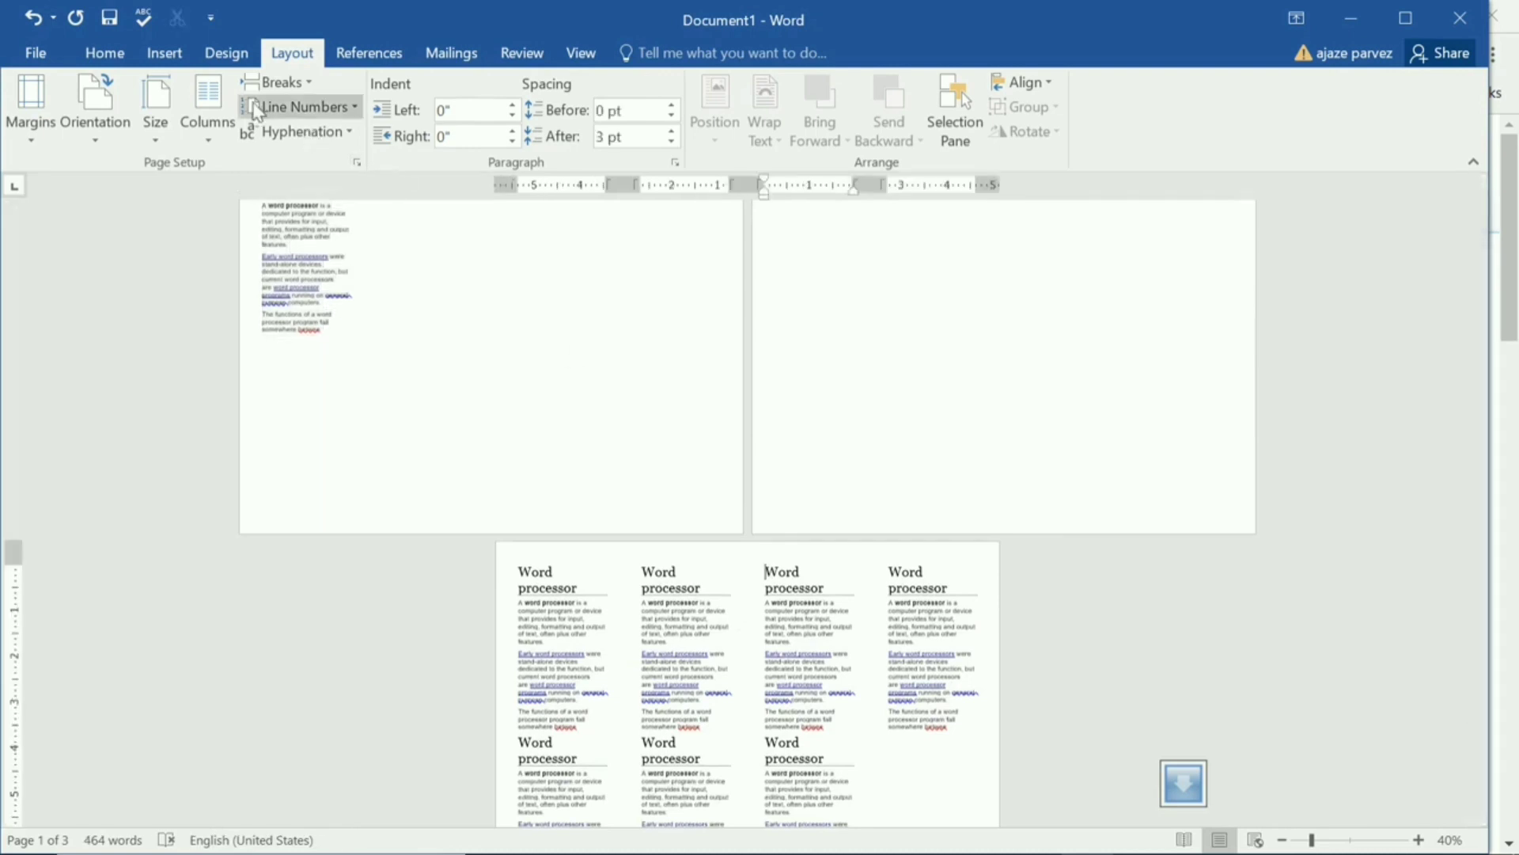
{"action": "left_click", "coordinate": [273, 82]}
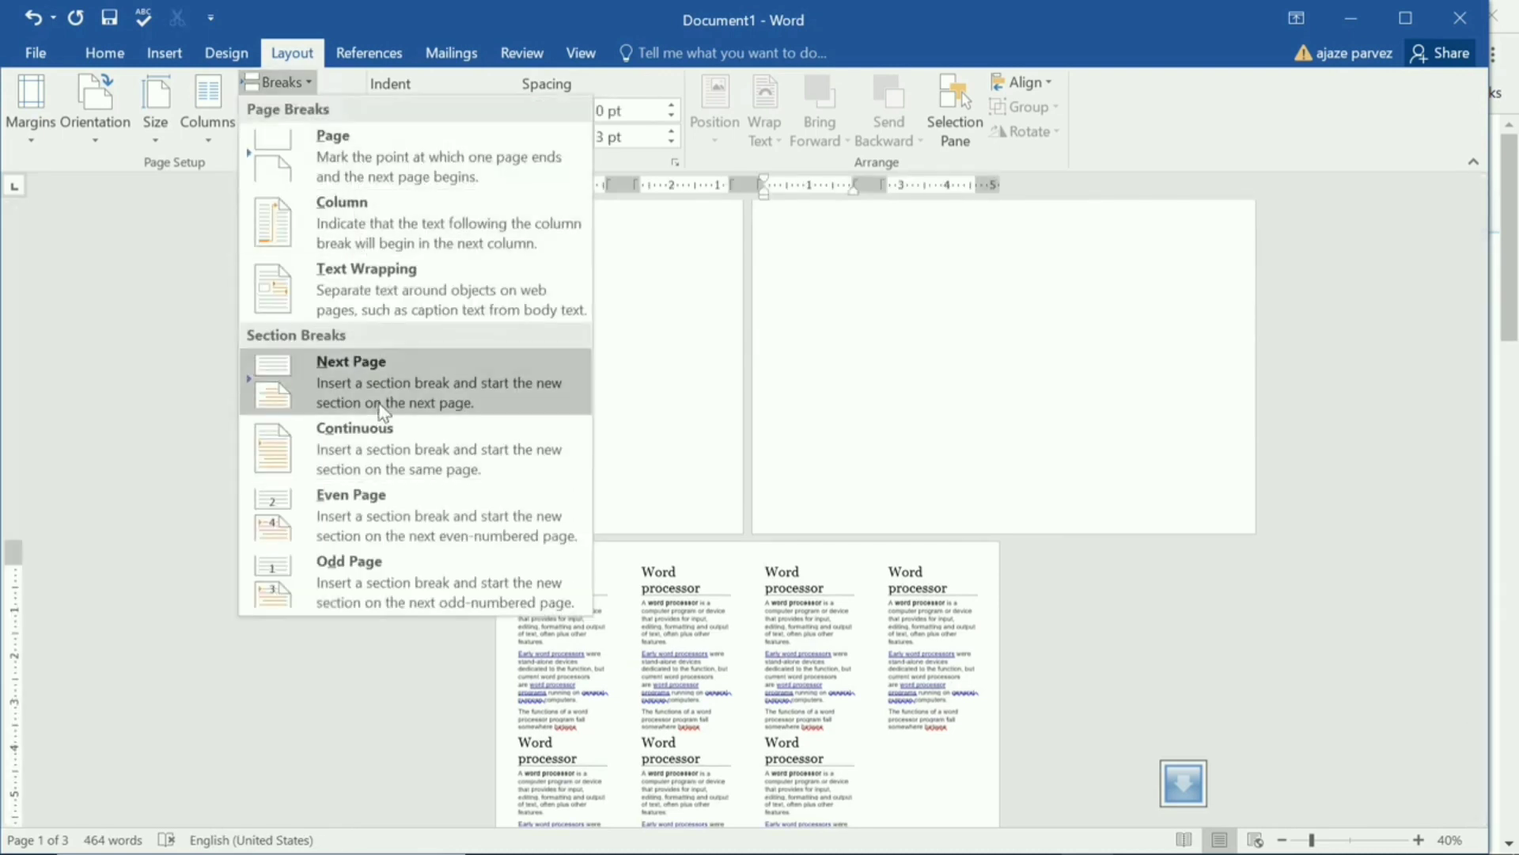
{"action": "left_click", "coordinate": [372, 380]}
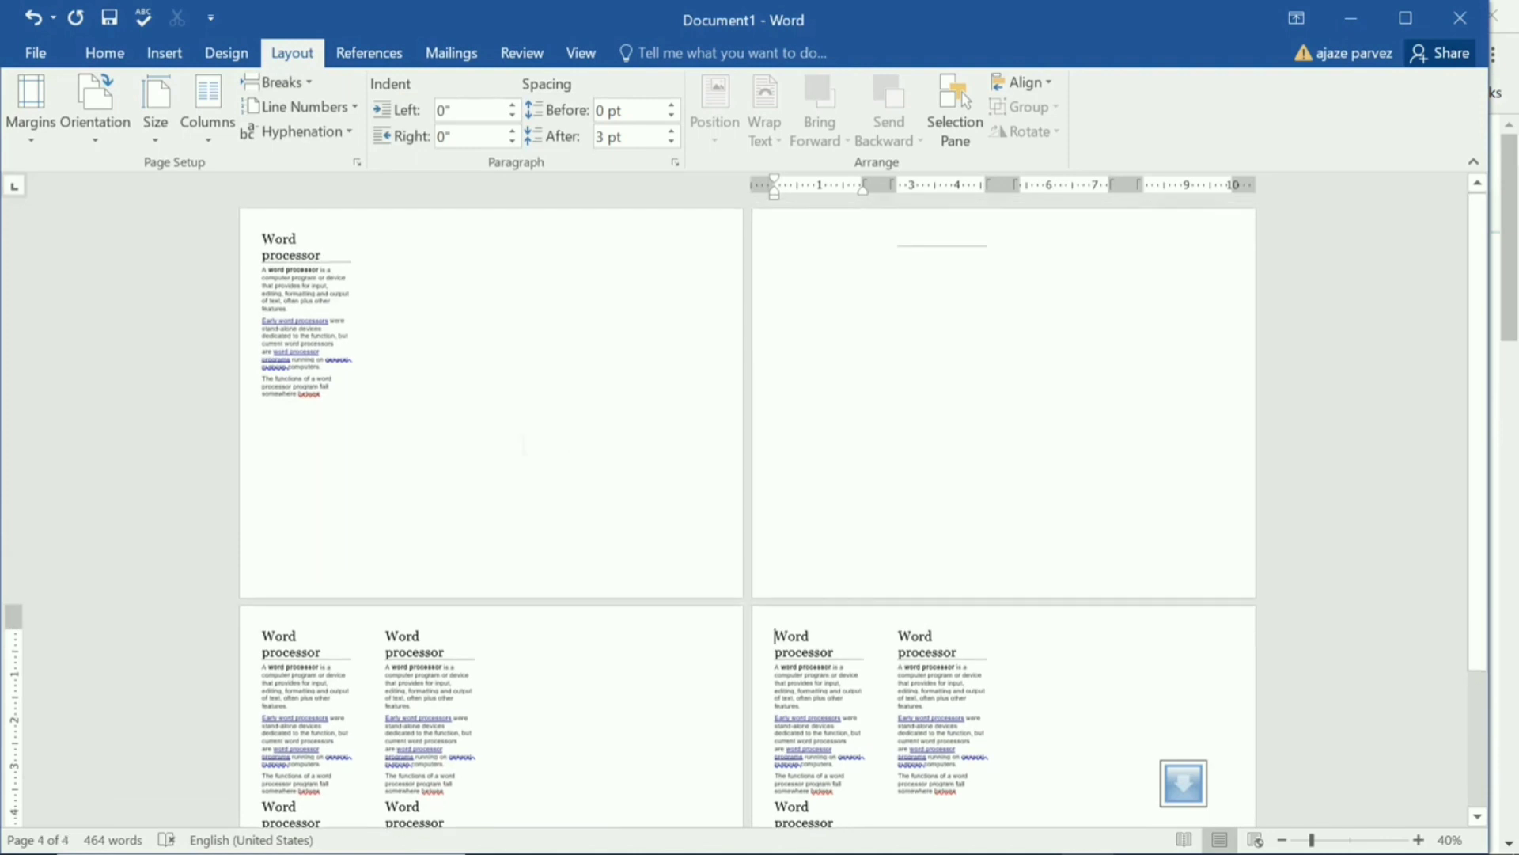
Show the paragraph and formatting marks, and examine the section, column and page breaks throughout the document
{"action": "left_click", "coordinate": [104, 52]}
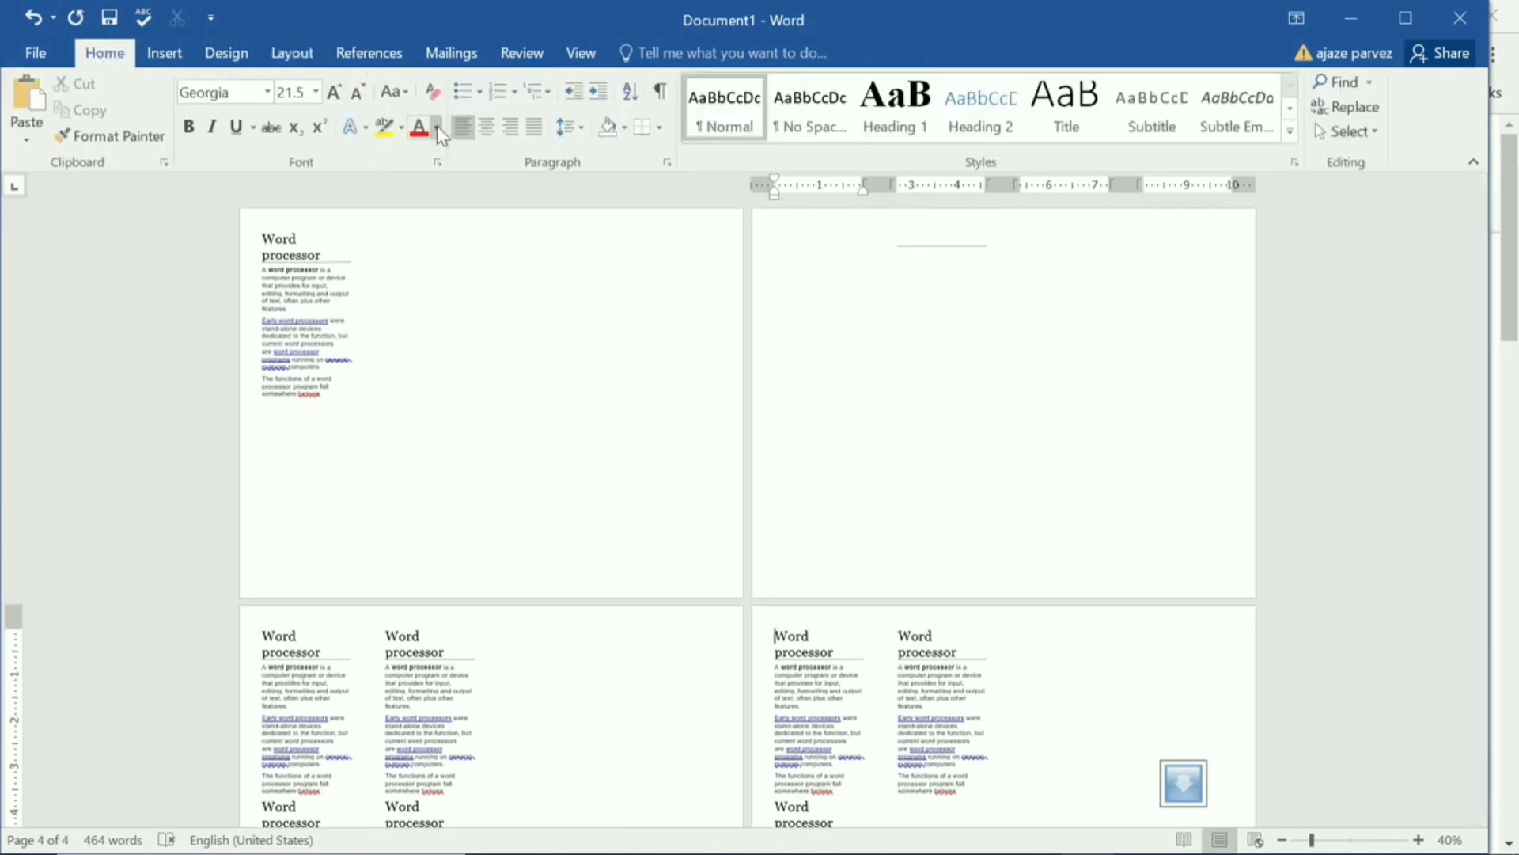
{"action": "left_click", "coordinate": [659, 92]}
{"action": "scroll", "coordinate": [759, 506], "scroll_direction": "up", "scroll_amount": 5, "text": "ctrl"}
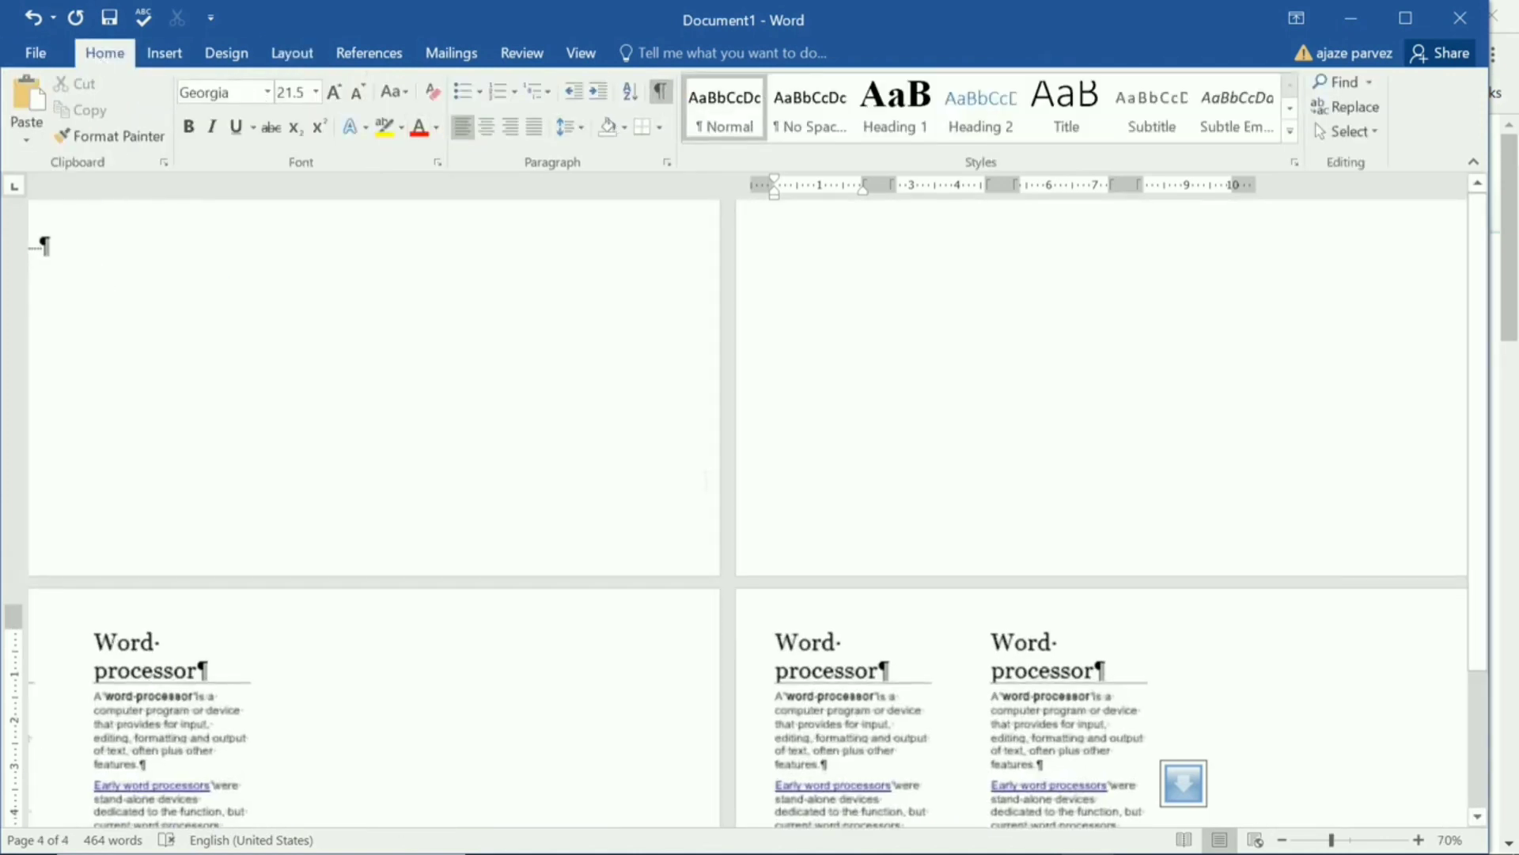
{"action": "scroll", "coordinate": [707, 479], "scroll_direction": "up", "scroll_amount": 6}
{"action": "scroll", "coordinate": [708, 507], "scroll_direction": "down", "scroll_amount": 1}
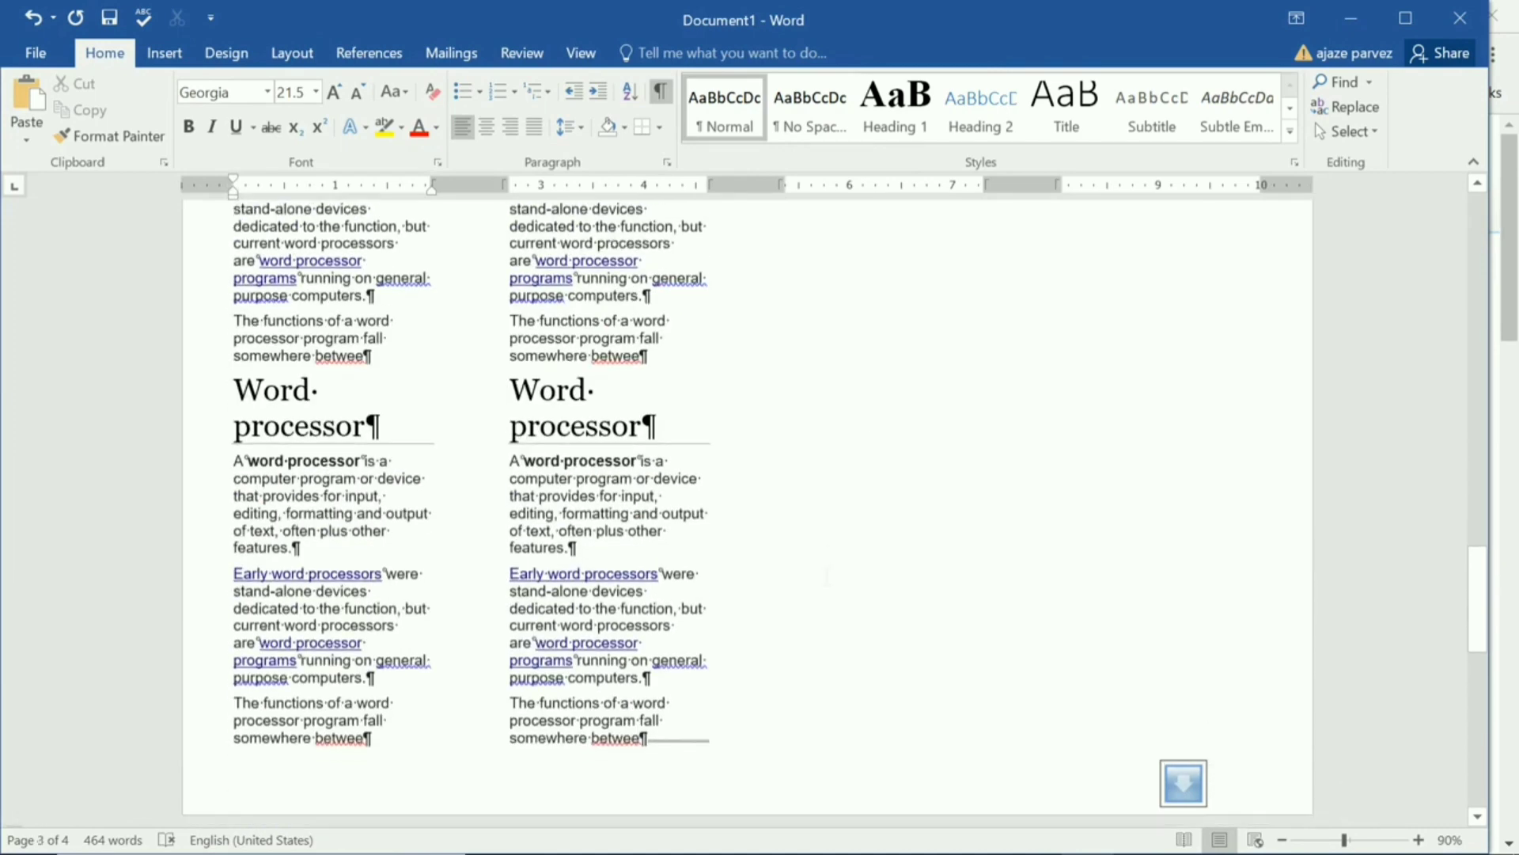
{"action": "left_click", "coordinate": [697, 734]}
{"action": "scroll", "coordinate": [725, 702], "scroll_direction": "up", "scroll_amount": 15}
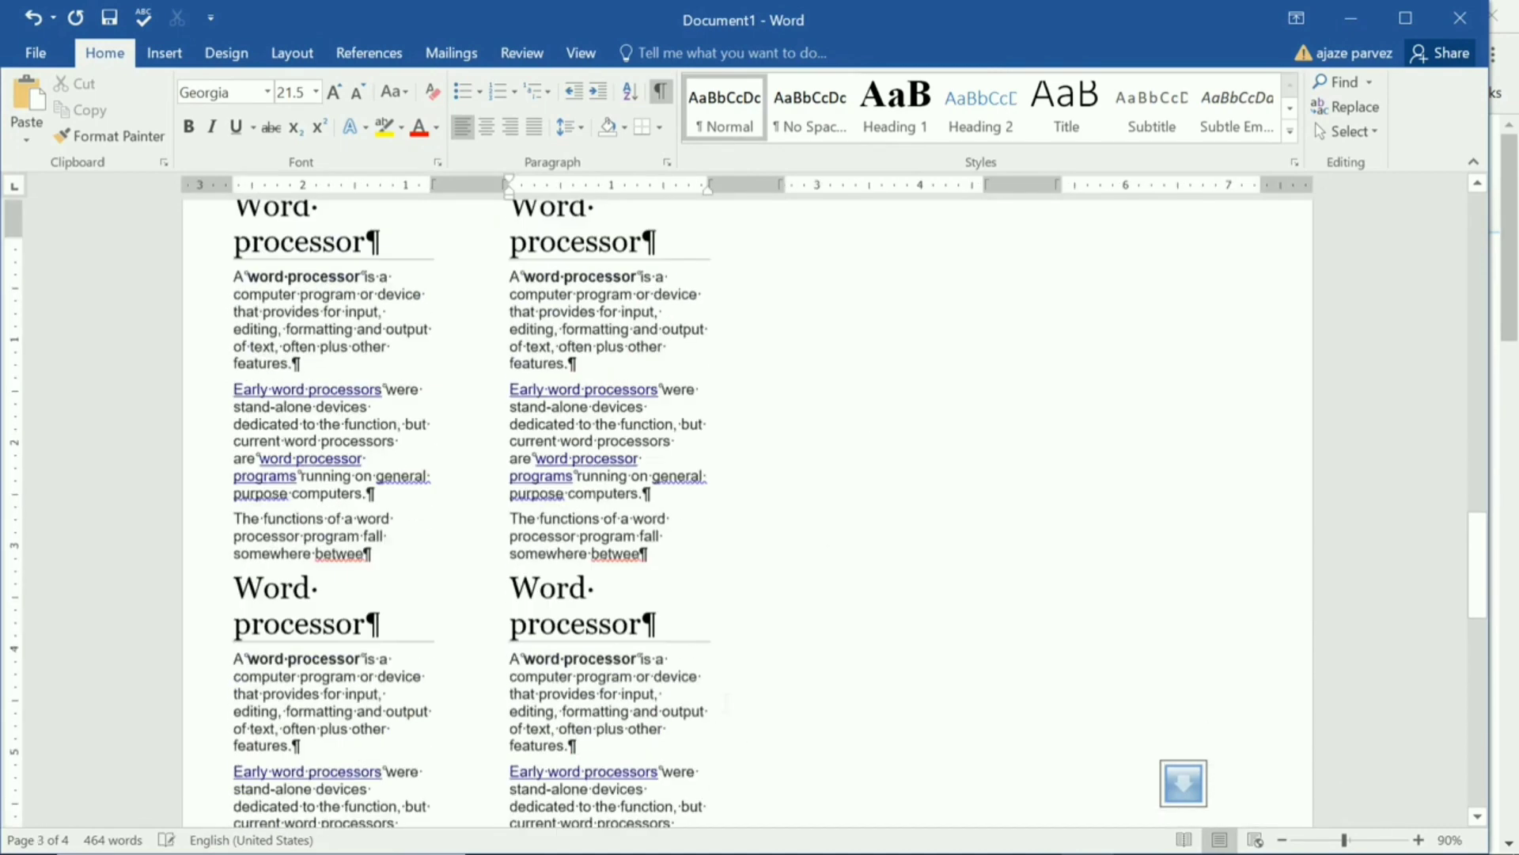
{"action": "scroll", "coordinate": [725, 703], "scroll_direction": "up", "scroll_amount": 2}
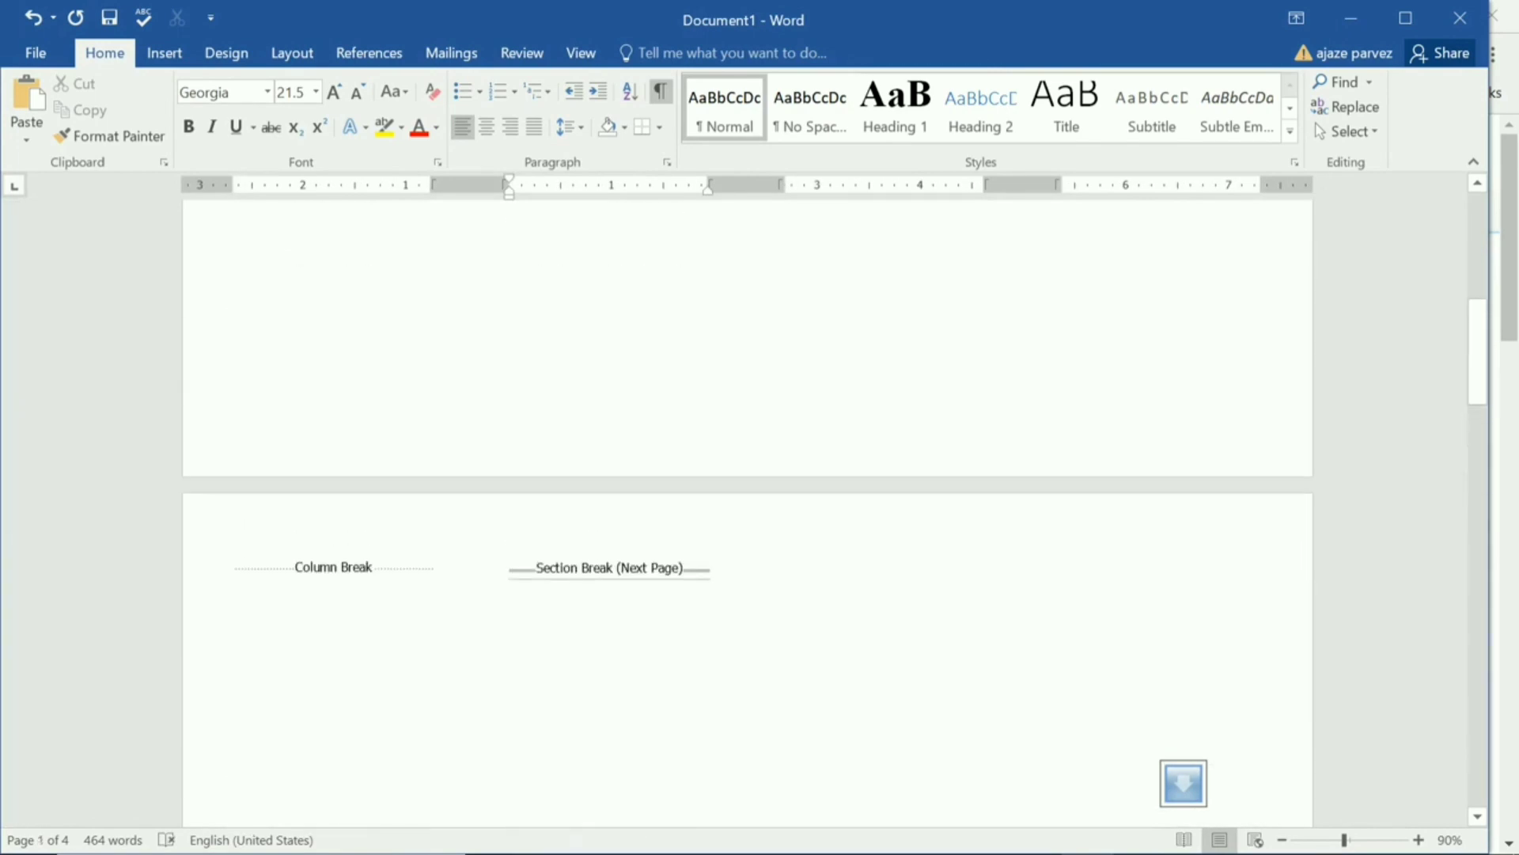
{"action": "scroll", "coordinate": [748, 507], "scroll_direction": "up", "scroll_amount": 5}
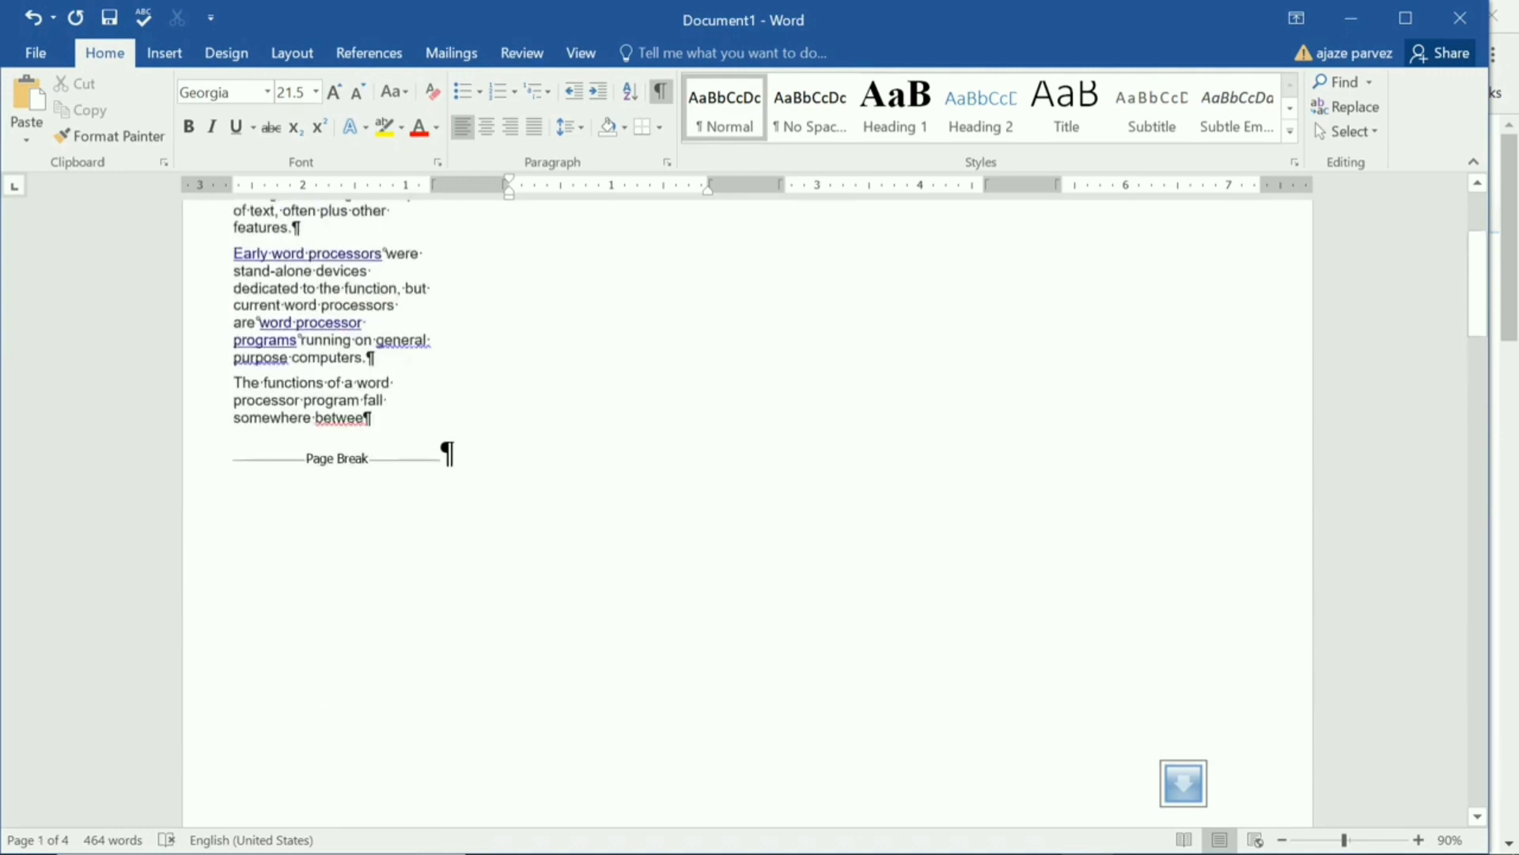
{"action": "scroll", "coordinate": [332, 333], "scroll_direction": "up", "scroll_amount": 1}
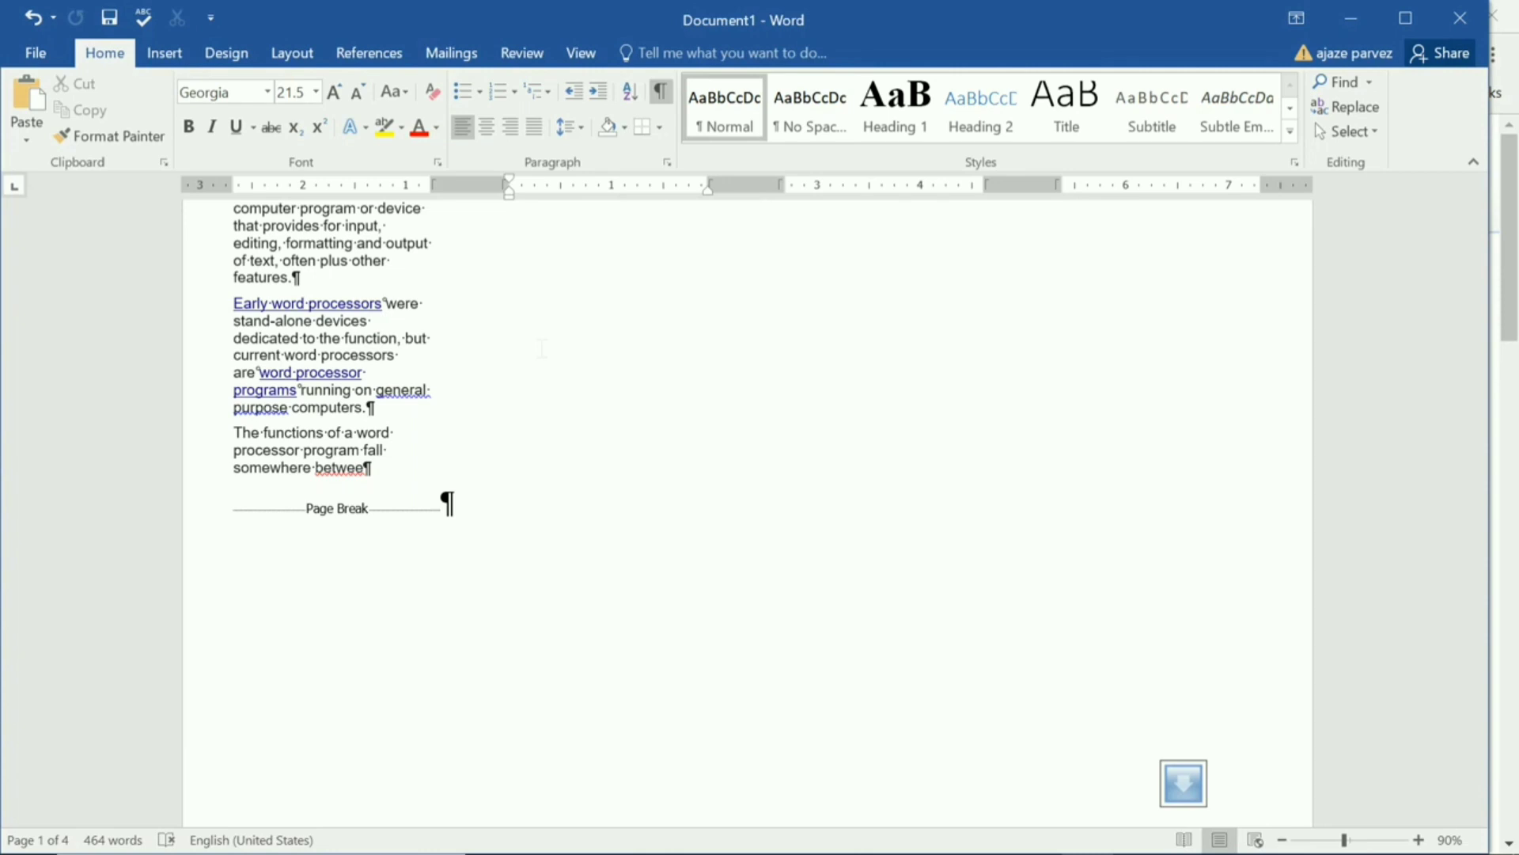
Copy page 1's heading and three paragraphs, delete the entire document content, and paste the copied text back as its only content
{"action": "scroll", "coordinate": [542, 348], "scroll_direction": "up", "scroll_amount": 3}
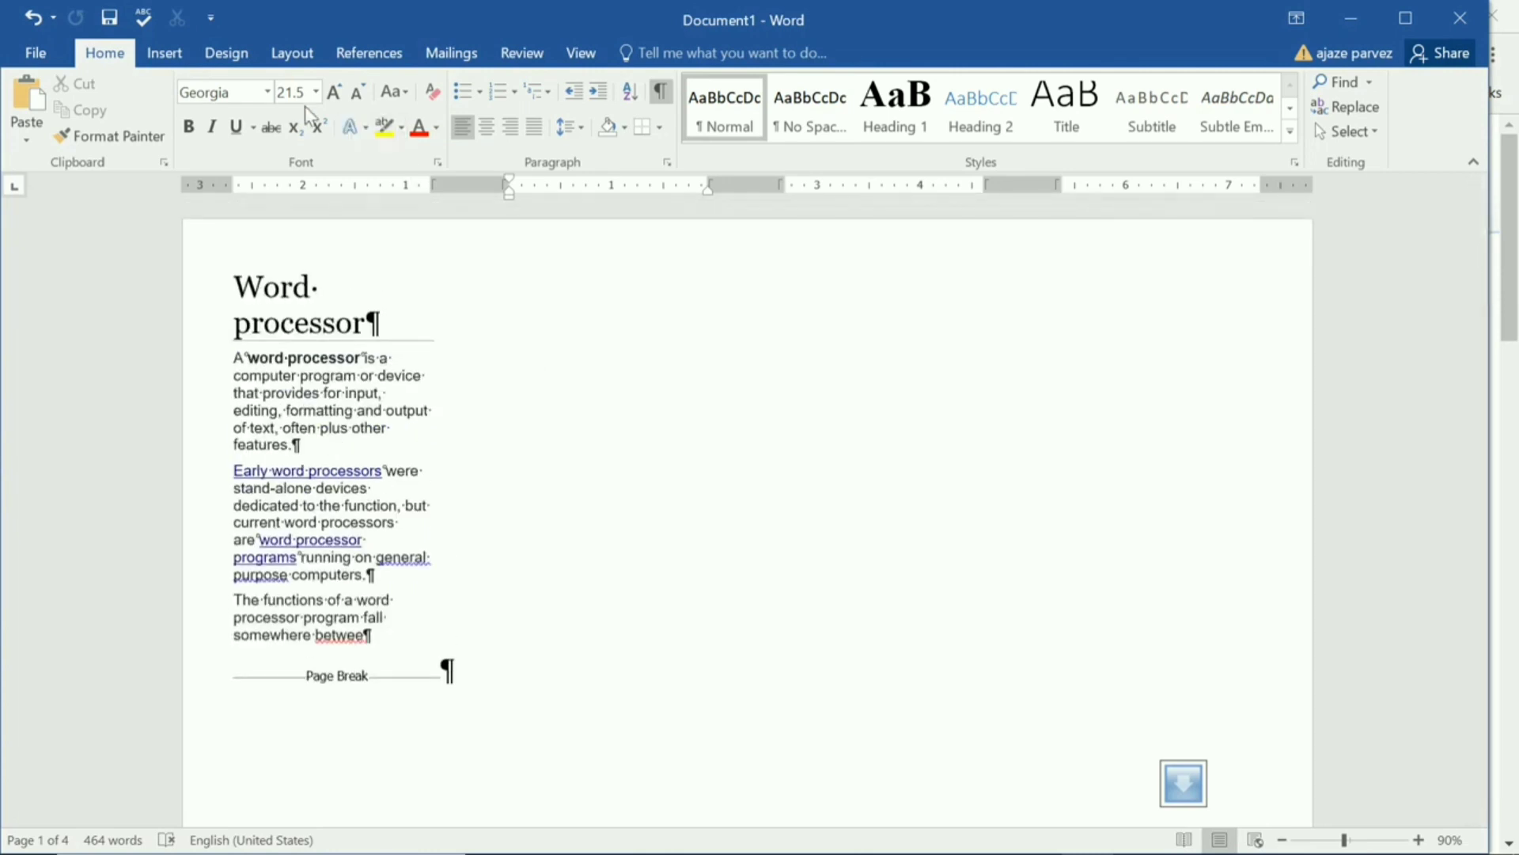
{"action": "left_click", "coordinate": [295, 54]}
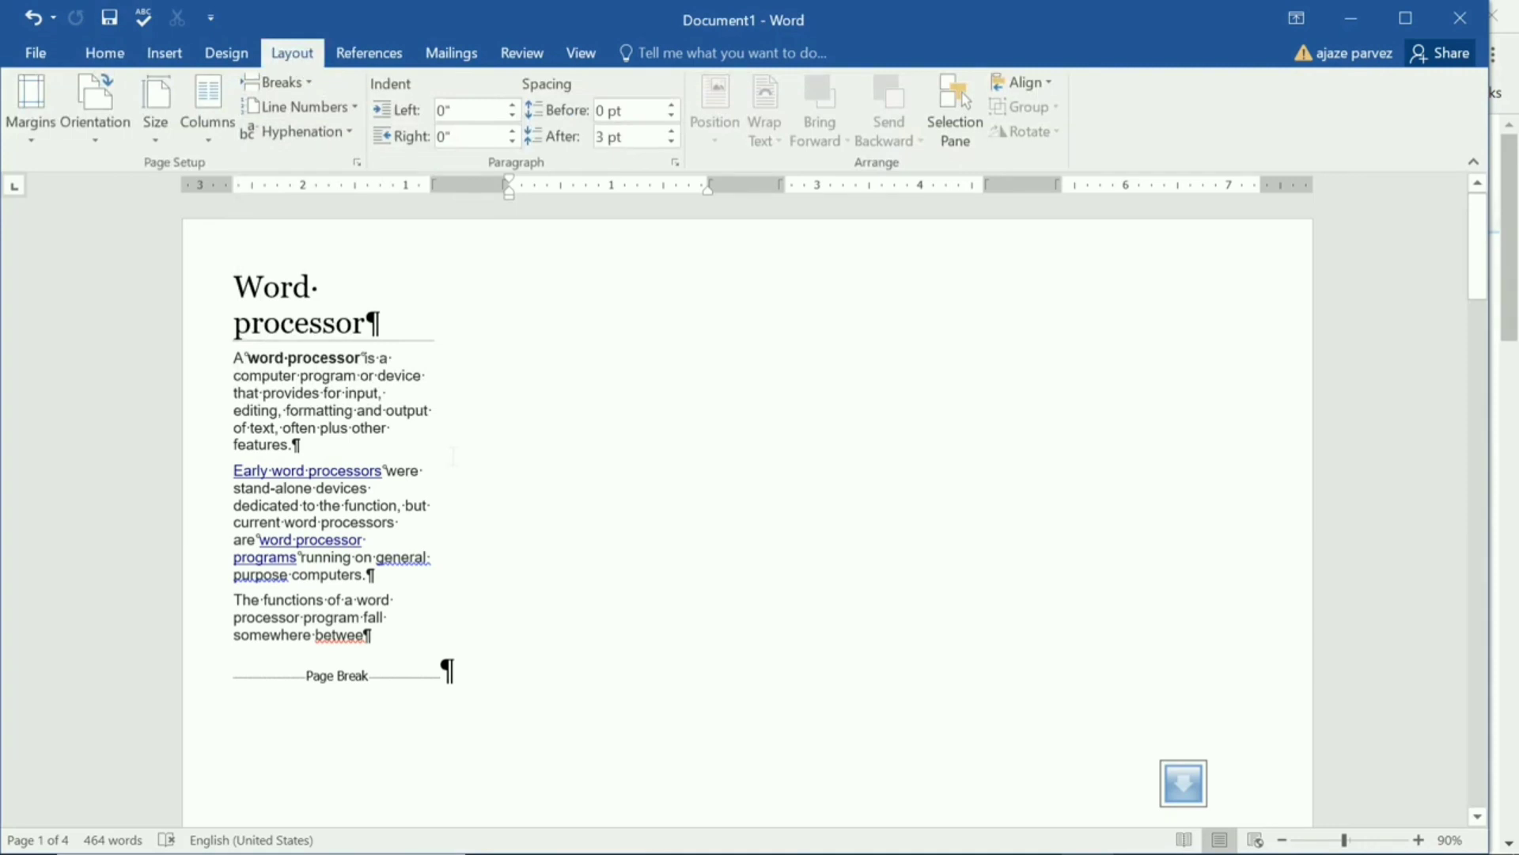
{"action": "key", "text": "ctrl+a"}
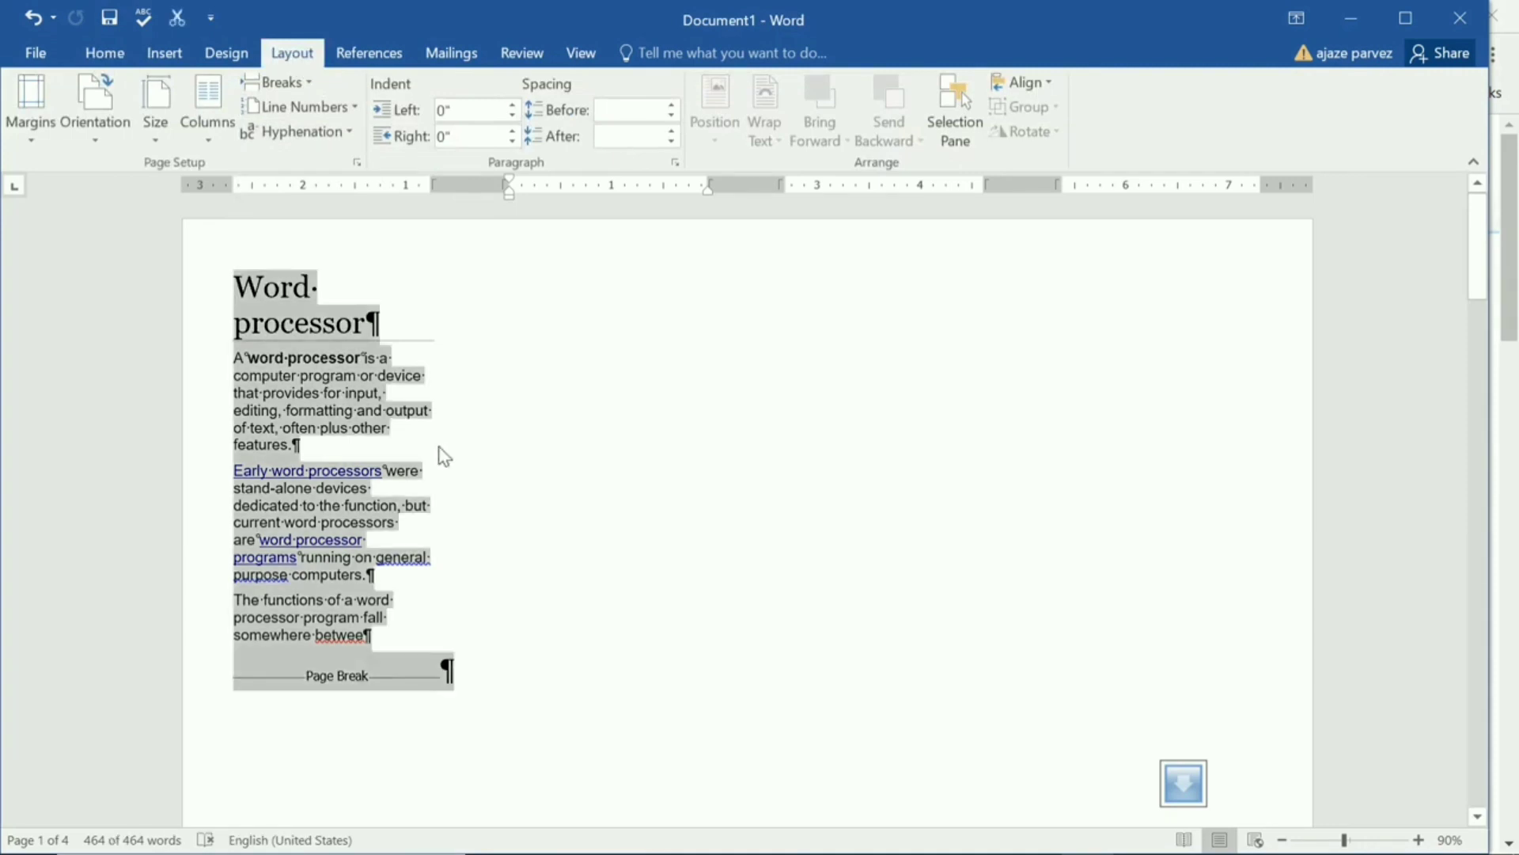
{"action": "left_click", "coordinate": [389, 489]}
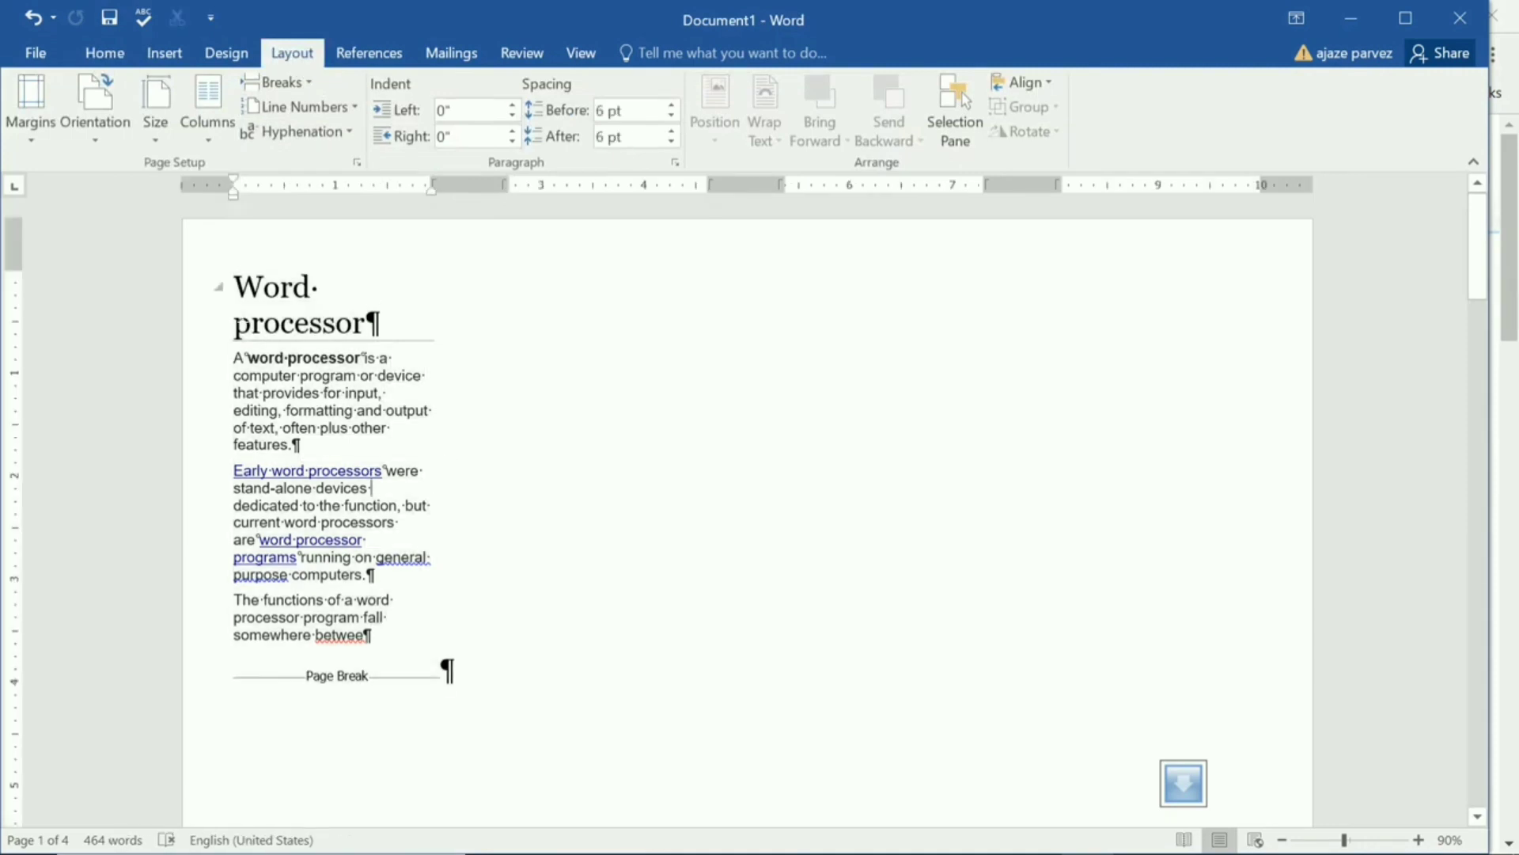
{"action": "left_click_drag", "start_coordinate": [235, 291], "coordinate": [331, 419]}
{"action": "left_click_drag", "start_coordinate": [295, 325], "coordinate": [448, 637]}
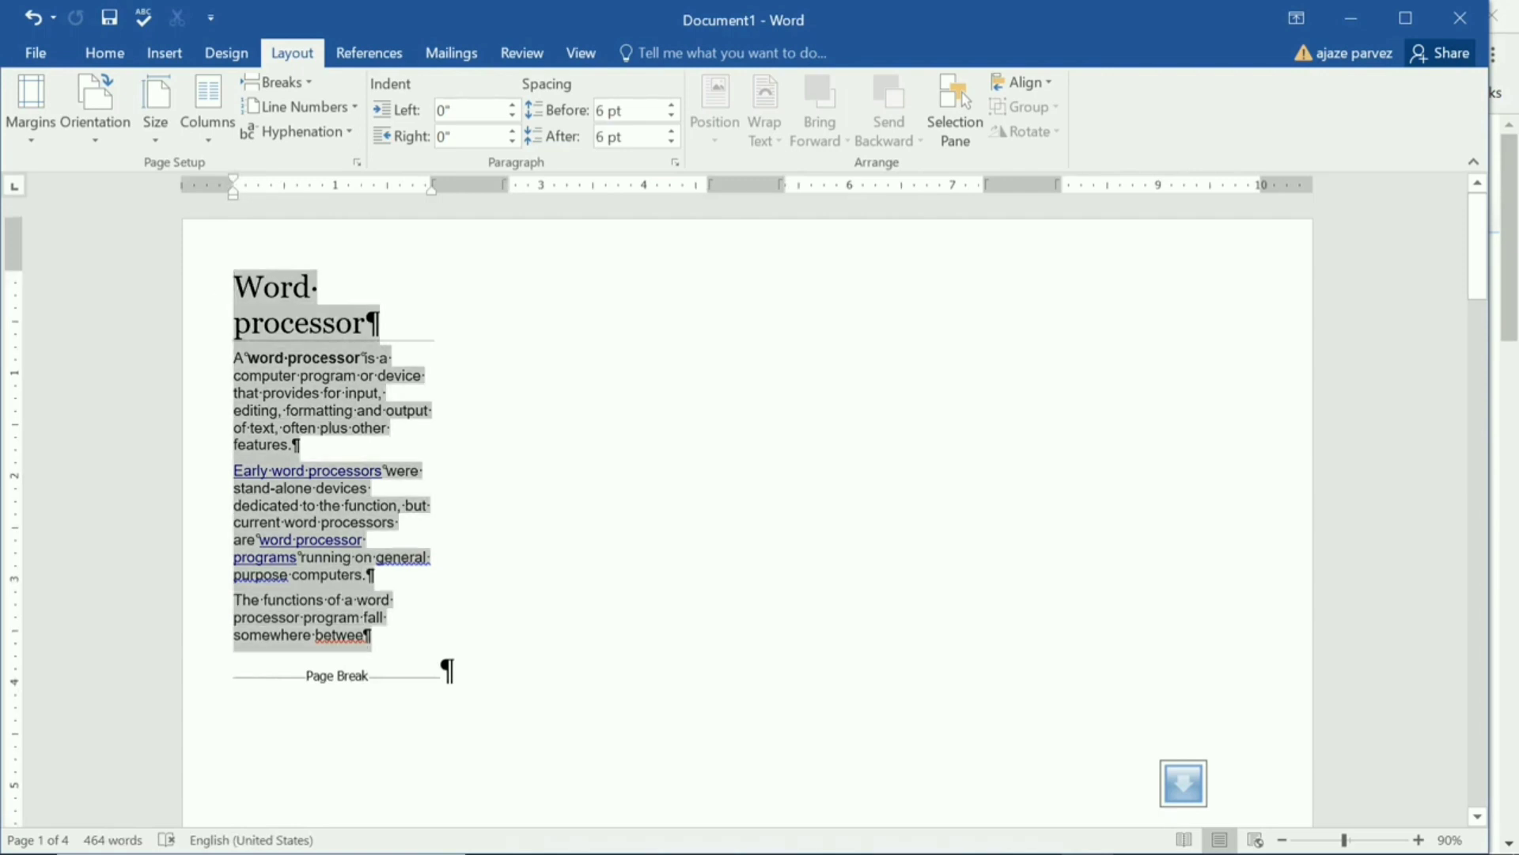
{"action": "left_click", "coordinate": [448, 625]}
{"action": "key", "text": "ctrl+a"}
{"action": "key", "text": "ctrl+c"}
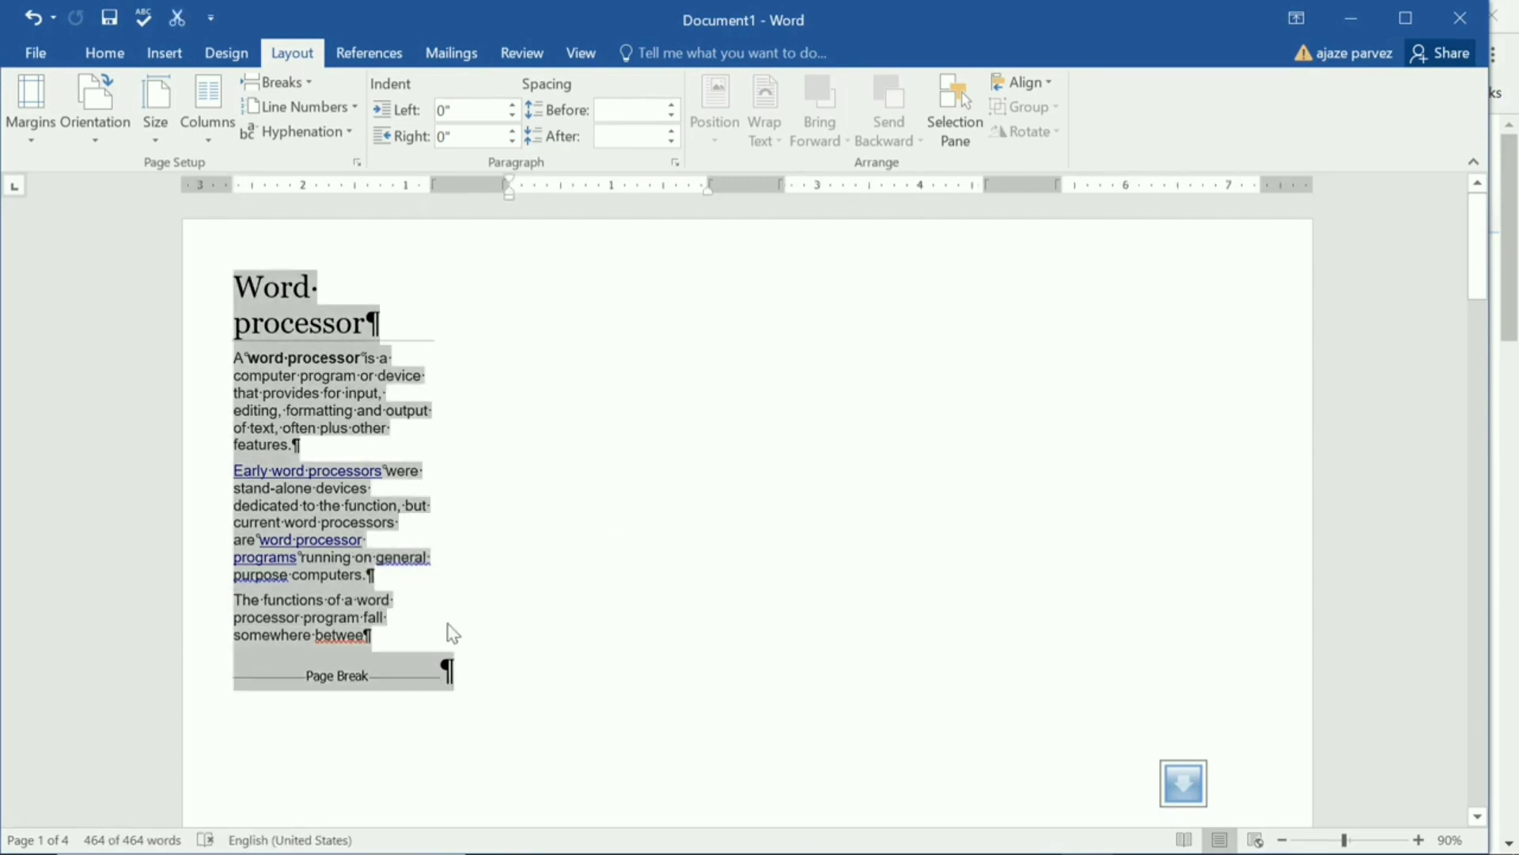
{"action": "key", "text": "Delete"}
{"action": "key", "text": "ctrl+v"}
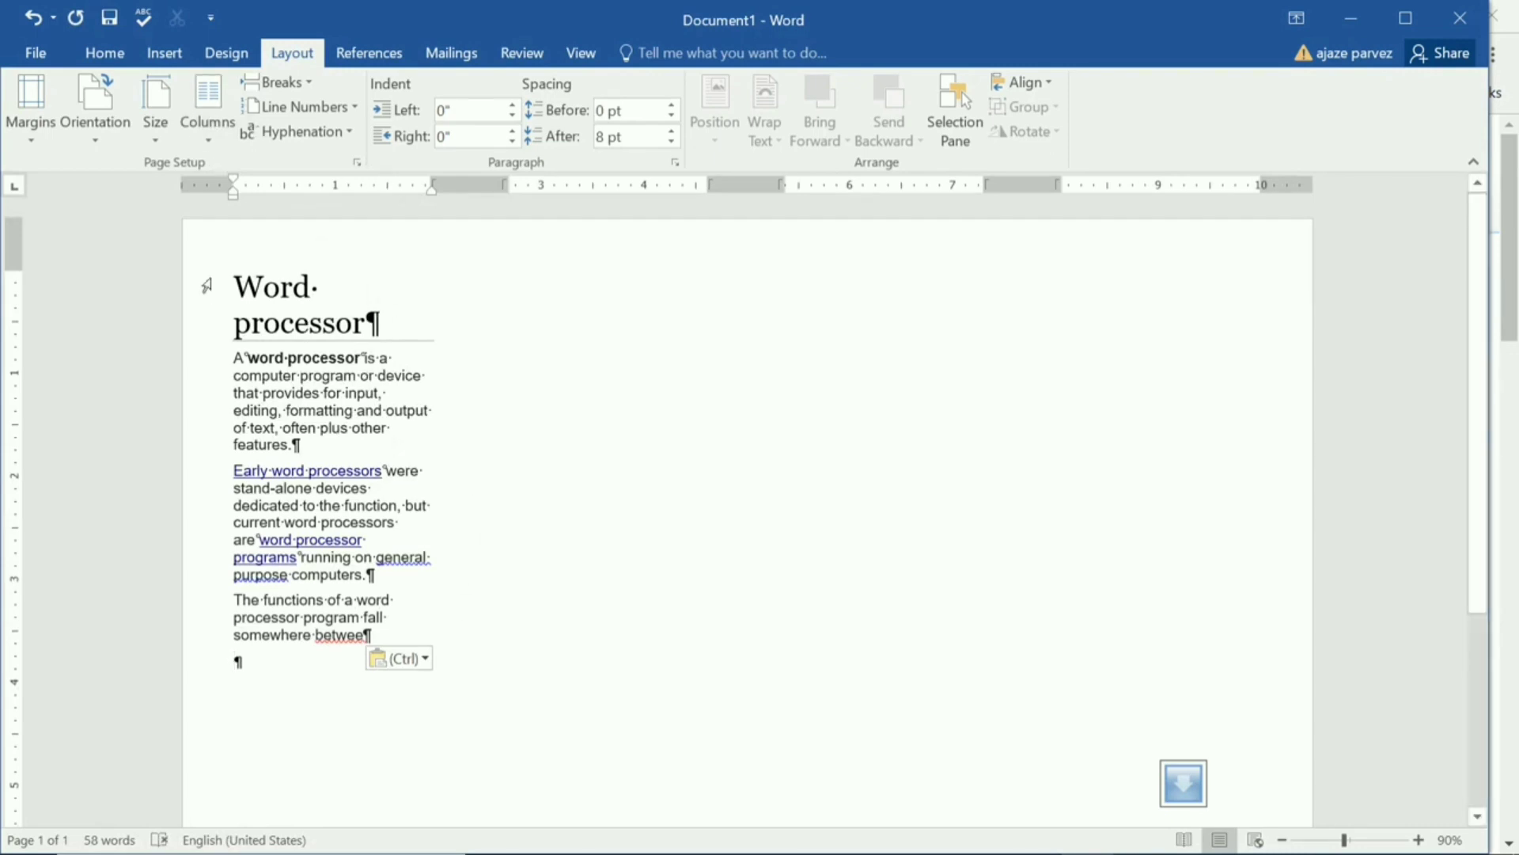
Create a new blank document and paste the copied heading and paragraphs into it
{"action": "left_click", "coordinate": [33, 52]}
{"action": "left_click", "coordinate": [62, 133]}
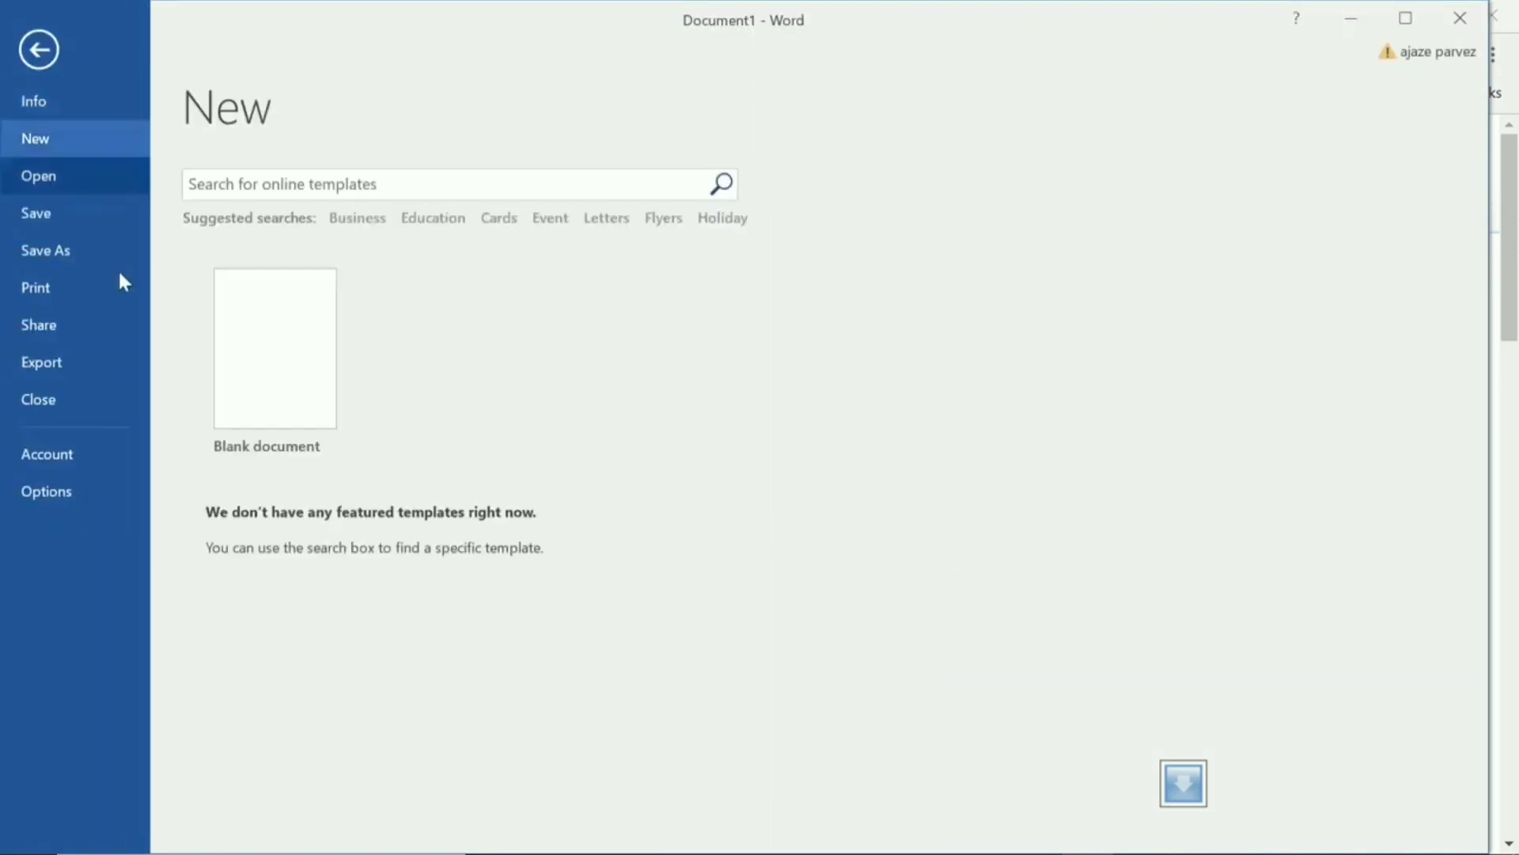
{"action": "left_click", "coordinate": [292, 380]}
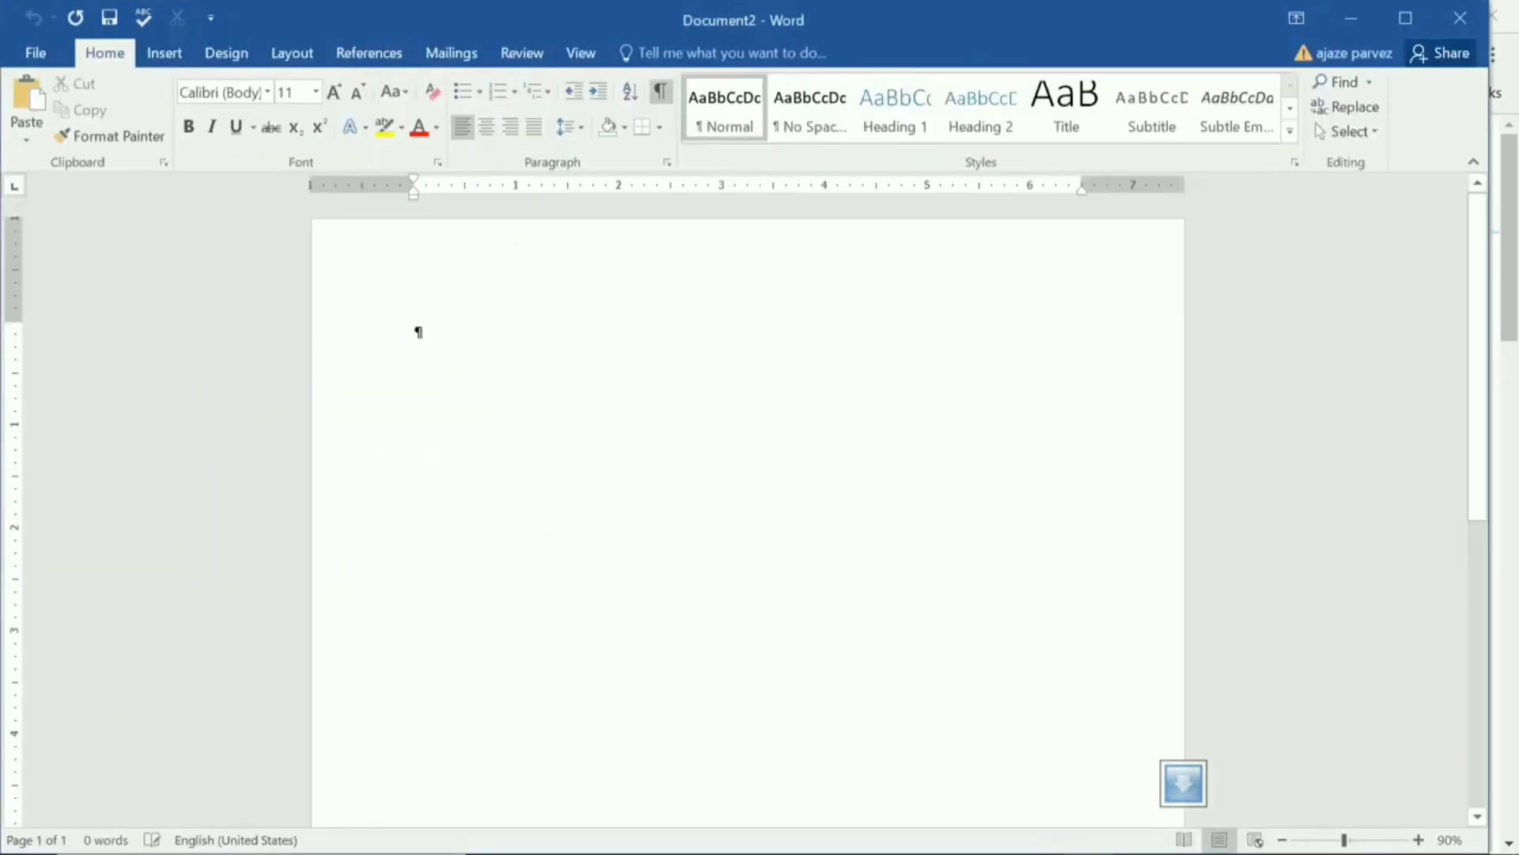
{"action": "key", "text": "ctrl+v"}
{"action": "scroll", "coordinate": [747, 514], "scroll_direction": "up", "scroll_amount": 4}
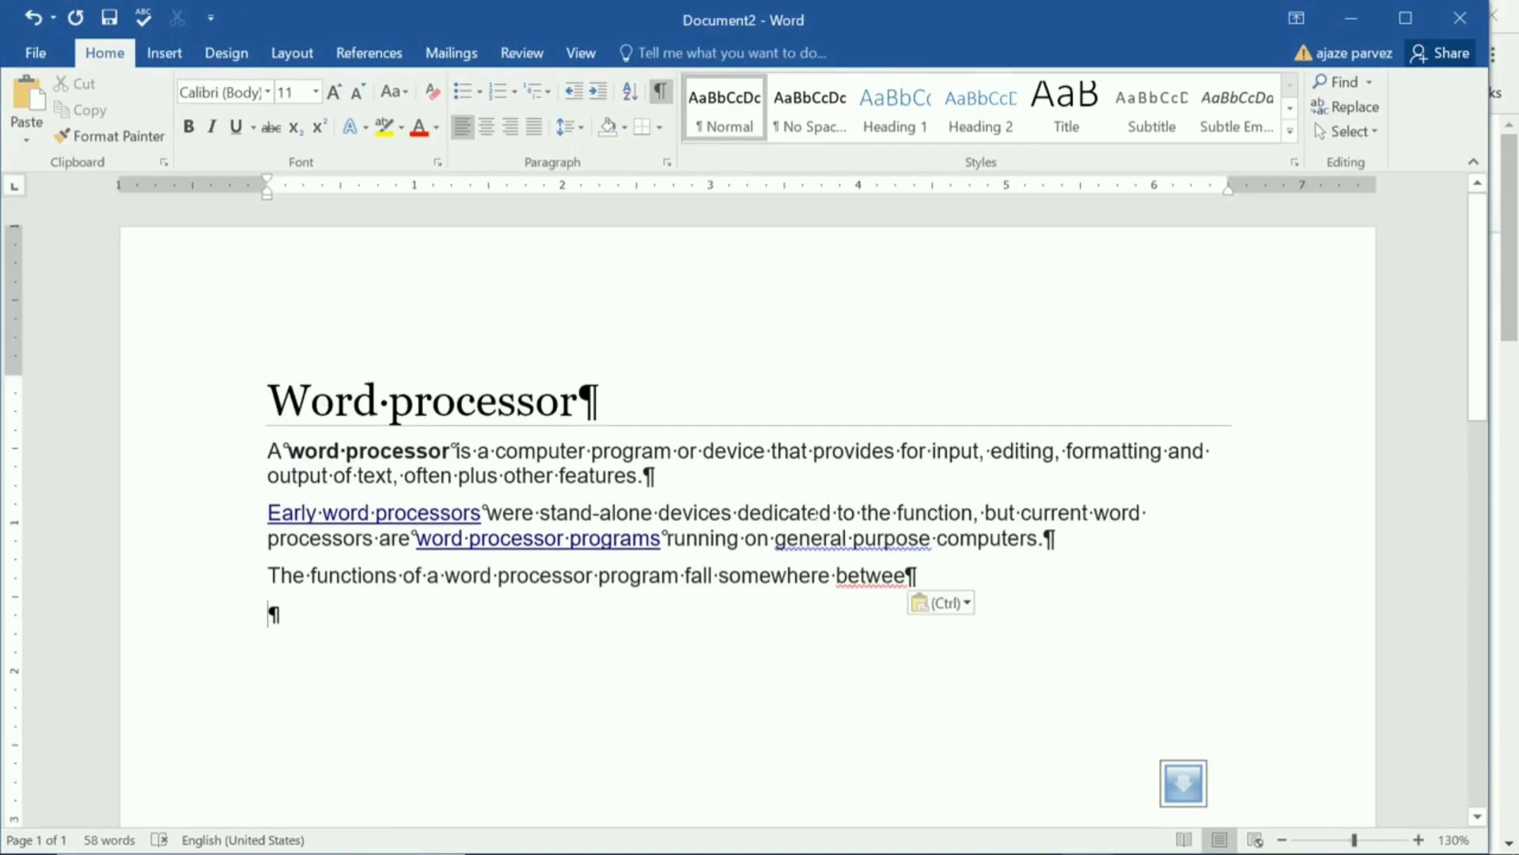
Turn on automatic hyphenation for the new document
{"action": "left_click", "coordinate": [293, 56]}
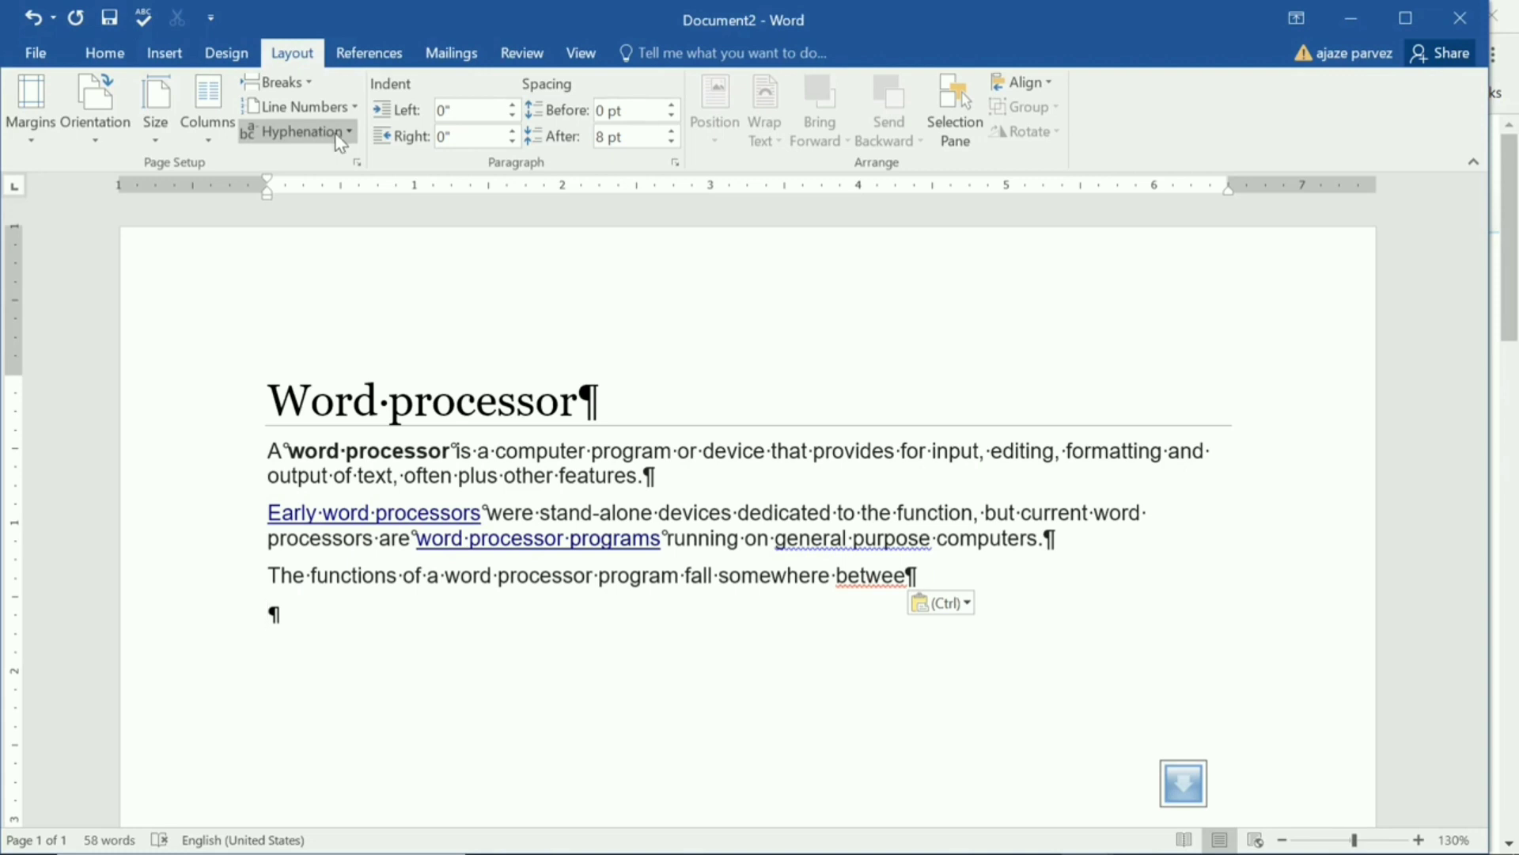
{"action": "left_click", "coordinate": [334, 143]}
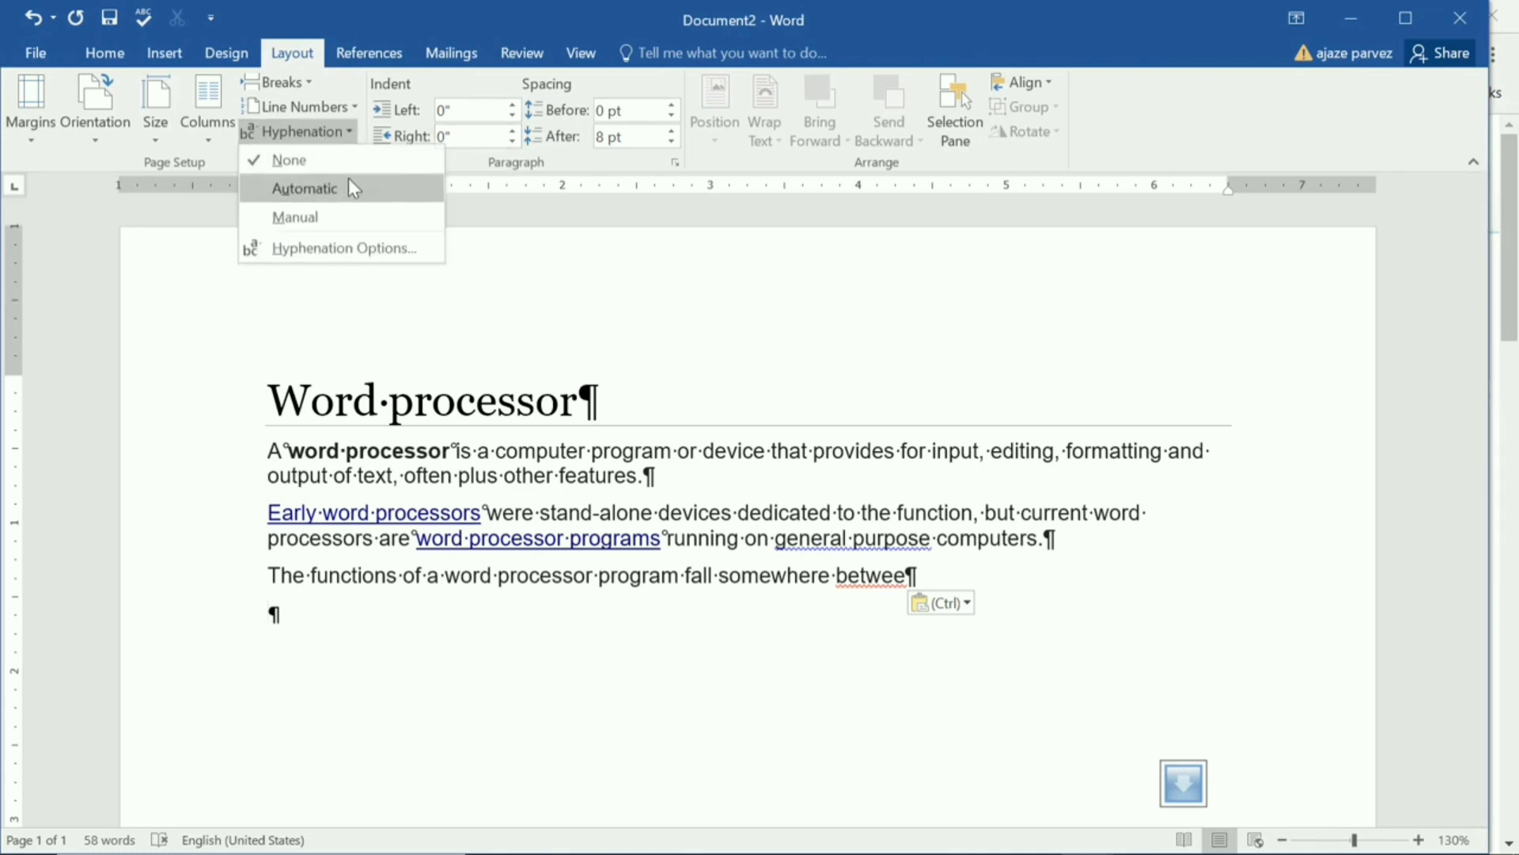
{"action": "left_click", "coordinate": [353, 199]}
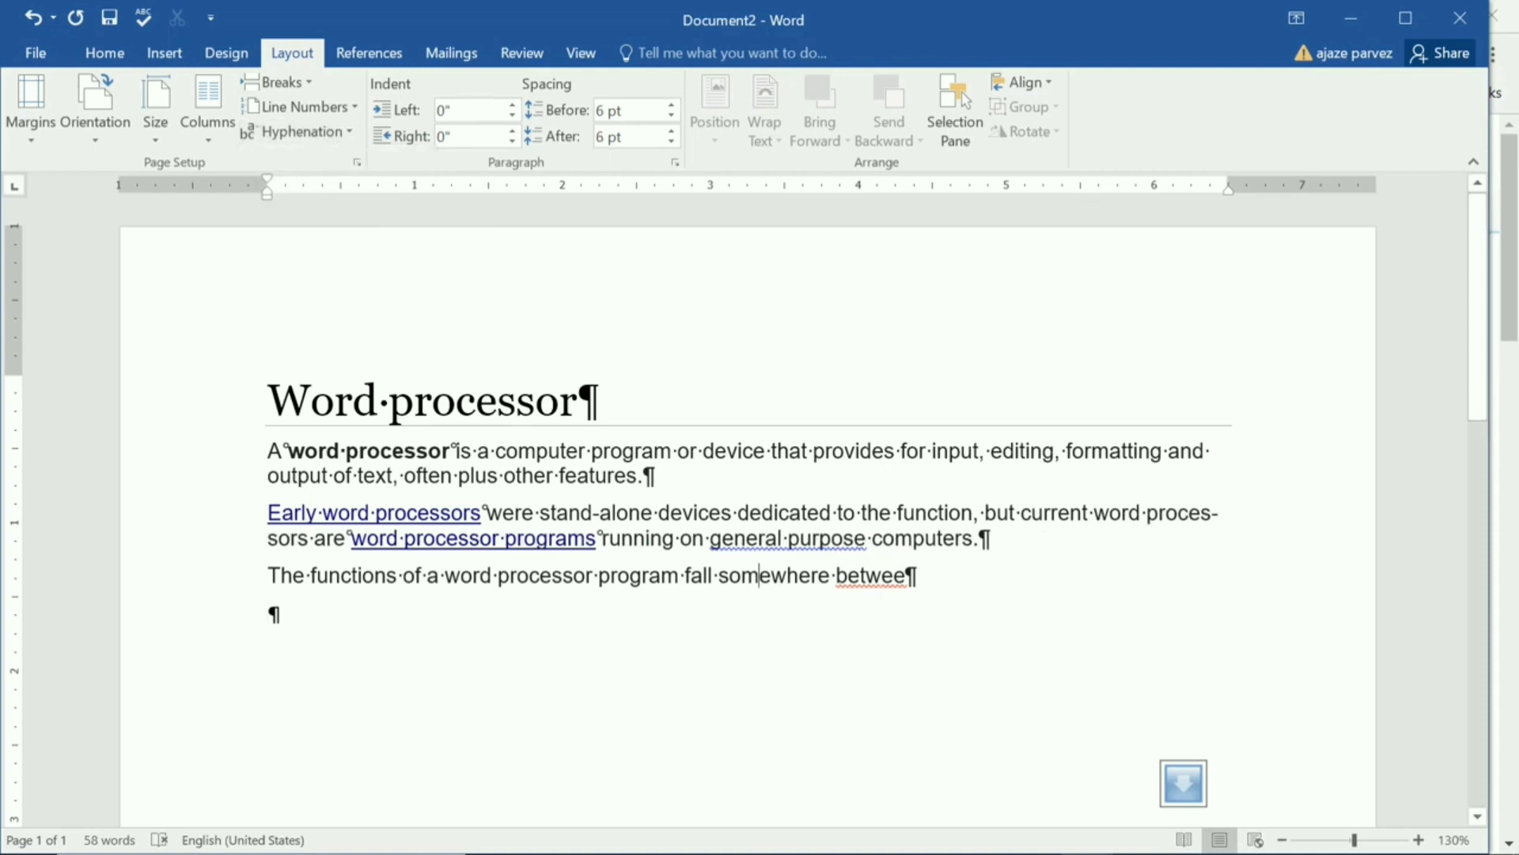
Copy "editing, formatting and" from the first paragraph, append it to the third paragraph, and paste it five times into the empty paragraph below
{"action": "left_click_drag", "start_coordinate": [1211, 451], "coordinate": [990, 450]}
{"action": "key", "text": "ctrl+c"}
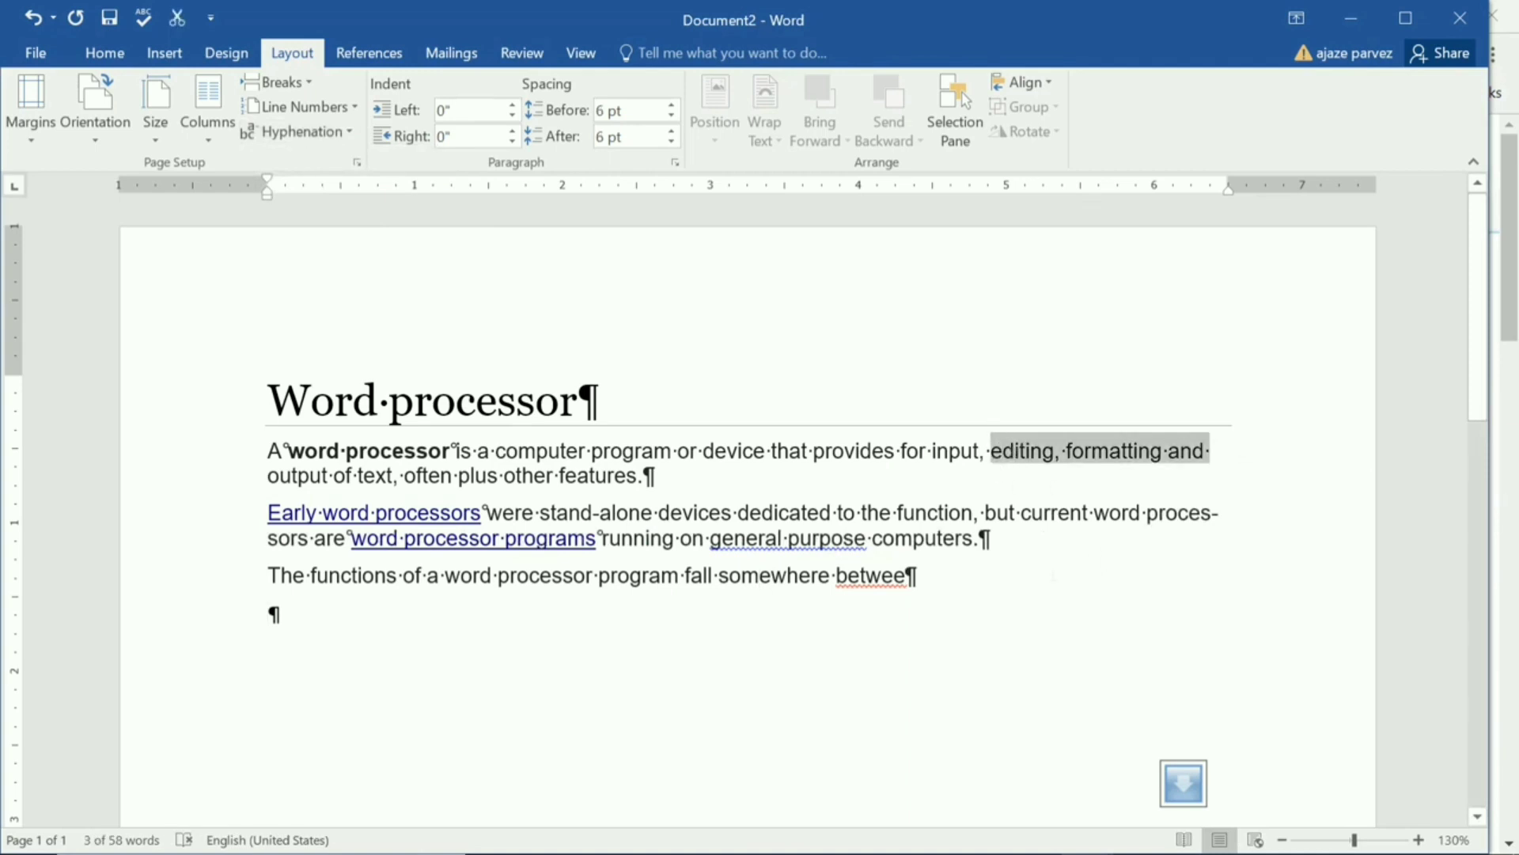
{"action": "left_click", "coordinate": [982, 539]}
{"action": "key", "text": "ctrl+v"}
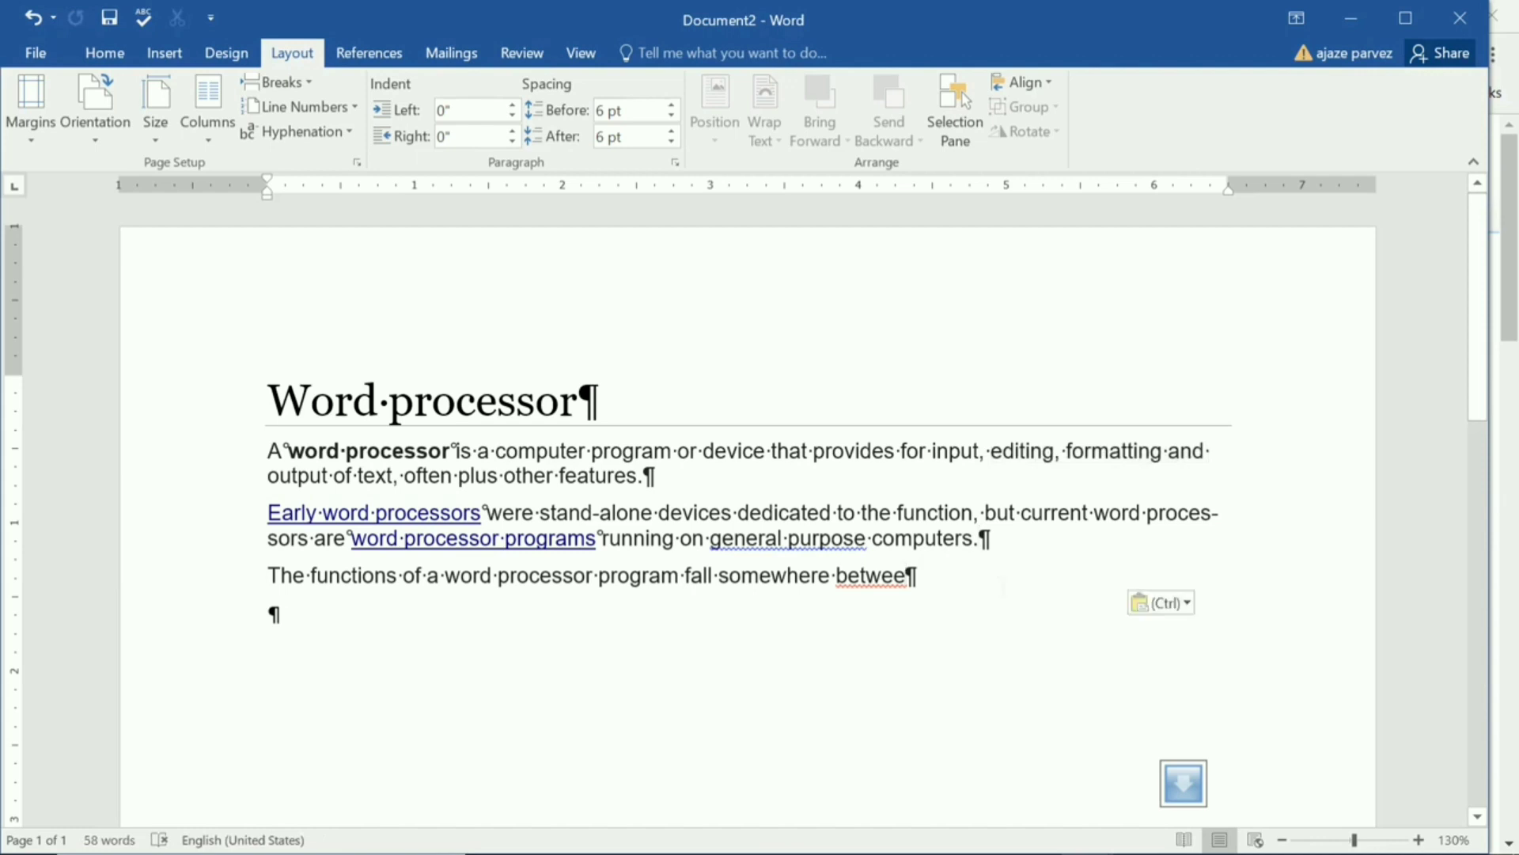
{"action": "key", "text": "Down"}
{"action": "key", "text": "ctrl+v"}
{"action": "key", "text": "ctrl+v"}
{"action": "key", "text": "ctrl+v"}
{"action": "key", "text": "ctrl+v"}
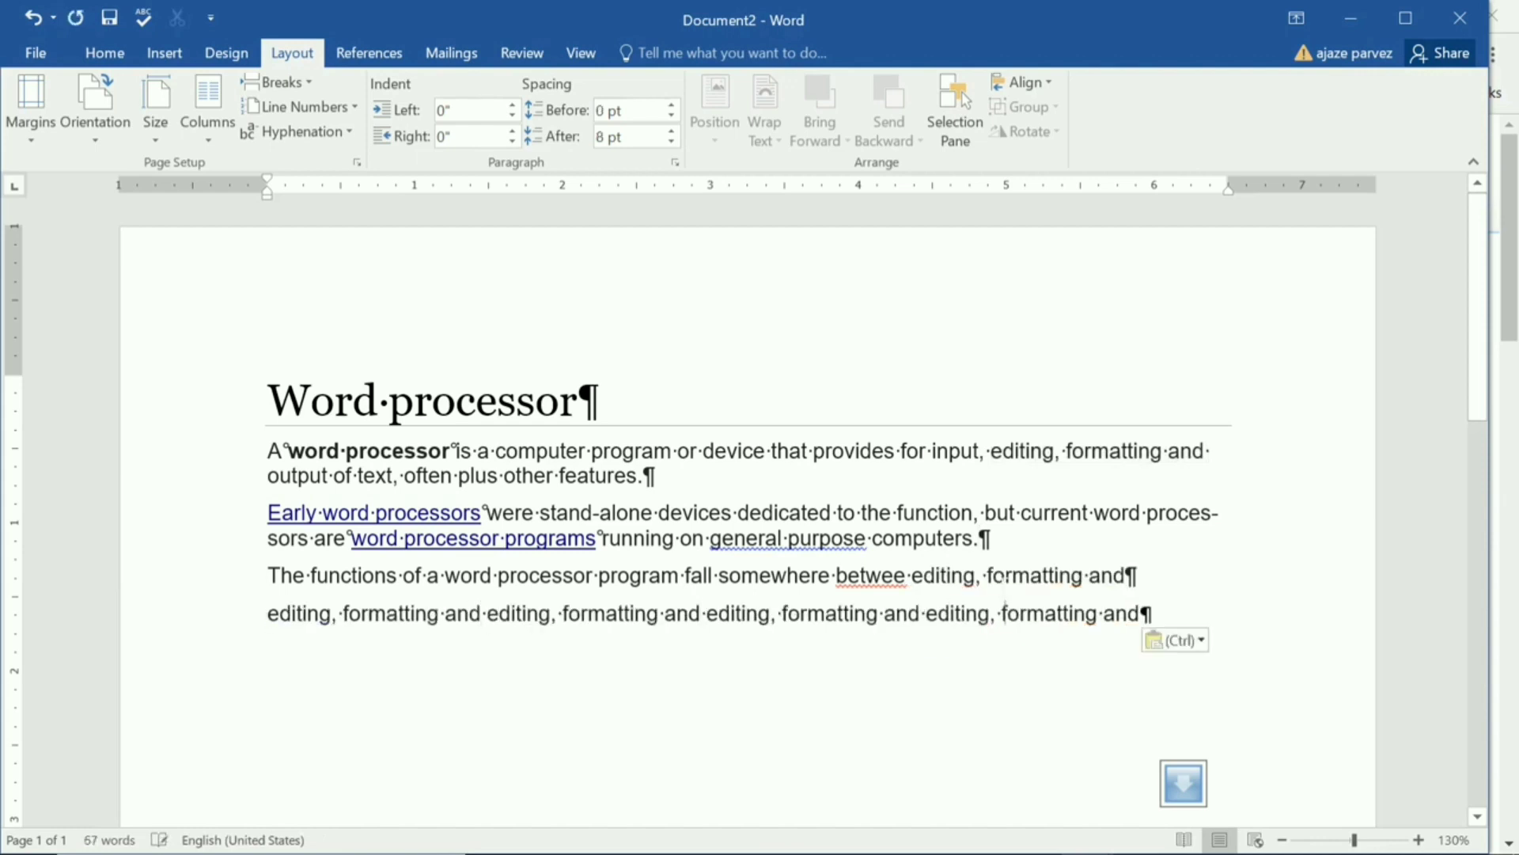
{"action": "key", "text": "ctrl+v"}
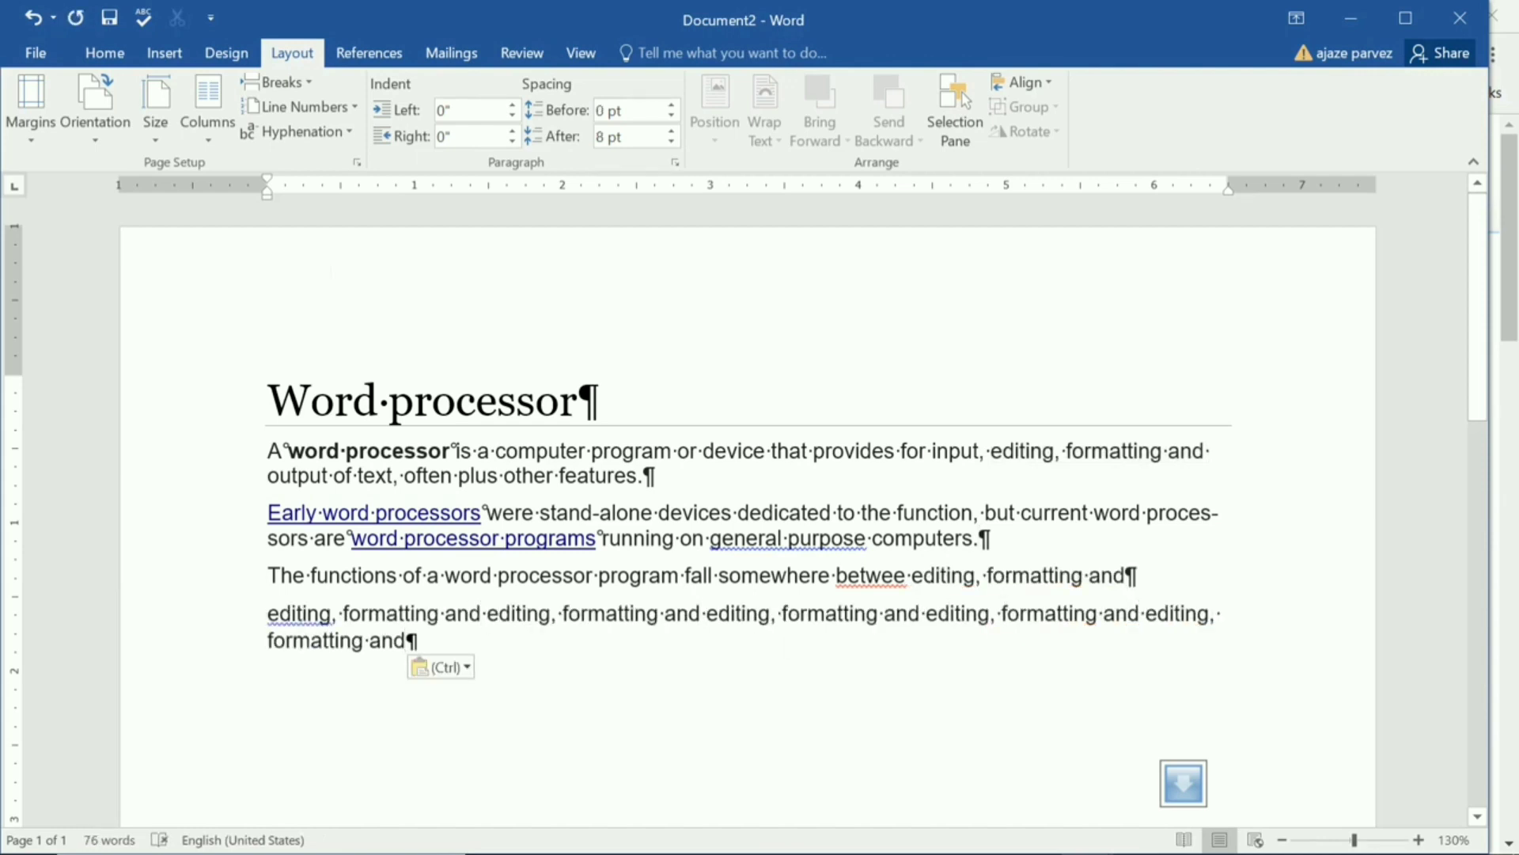
Reapply automatic hyphenation and, after a blank paragraph at the end, add a five-line paragraph by repeatedly pasting "editing, formatting and"
{"action": "left_click", "coordinate": [301, 132]}
{"action": "left_click", "coordinate": [314, 188]}
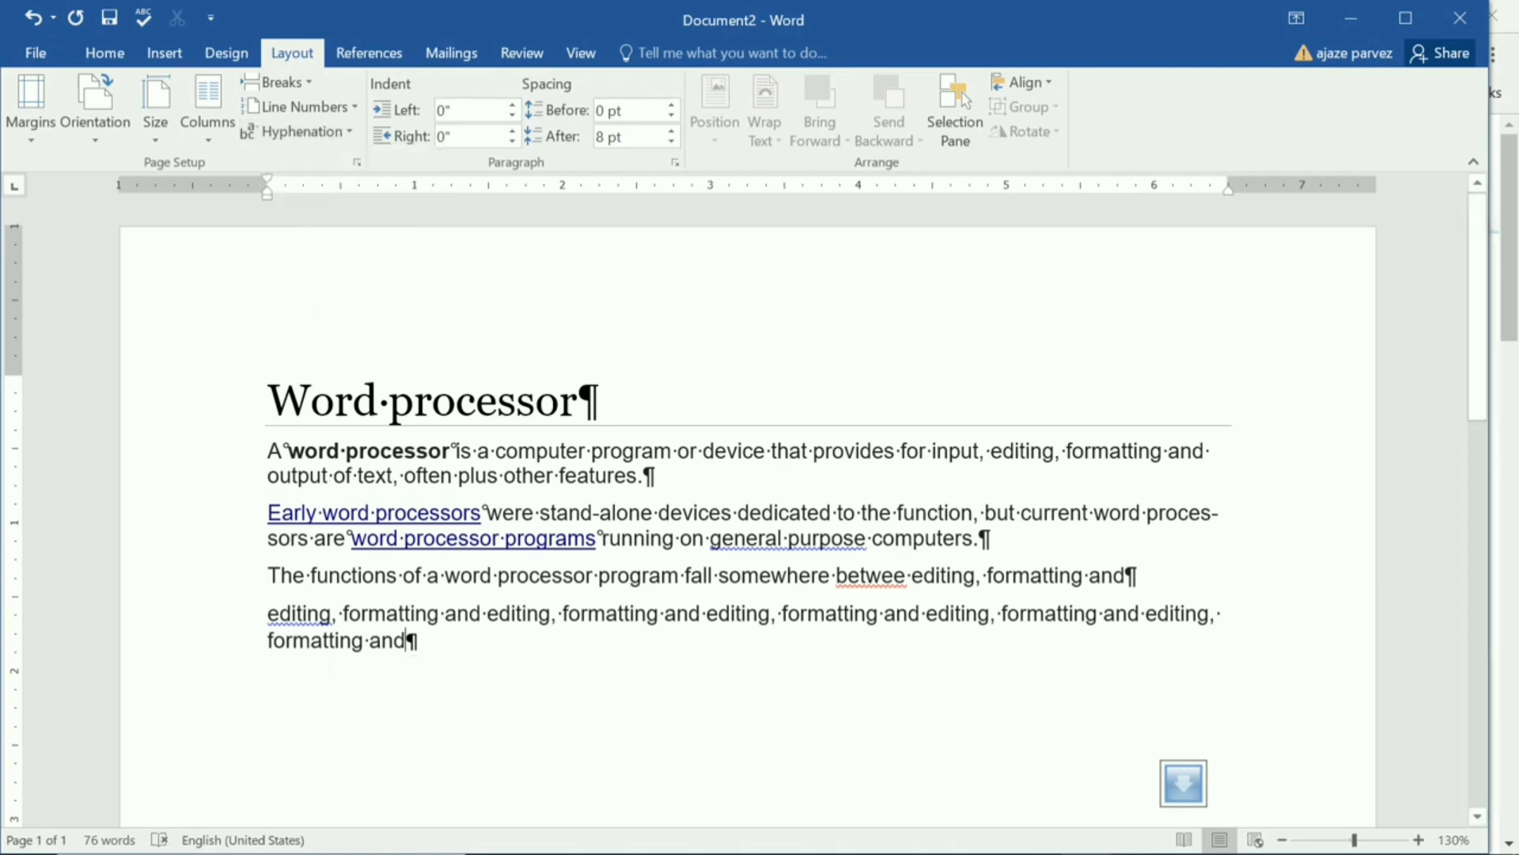
{"action": "left_click", "coordinate": [351, 641]}
{"action": "key", "text": "Return"}
{"action": "key", "text": "Return"}
{"action": "key", "text": "ctrl+v"}
{"action": "key", "text": "ctrl+v"}
{"action": "key", "text": "ctrl+v"}
{"action": "key", "text": "ctrl+v"}
{"action": "key", "text": "ctrl+v"}
{"action": "key", "text": "ctrl+v"}
{"action": "key", "text": "ctrl+v"}
{"action": "key", "text": "ctrl+v"}
{"action": "key", "text": "ctrl+v"}
{"action": "key", "text": "ctrl+v"}
{"action": "key", "text": "ctrl+v"}
{"action": "key", "text": "ctrl+v"}
{"action": "key", "text": "ctrl+v"}
{"action": "key", "text": "ctrl+v"}
{"action": "key", "text": "ctrl+v"}
{"action": "key", "text": "ctrl+v"}
{"action": "key", "text": "ctrl+v"}
{"action": "key", "text": "ctrl+v"}
{"action": "key", "text": "ctrl+v"}
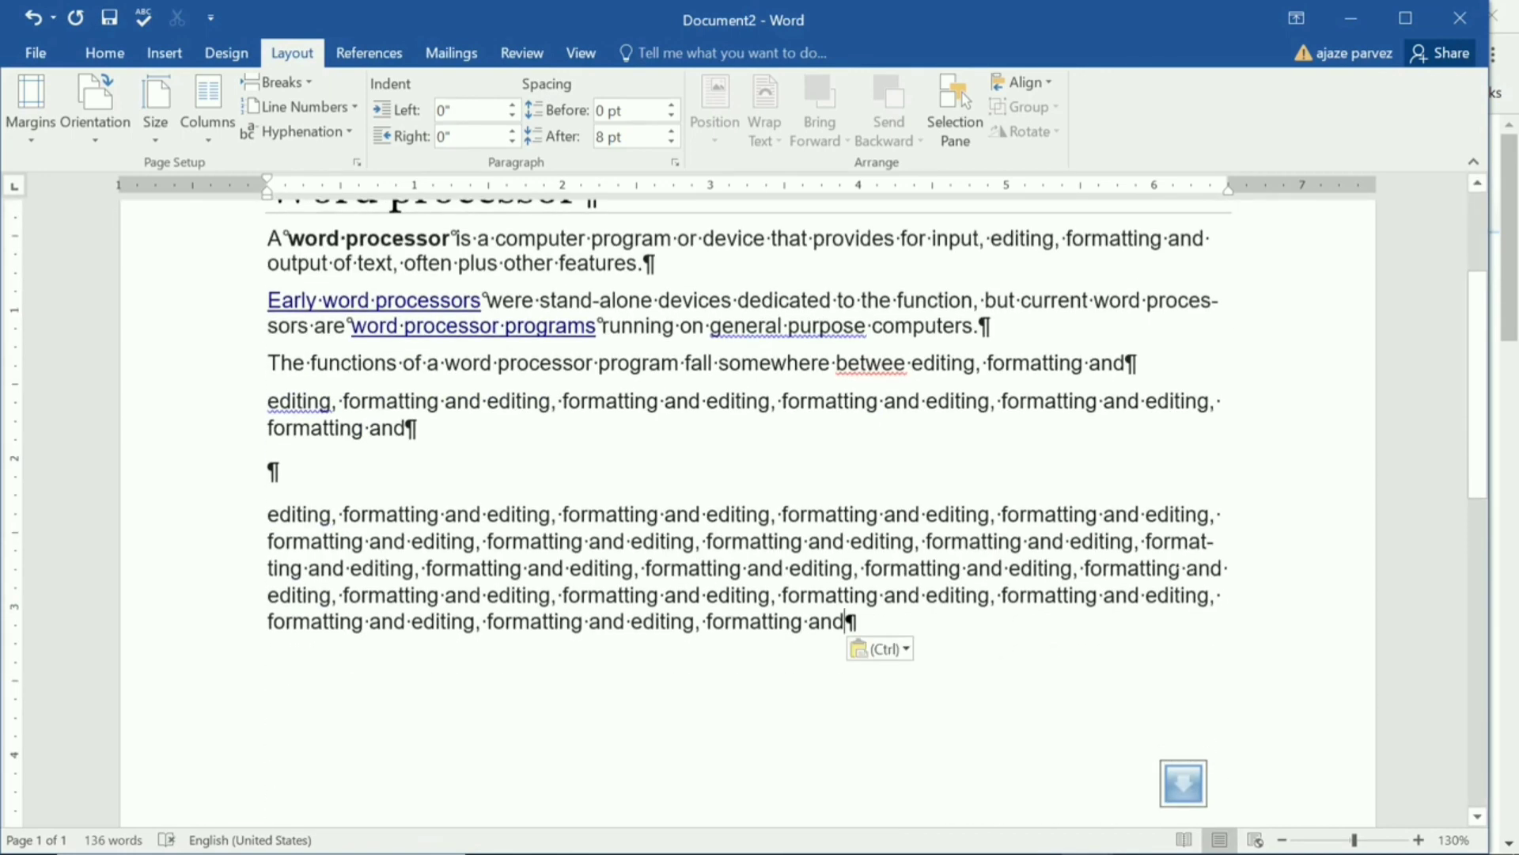
Hide the paragraph and formatting marks, with the document enlarged to 170%
{"action": "scroll", "coordinate": [748, 475], "scroll_direction": "up", "scroll_amount": 4, "text": "ctrl"}
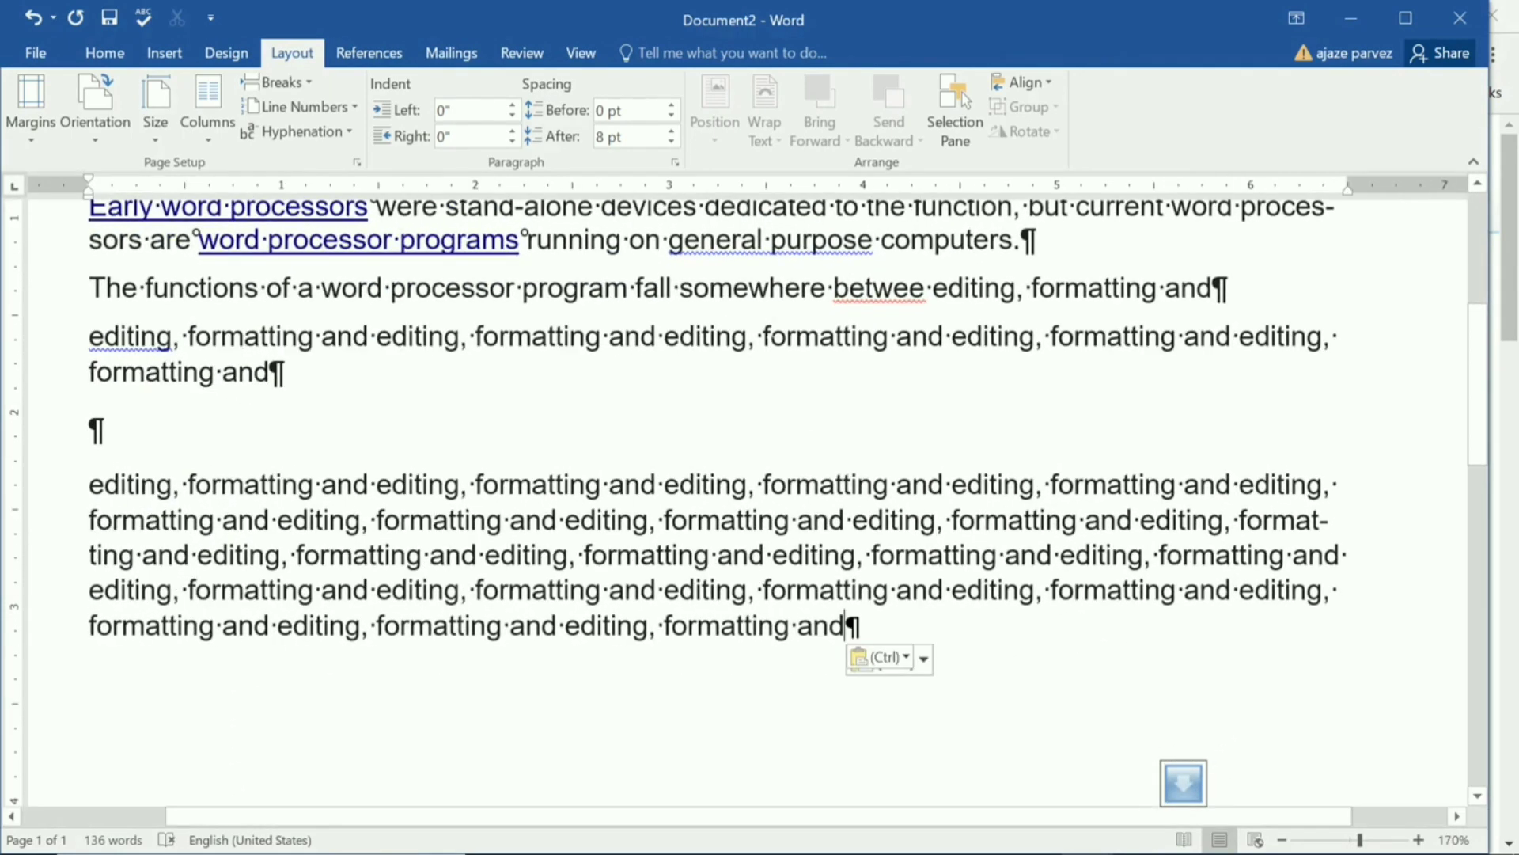
{"action": "left_click", "coordinate": [102, 54]}
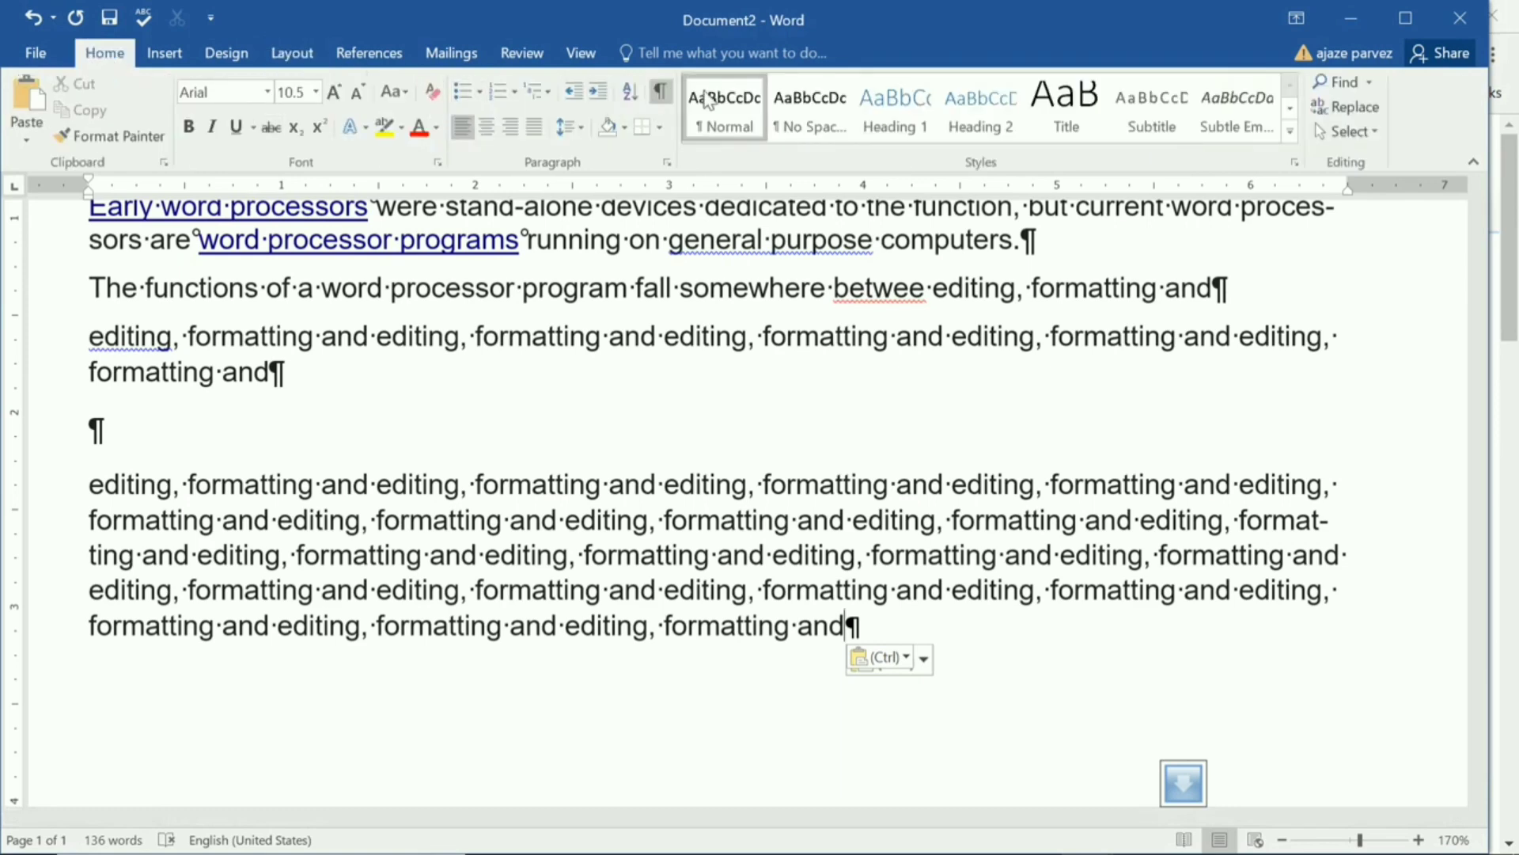
{"action": "left_click", "coordinate": [661, 92]}
{"action": "scroll", "coordinate": [748, 474], "scroll_direction": "up", "scroll_amount": 2, "text": "ctrl"}
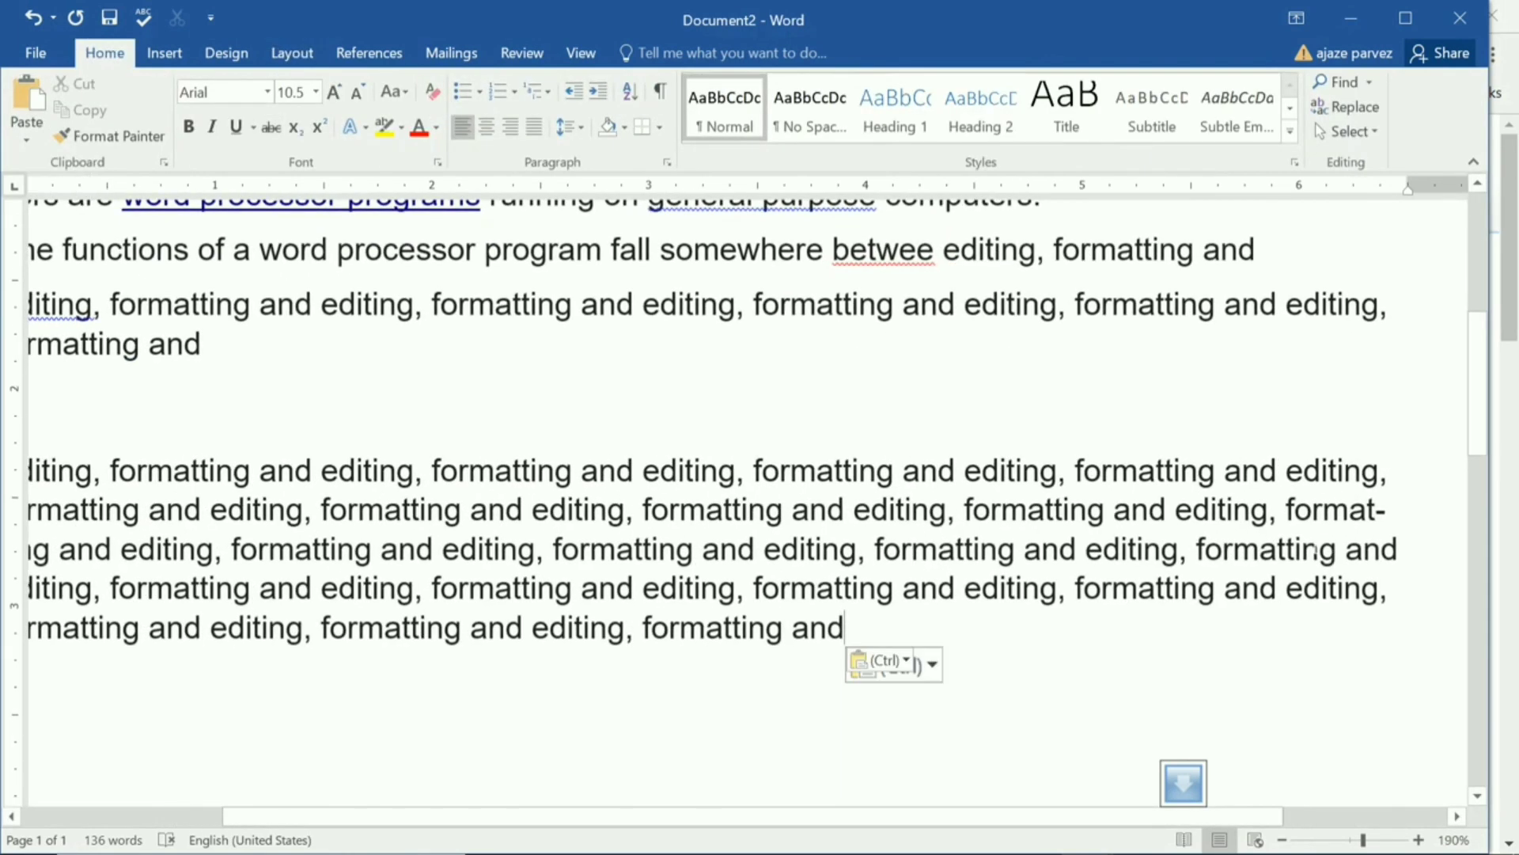
{"action": "scroll", "coordinate": [748, 475], "scroll_direction": "down", "scroll_amount": 2, "text": "ctrl"}
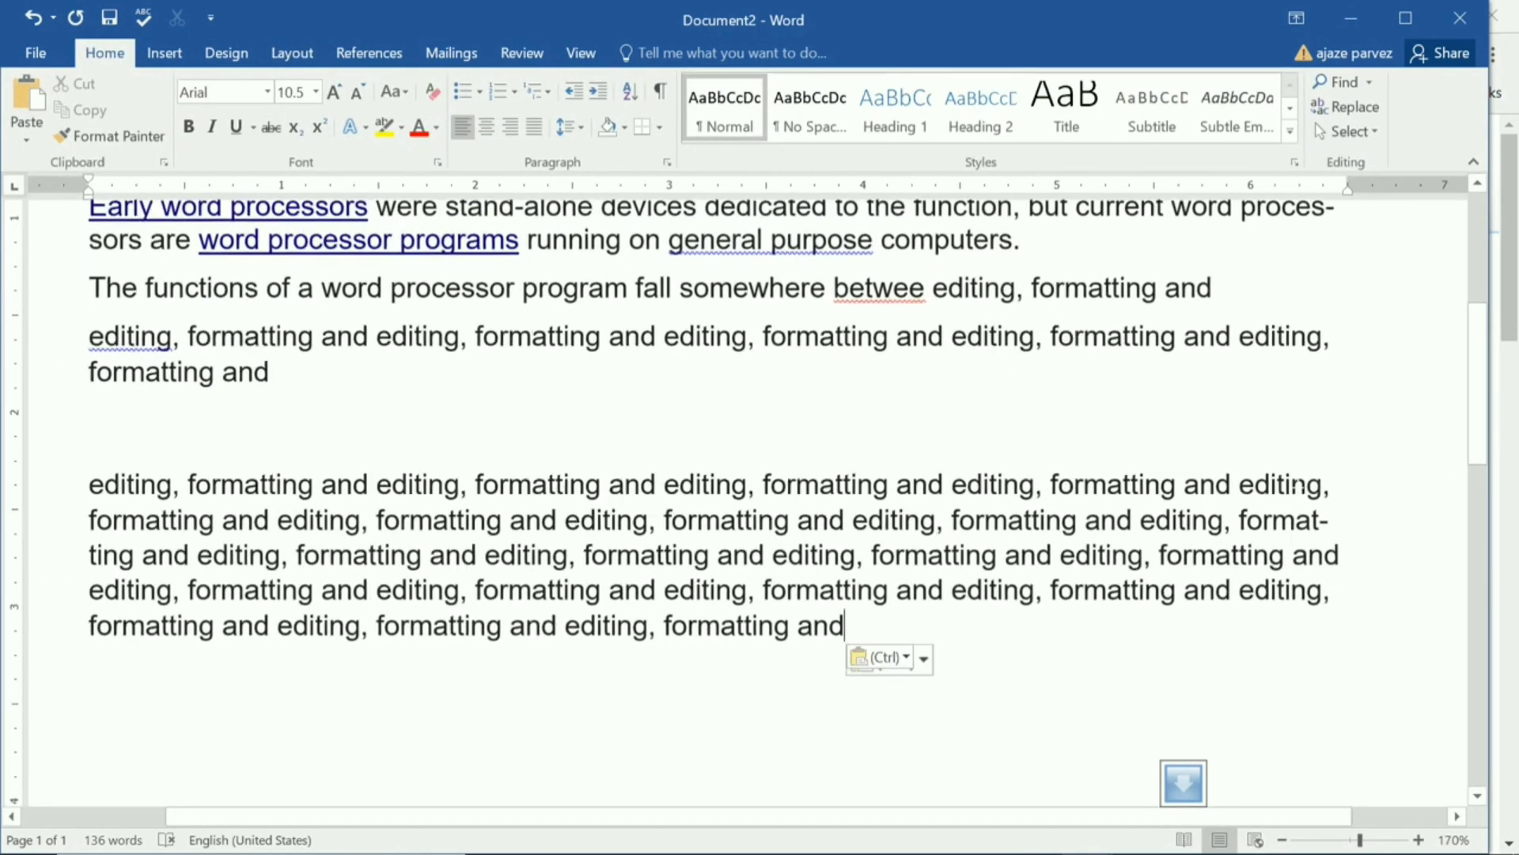
Examine how the word "formatting" is hyphenated at the end of the last paragraph's second line by selecting it
{"action": "left_click_drag", "start_coordinate": [1240, 523], "coordinate": [1337, 519]}
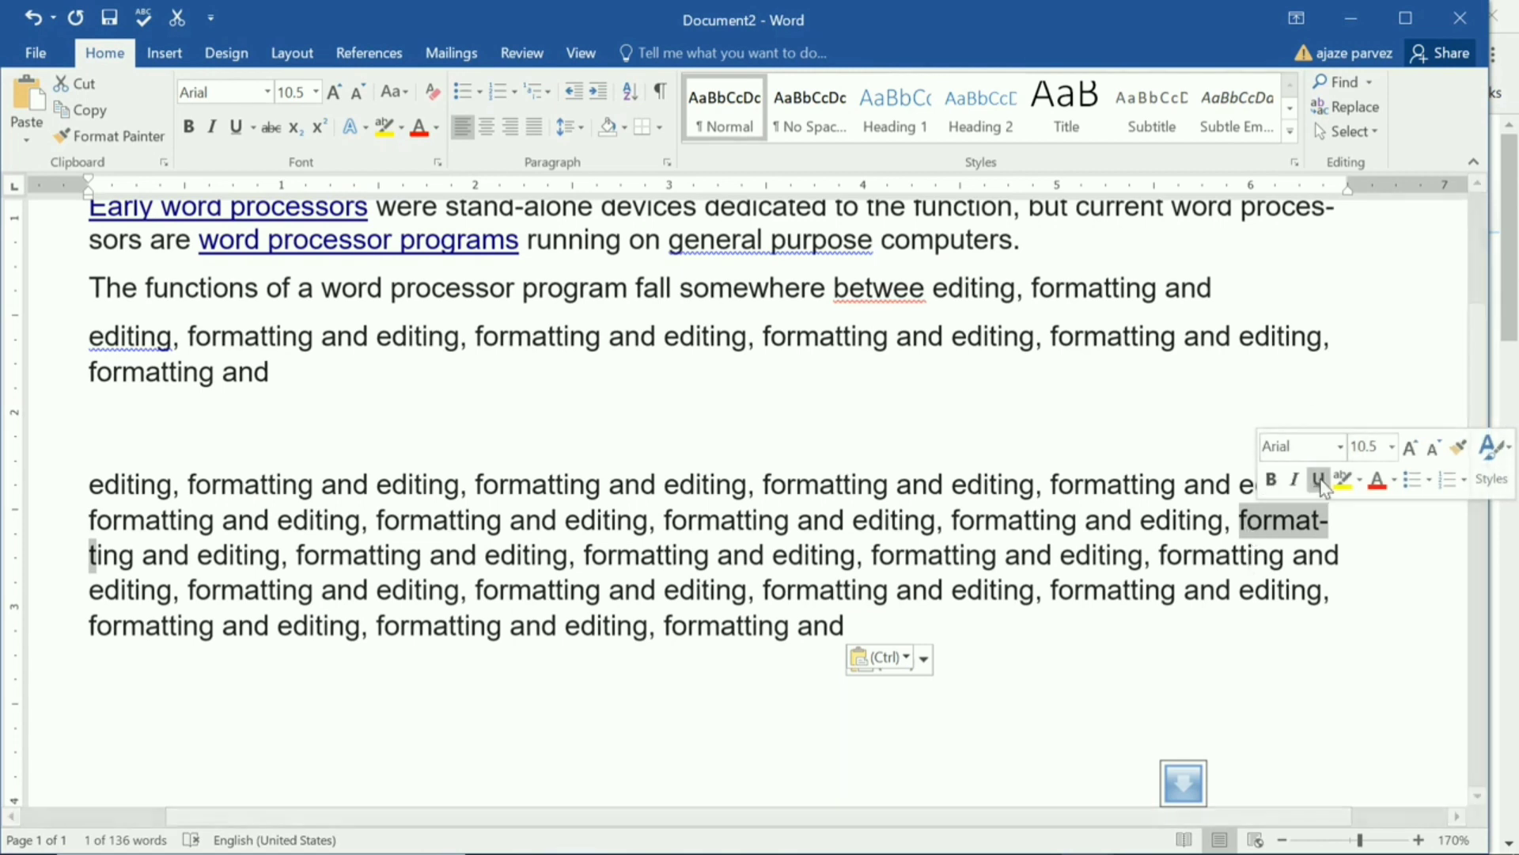
{"action": "key", "text": "Right"}
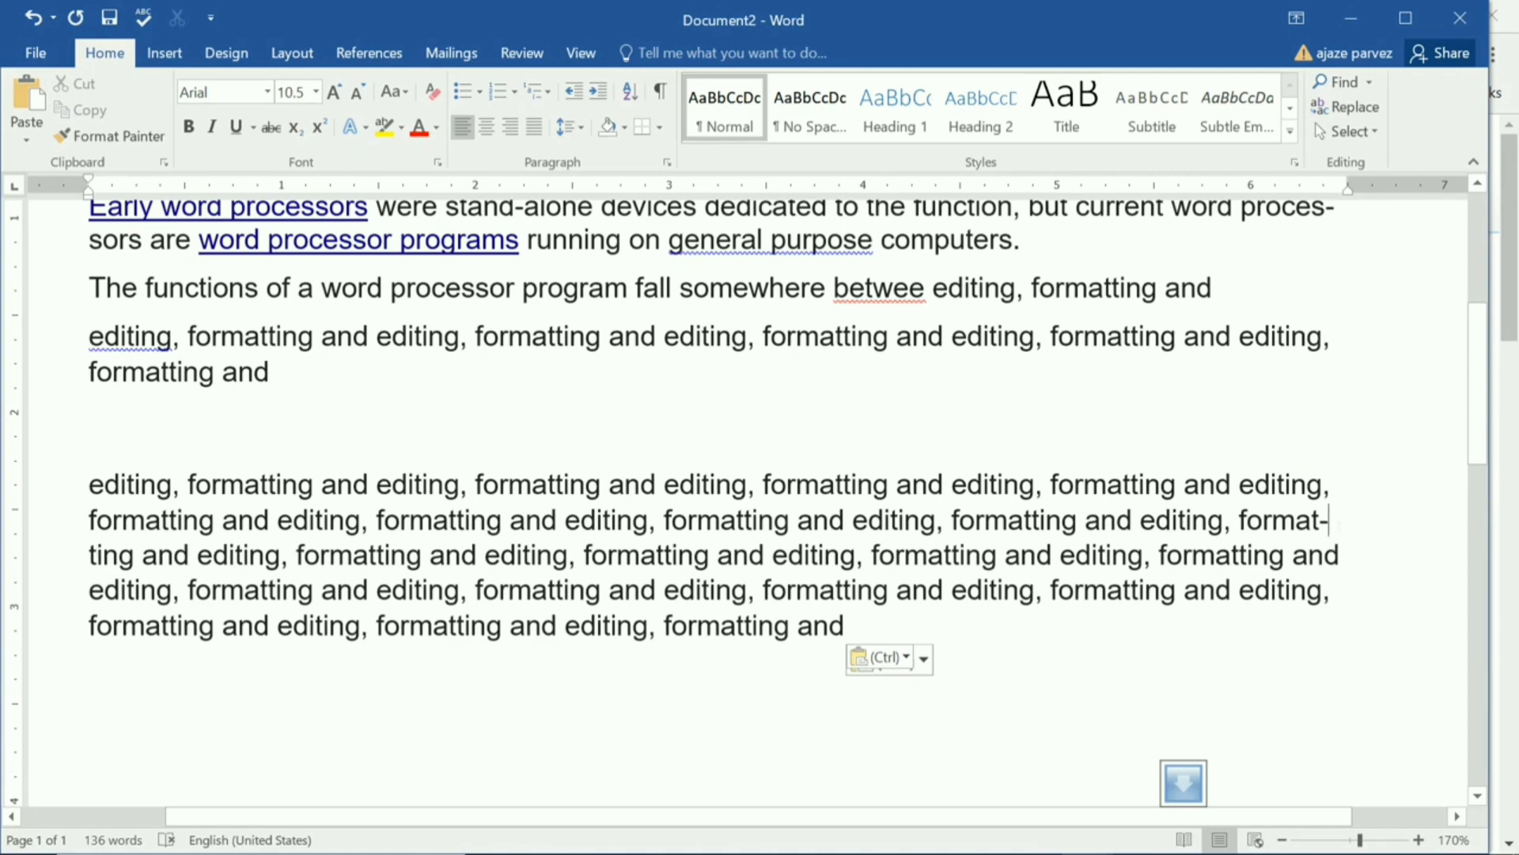
{"action": "triple_click", "coordinate": [1322, 520]}
{"action": "double_click", "coordinate": [1321, 520]}
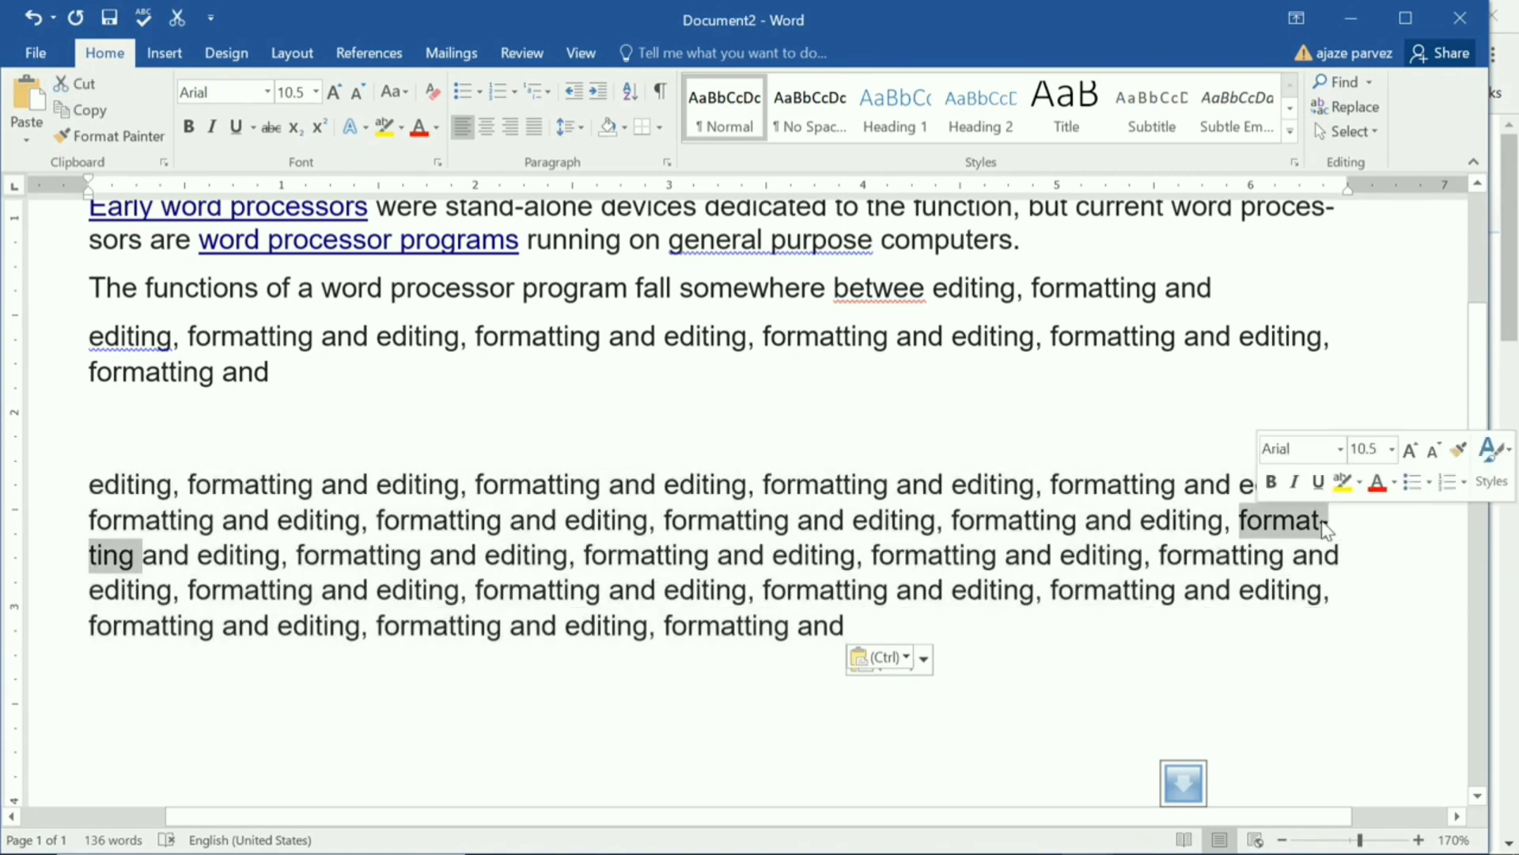
{"action": "triple_click", "coordinate": [1323, 522]}
{"action": "left_click", "coordinate": [1322, 522]}
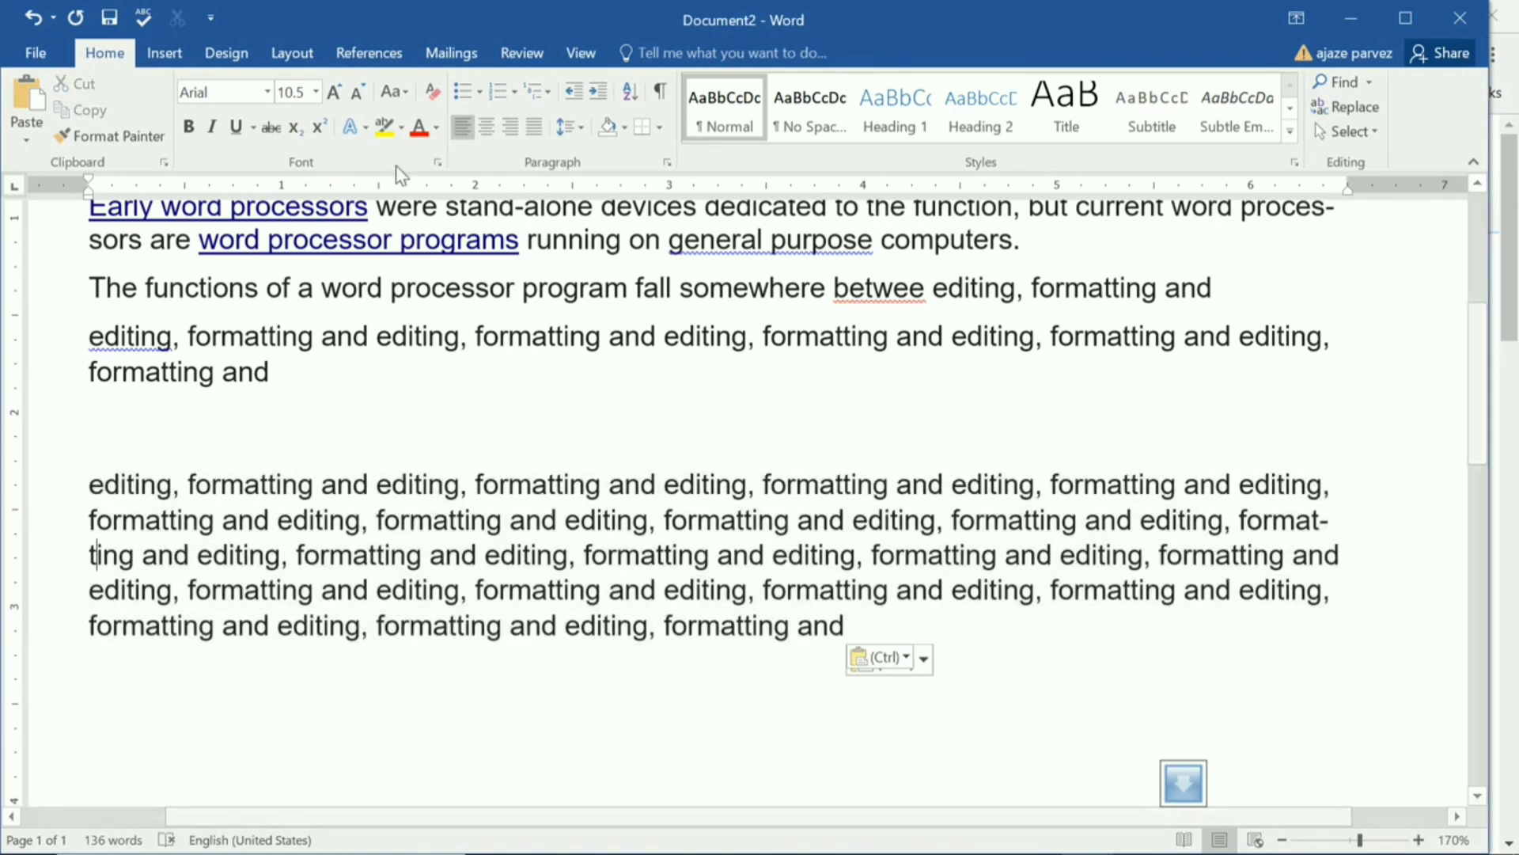
Set the last paragraph's left indent to 0.6"
{"action": "left_click", "coordinate": [293, 51]}
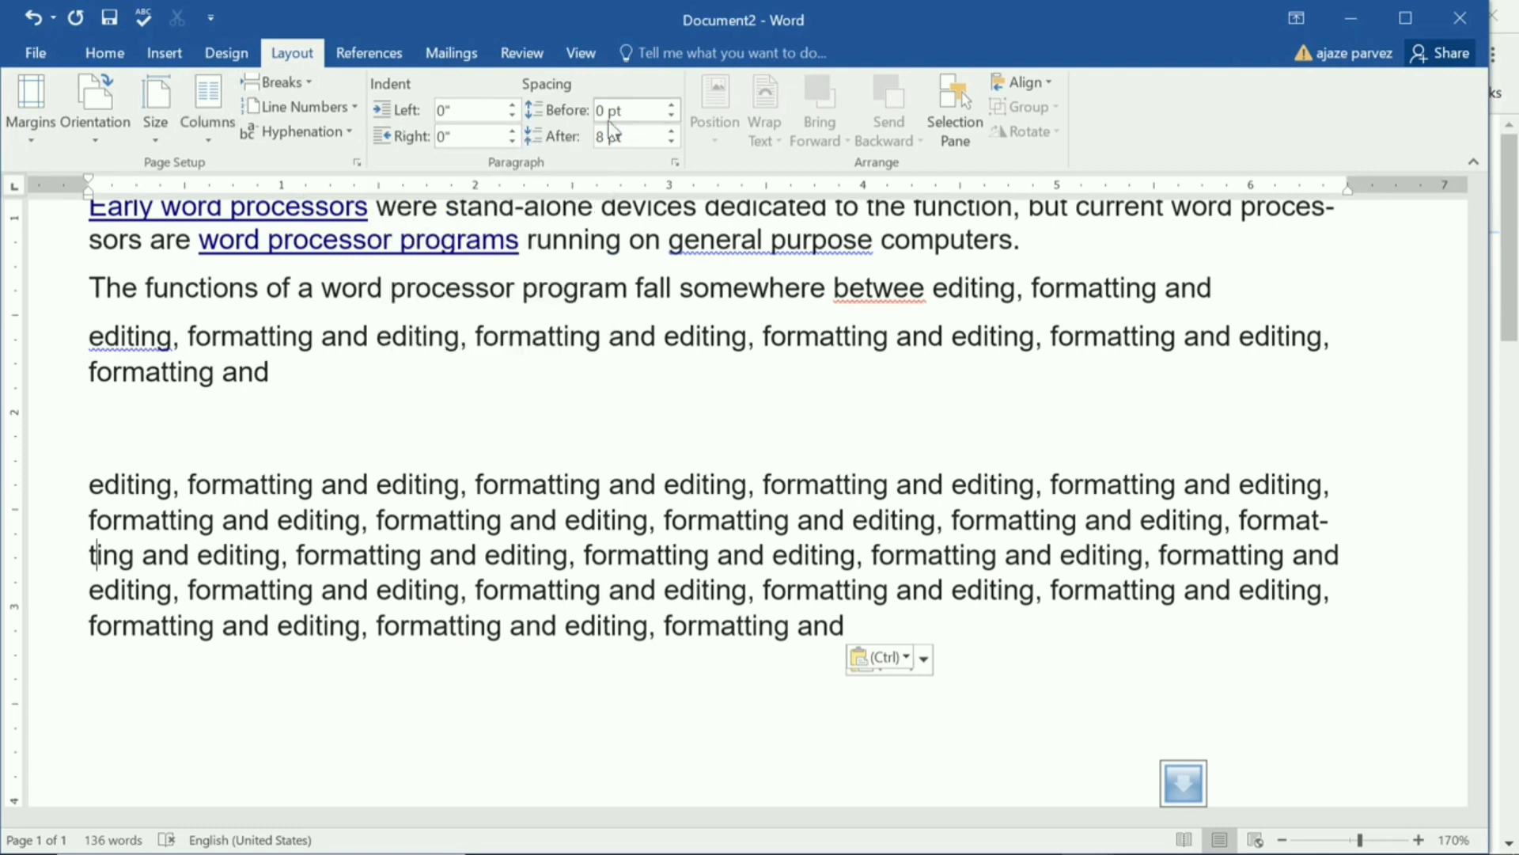
{"action": "left_click", "coordinate": [510, 105]}
{"action": "left_click", "coordinate": [510, 105]}
{"action": "left_click", "coordinate": [510, 105]}
{"action": "left_click", "coordinate": [510, 105]}
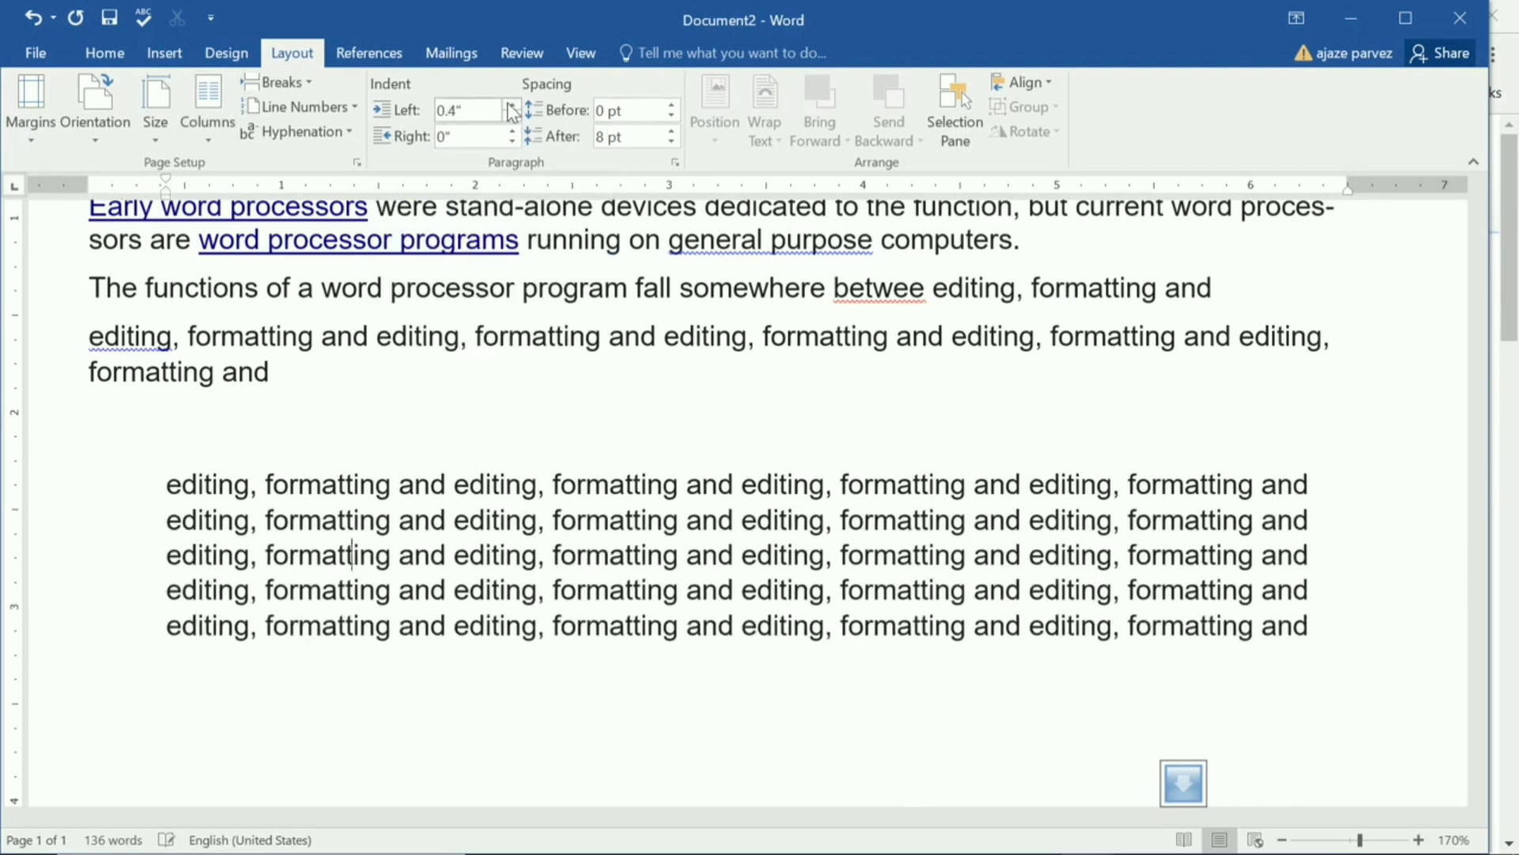
{"action": "left_click", "coordinate": [511, 105]}
{"action": "left_click", "coordinate": [510, 105]}
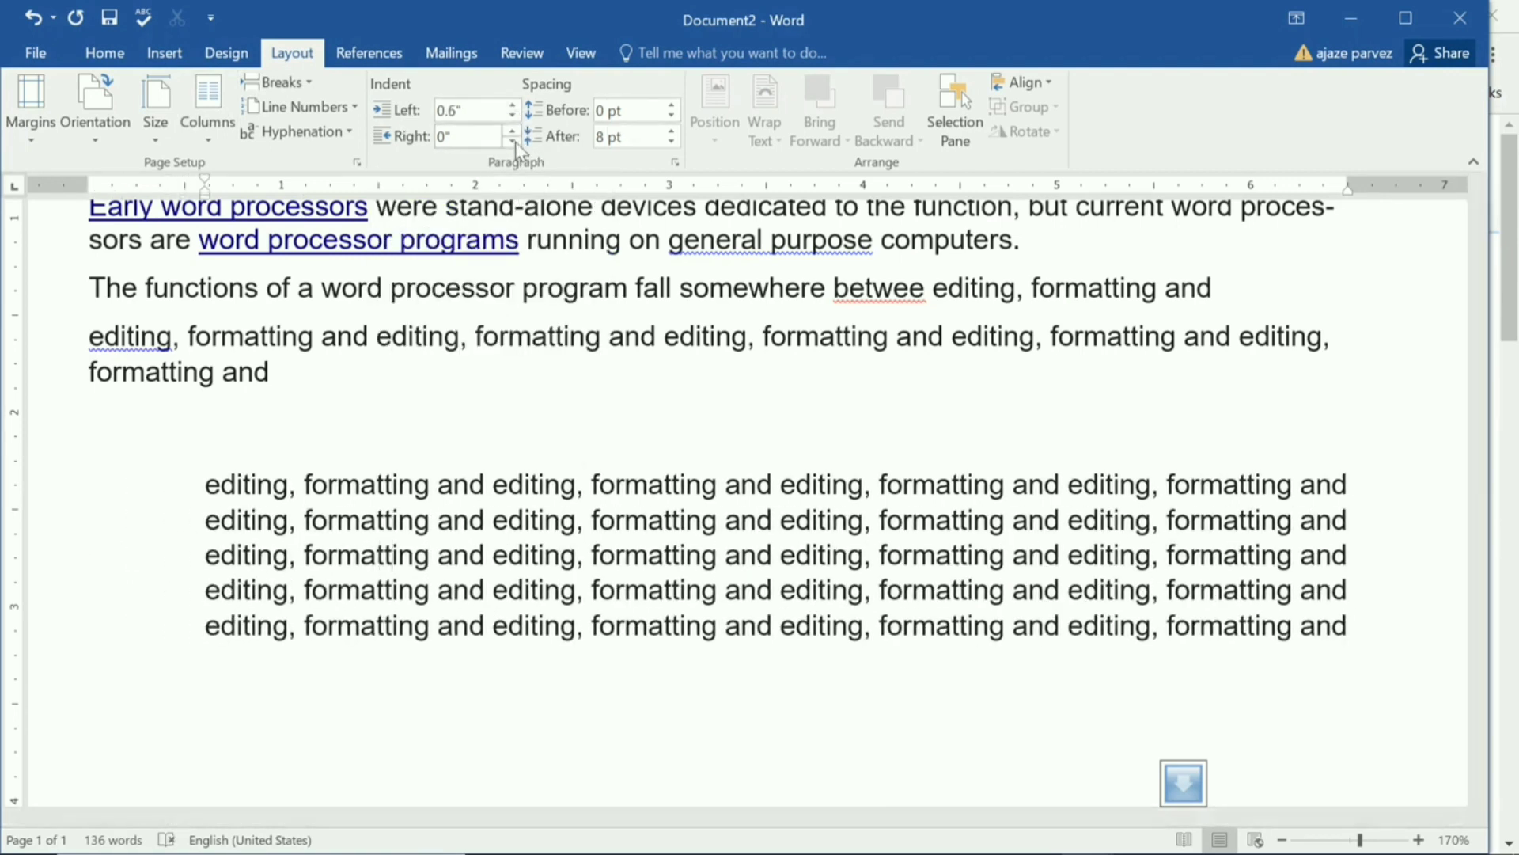
Try negative right indents on the last paragraph, and settle its right indent at 0.1"
{"action": "left_click", "coordinate": [512, 132]}
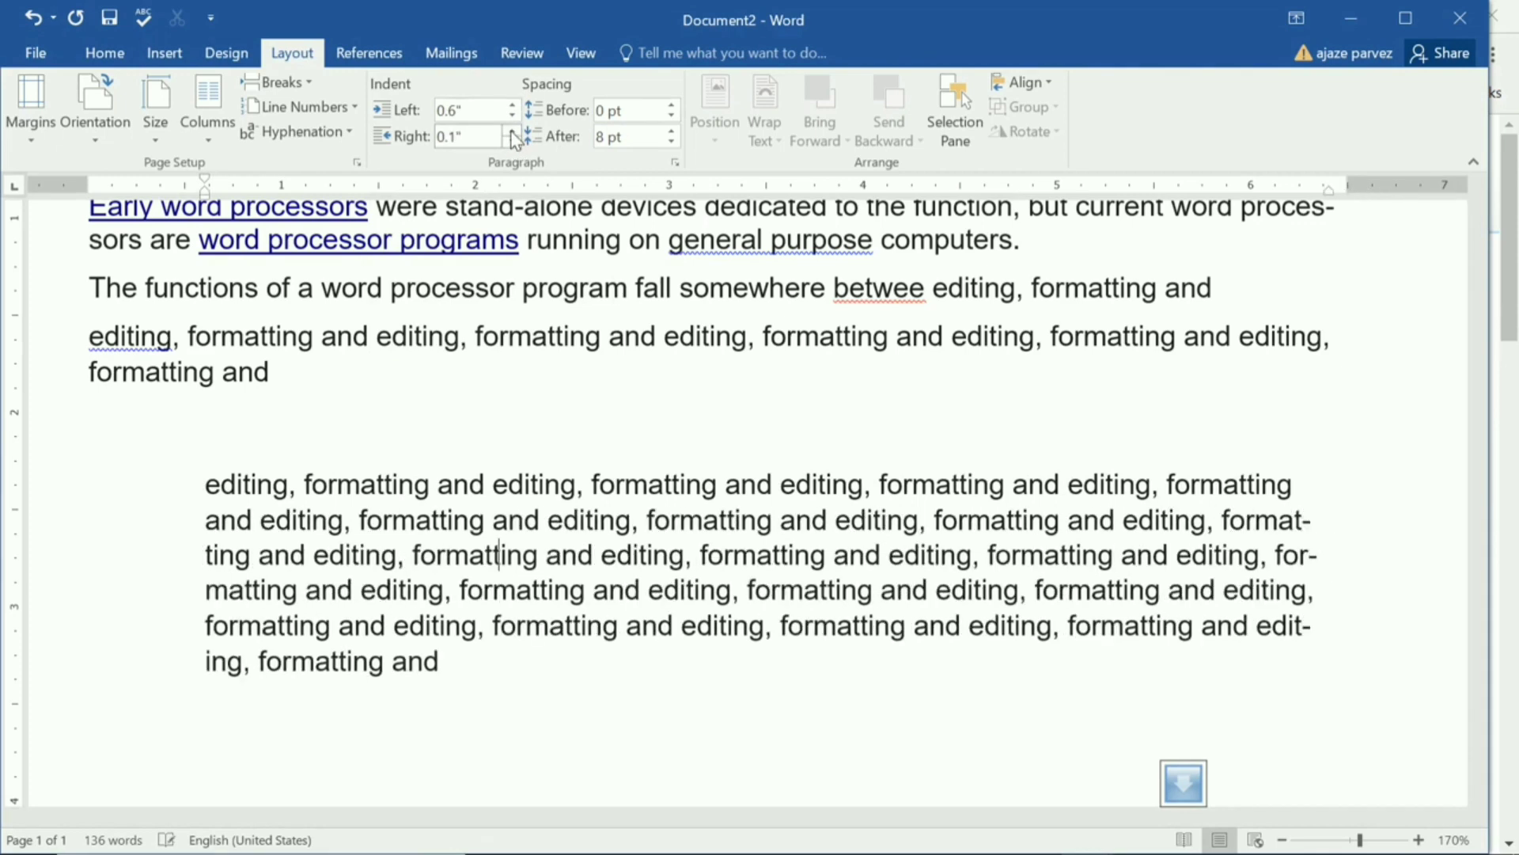
{"action": "left_click", "coordinate": [512, 141]}
{"action": "left_click", "coordinate": [512, 141]}
{"action": "left_click", "coordinate": [512, 141]}
{"action": "left_click", "coordinate": [512, 140]}
{"action": "left_click", "coordinate": [512, 141]}
{"action": "left_click", "coordinate": [512, 141]}
{"action": "left_click", "coordinate": [512, 141]}
{"action": "left_click", "coordinate": [512, 141]}
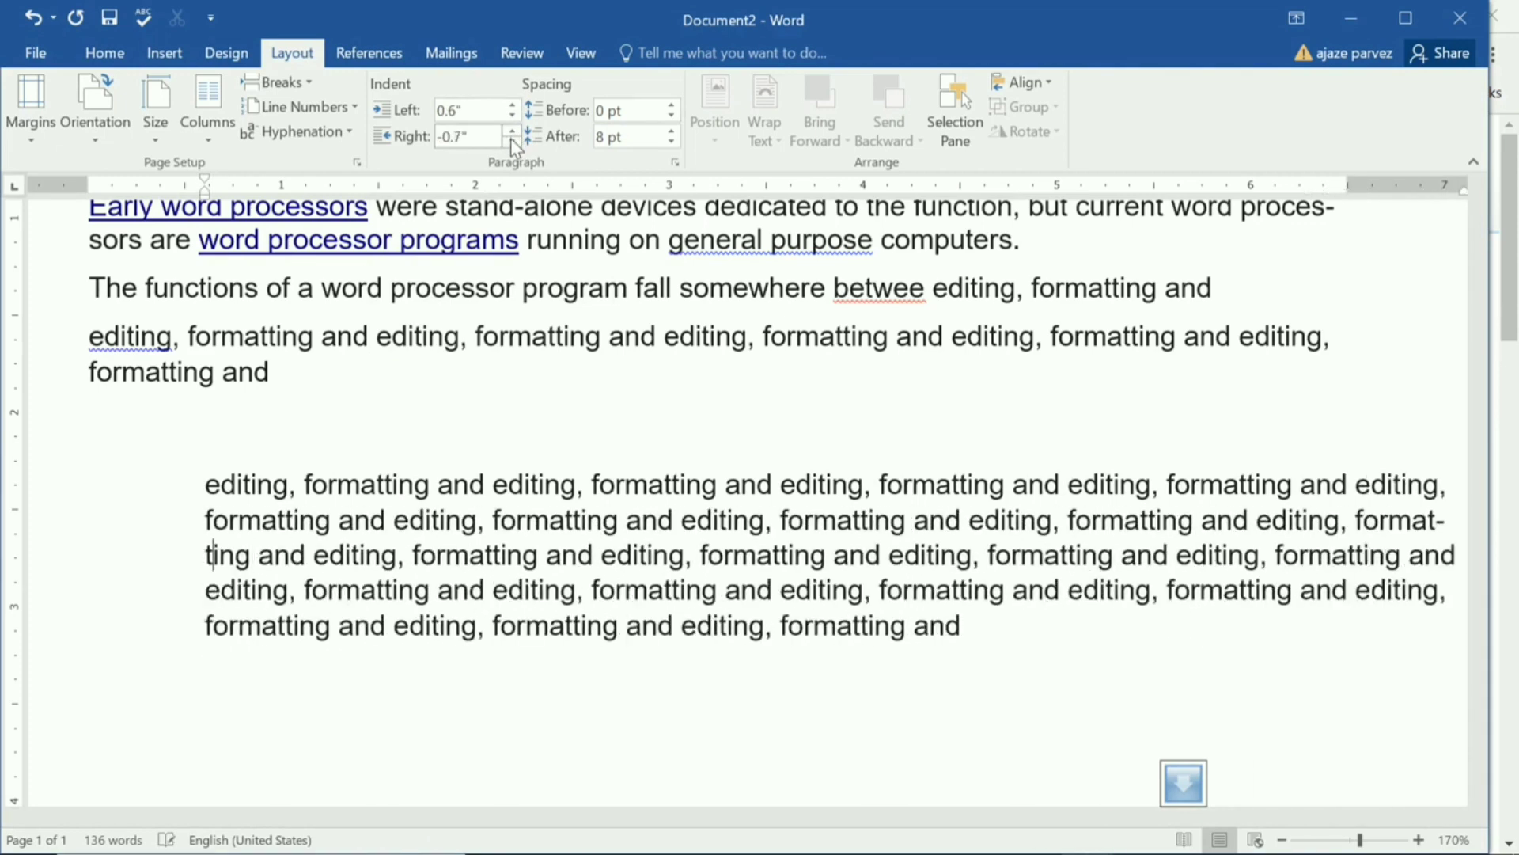
{"action": "left_click", "coordinate": [512, 140]}
{"action": "left_click", "coordinate": [512, 132]}
{"action": "left_click", "coordinate": [512, 132]}
{"action": "left_click", "coordinate": [512, 132]}
{"action": "left_click", "coordinate": [512, 132]}
{"action": "left_click", "coordinate": [512, 132]}
{"action": "left_click", "coordinate": [512, 132]}
{"action": "left_click", "coordinate": [512, 132]}
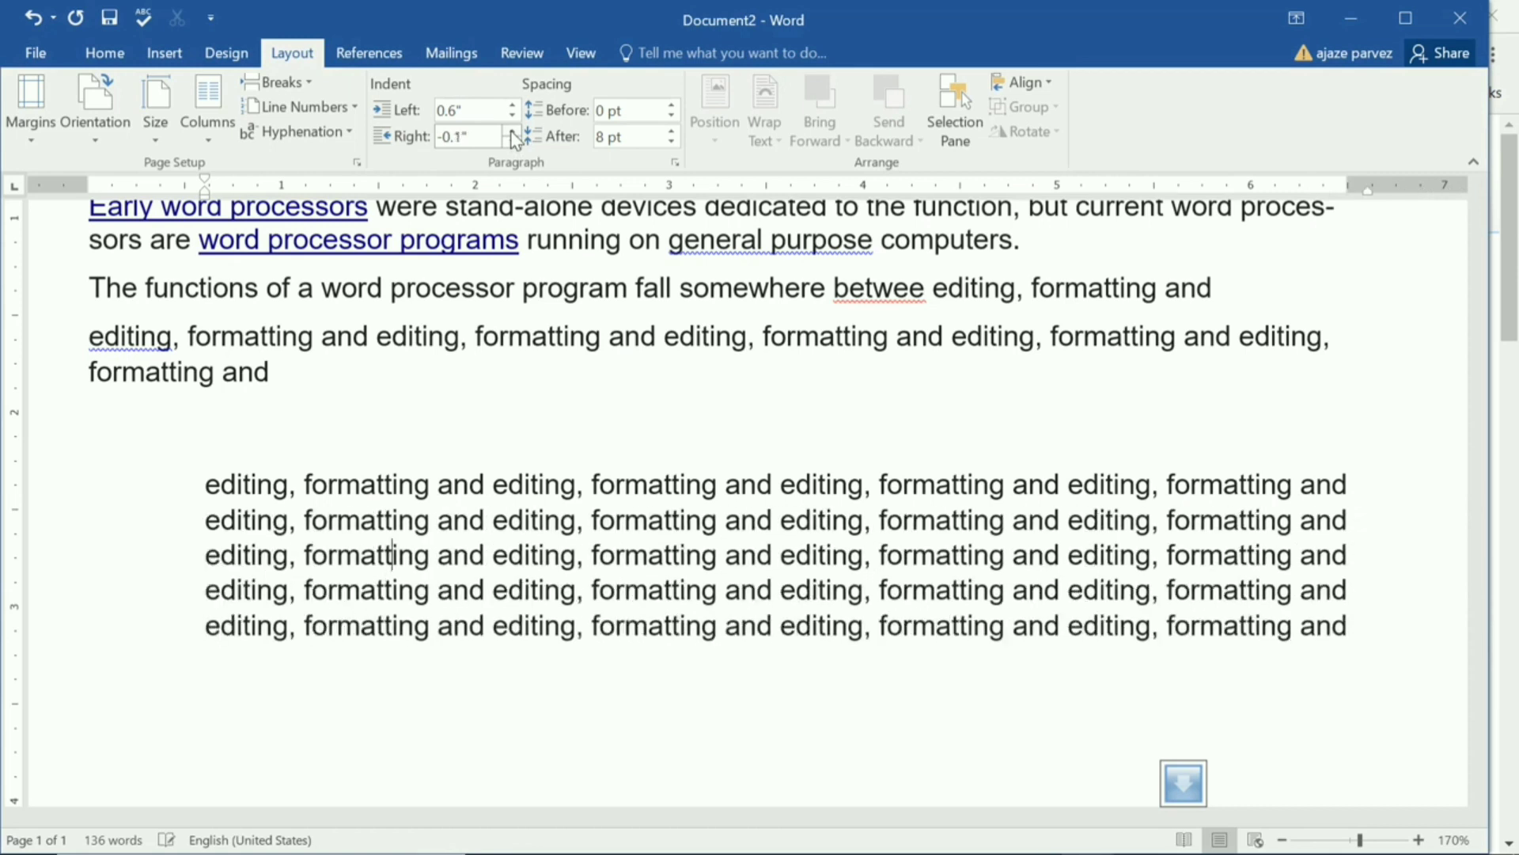
{"action": "left_click", "coordinate": [512, 132]}
{"action": "left_click", "coordinate": [512, 132]}
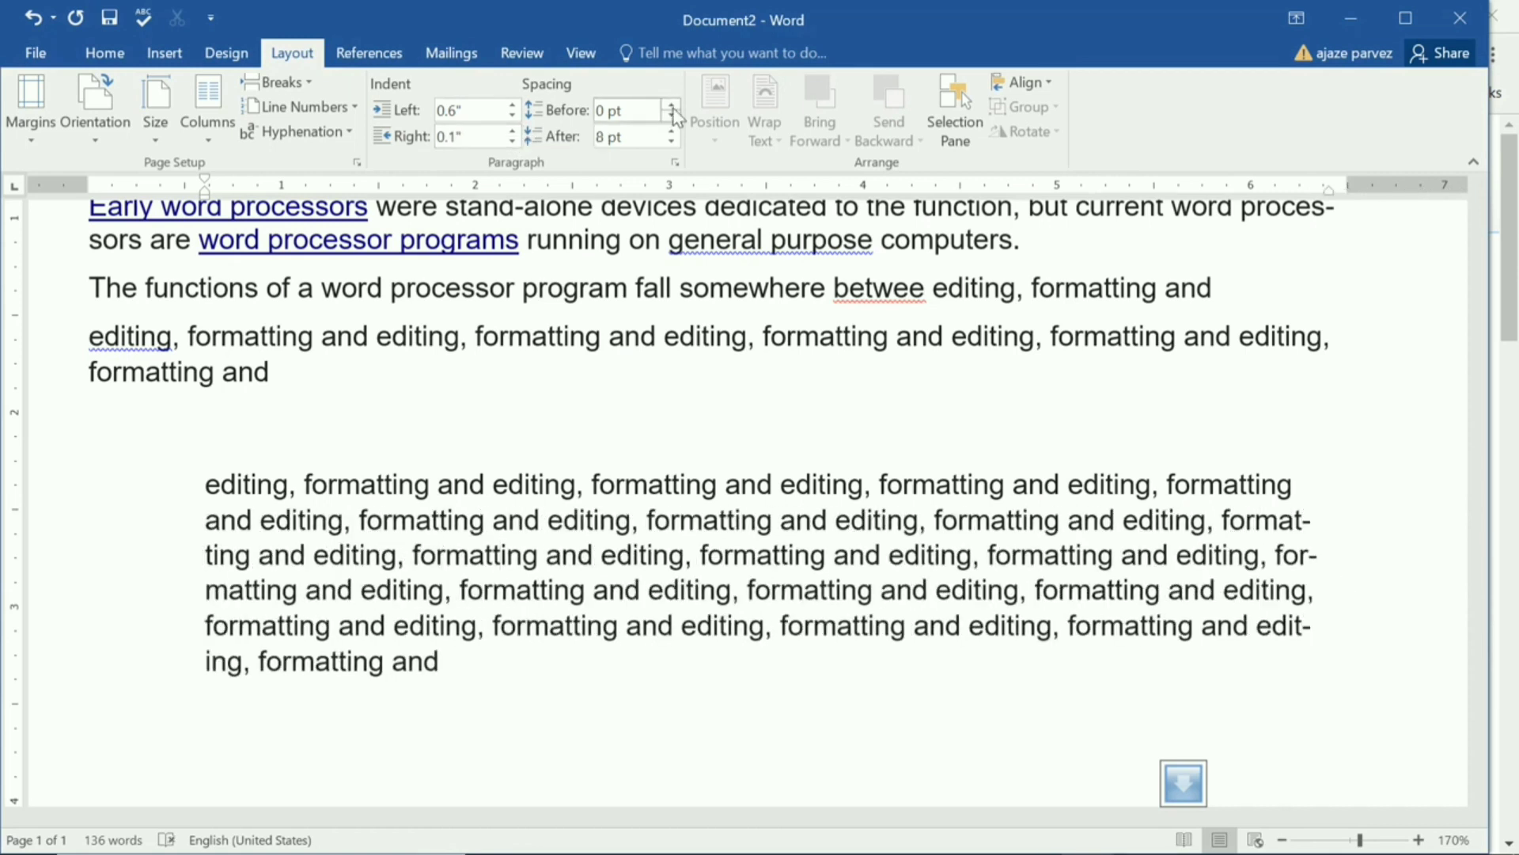
Set the spacing before the last paragraph to 36 pt
{"action": "left_click", "coordinate": [673, 106]}
{"action": "left_click", "coordinate": [672, 106]}
{"action": "left_click", "coordinate": [673, 106]}
{"action": "left_click", "coordinate": [673, 106]}
{"action": "left_click", "coordinate": [673, 106]}
{"action": "left_click", "coordinate": [673, 106]}
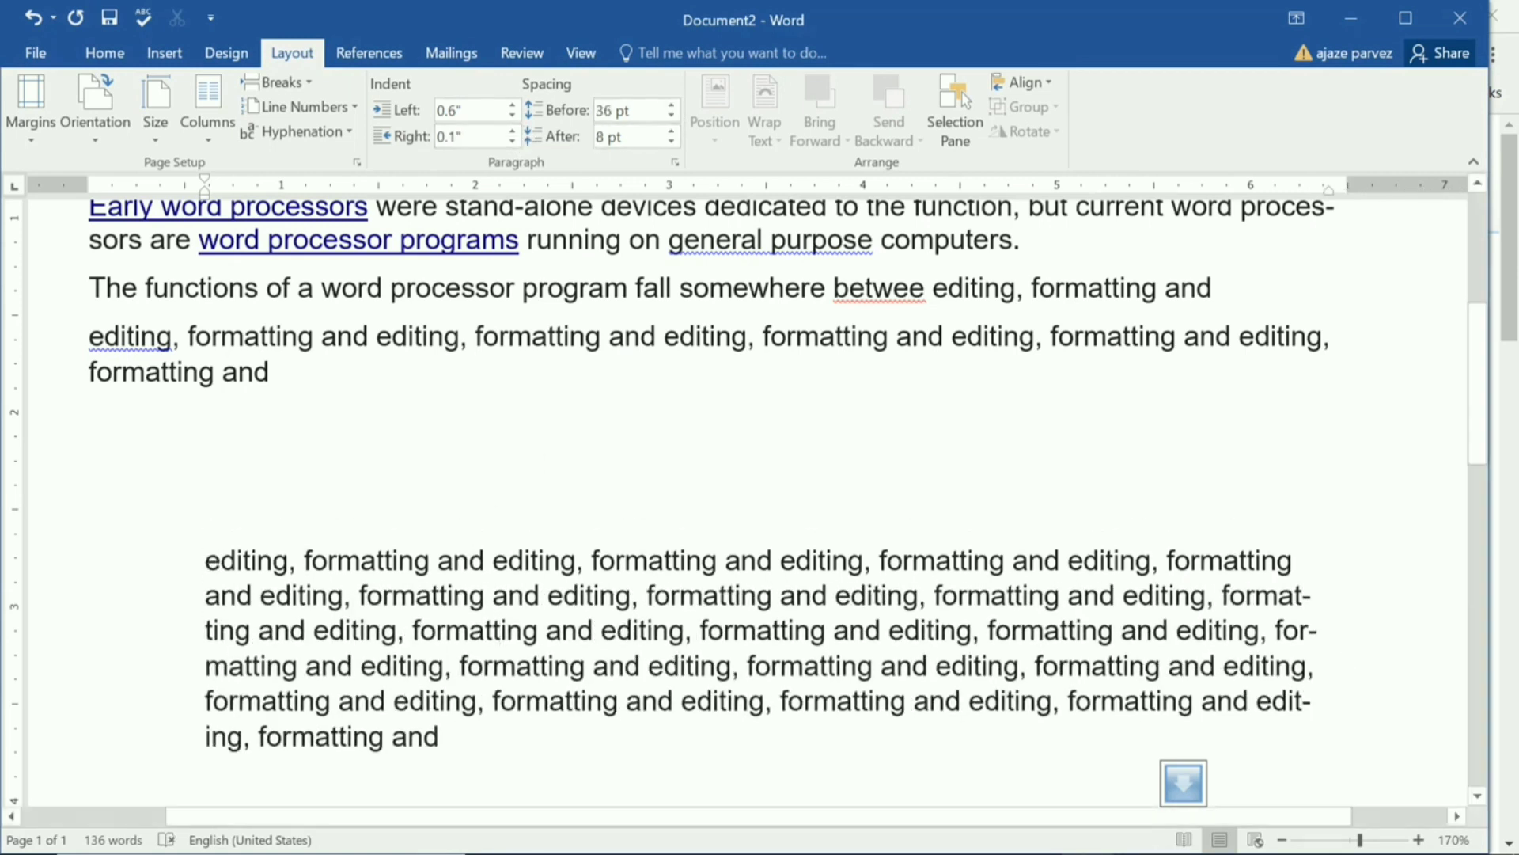
Set the spacing after the last, indented paragraph to 66 pt
{"action": "left_click", "coordinate": [443, 562]}
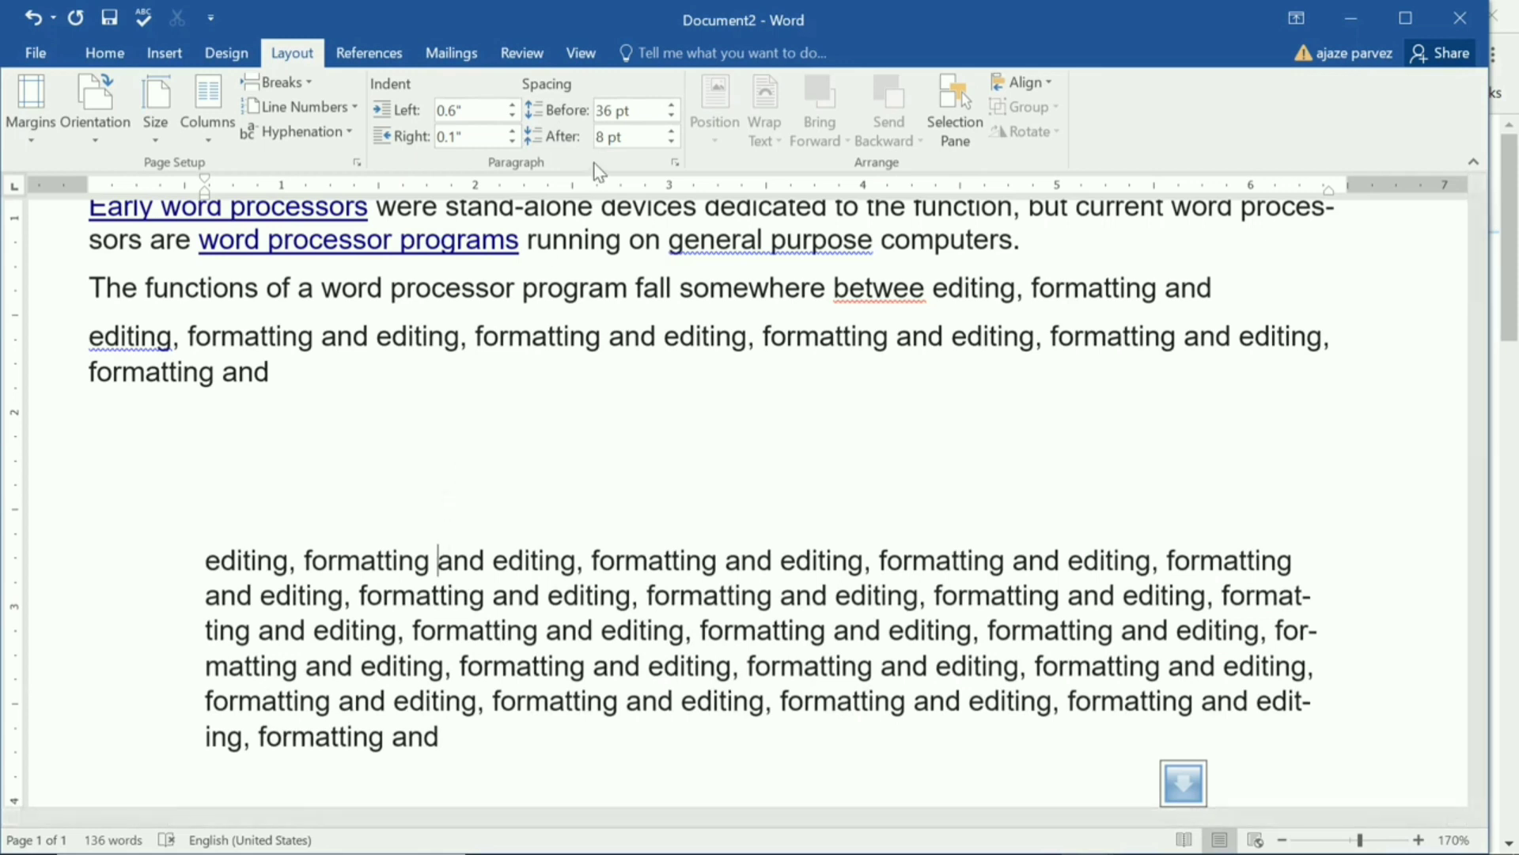
{"action": "left_click", "coordinate": [671, 132]}
{"action": "left_click", "coordinate": [671, 131]}
{"action": "left_click", "coordinate": [671, 131]}
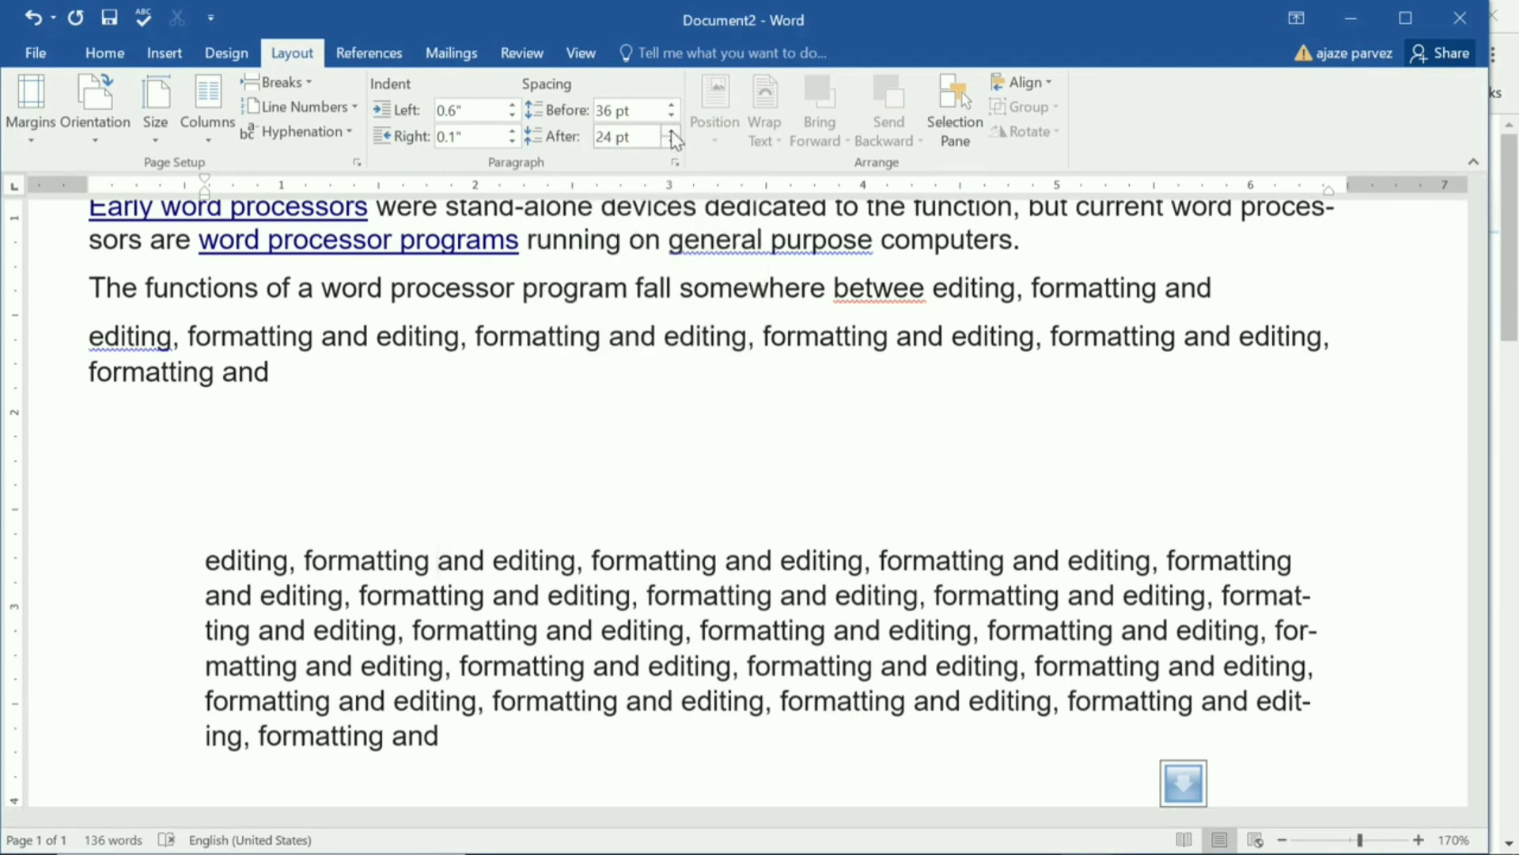
{"action": "left_click", "coordinate": [671, 131]}
{"action": "left_click", "coordinate": [671, 132]}
{"action": "left_click", "coordinate": [671, 131]}
{"action": "left_click", "coordinate": [671, 131]}
{"action": "left_click", "coordinate": [671, 131]}
{"action": "left_click", "coordinate": [671, 132]}
{"action": "left_click", "coordinate": [672, 131]}
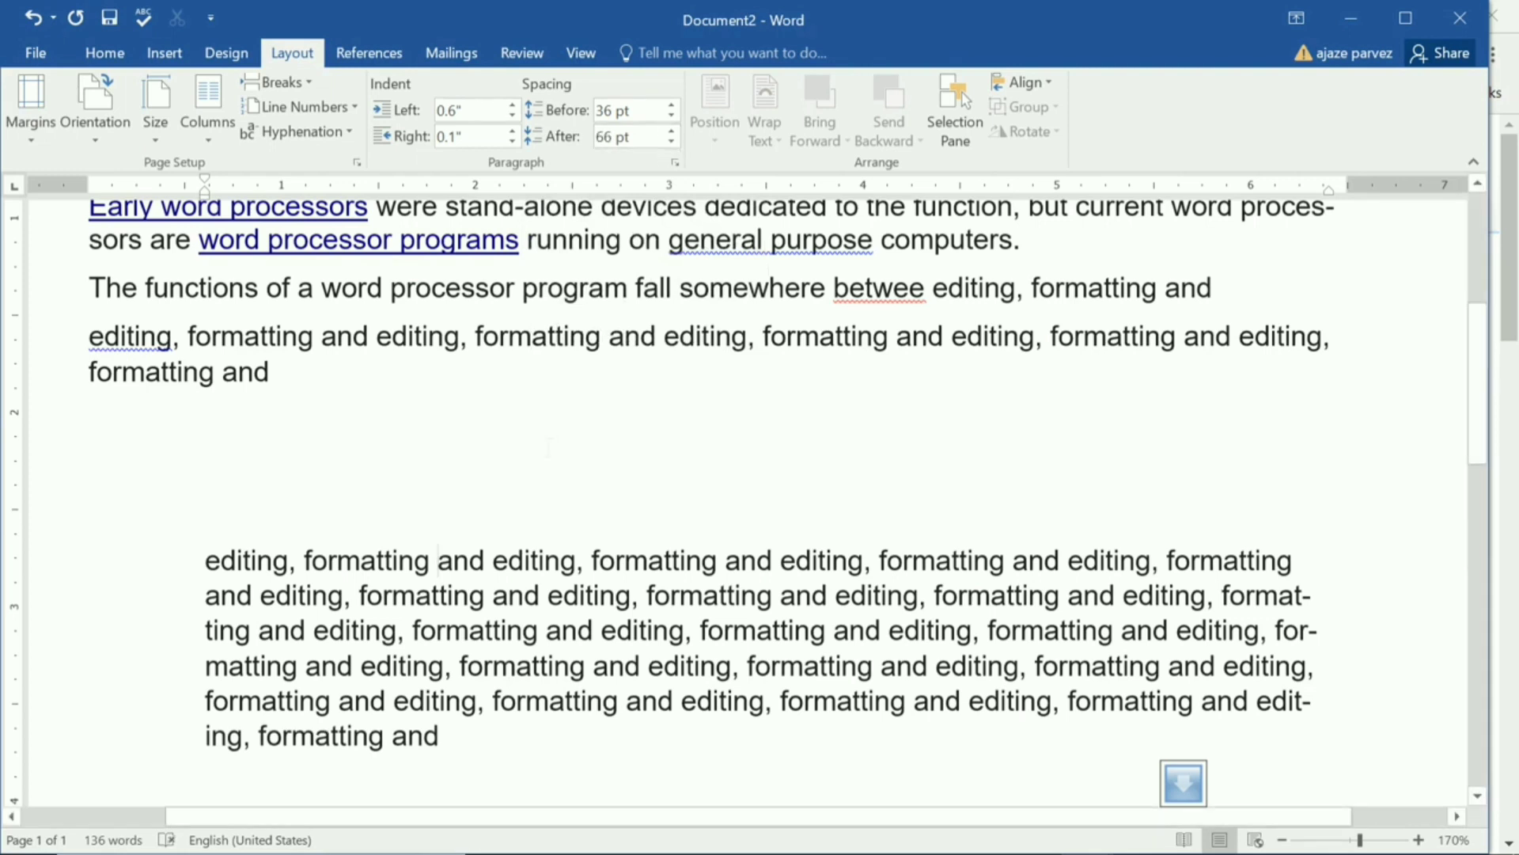
Try larger spacing after the two paragraphs starting at "The functions of a word processor program", and settle it at 0 pt
{"action": "left_click", "coordinate": [88, 428]}
{"action": "left_click_drag", "start_coordinate": [273, 375], "coordinate": [190, 341]}
{"action": "left_click", "coordinate": [272, 388]}
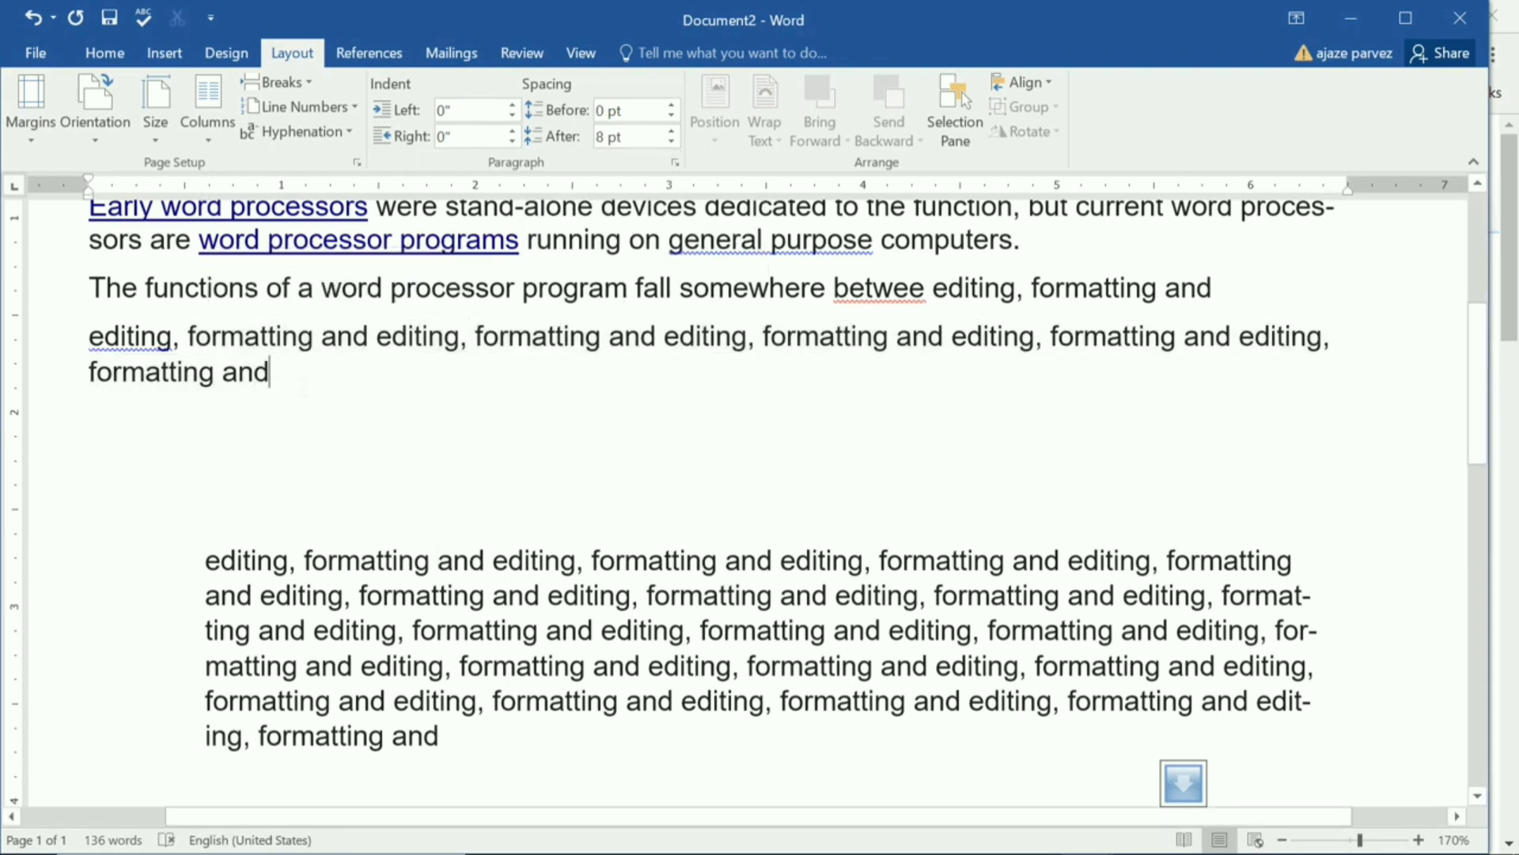
{"action": "left_click_drag", "start_coordinate": [273, 380], "coordinate": [91, 289]}
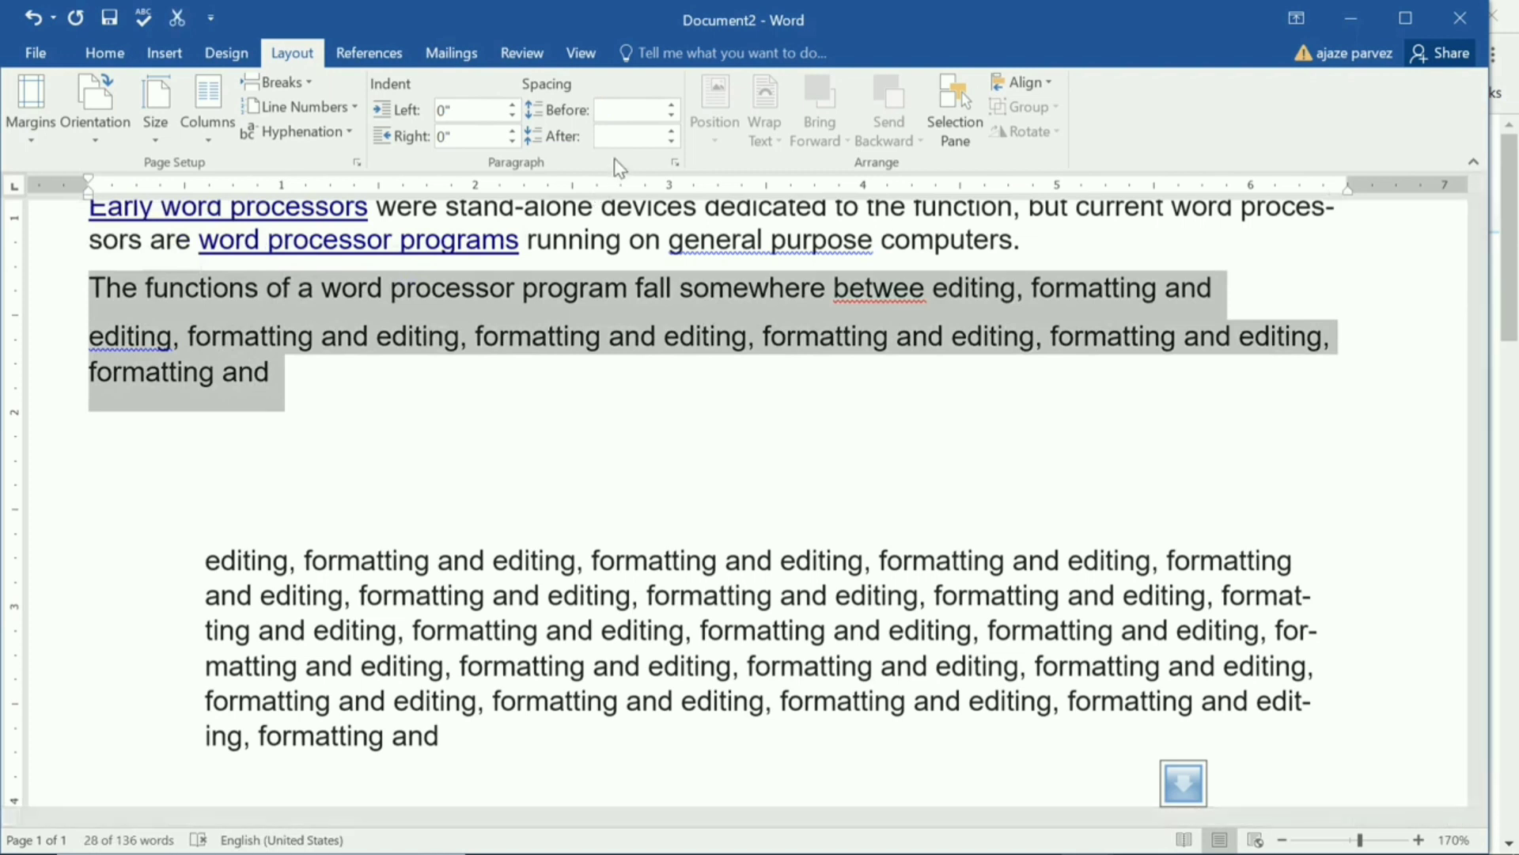
{"action": "left_click", "coordinate": [671, 140]}
{"action": "left_click", "coordinate": [669, 131]}
{"action": "left_click", "coordinate": [670, 131]}
{"action": "left_click", "coordinate": [670, 131]}
{"action": "left_click", "coordinate": [670, 130]}
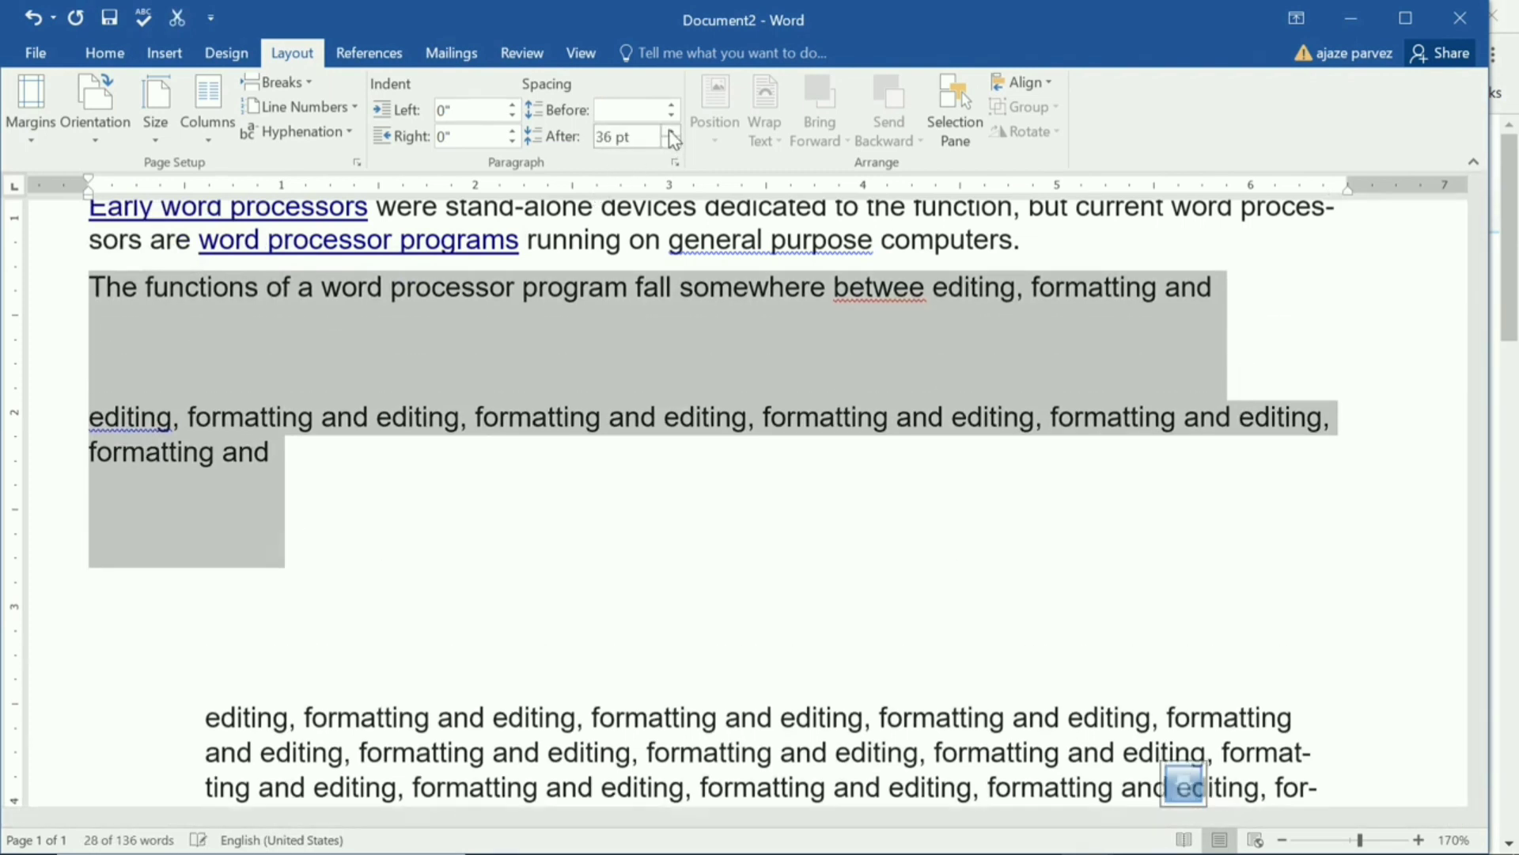
{"action": "left_click", "coordinate": [670, 131]}
{"action": "left_click", "coordinate": [670, 131]}
{"action": "left_click", "coordinate": [669, 143]}
{"action": "left_click", "coordinate": [671, 142]}
{"action": "left_click", "coordinate": [672, 143]}
{"action": "left_click", "coordinate": [671, 142]}
{"action": "left_click", "coordinate": [671, 142]}
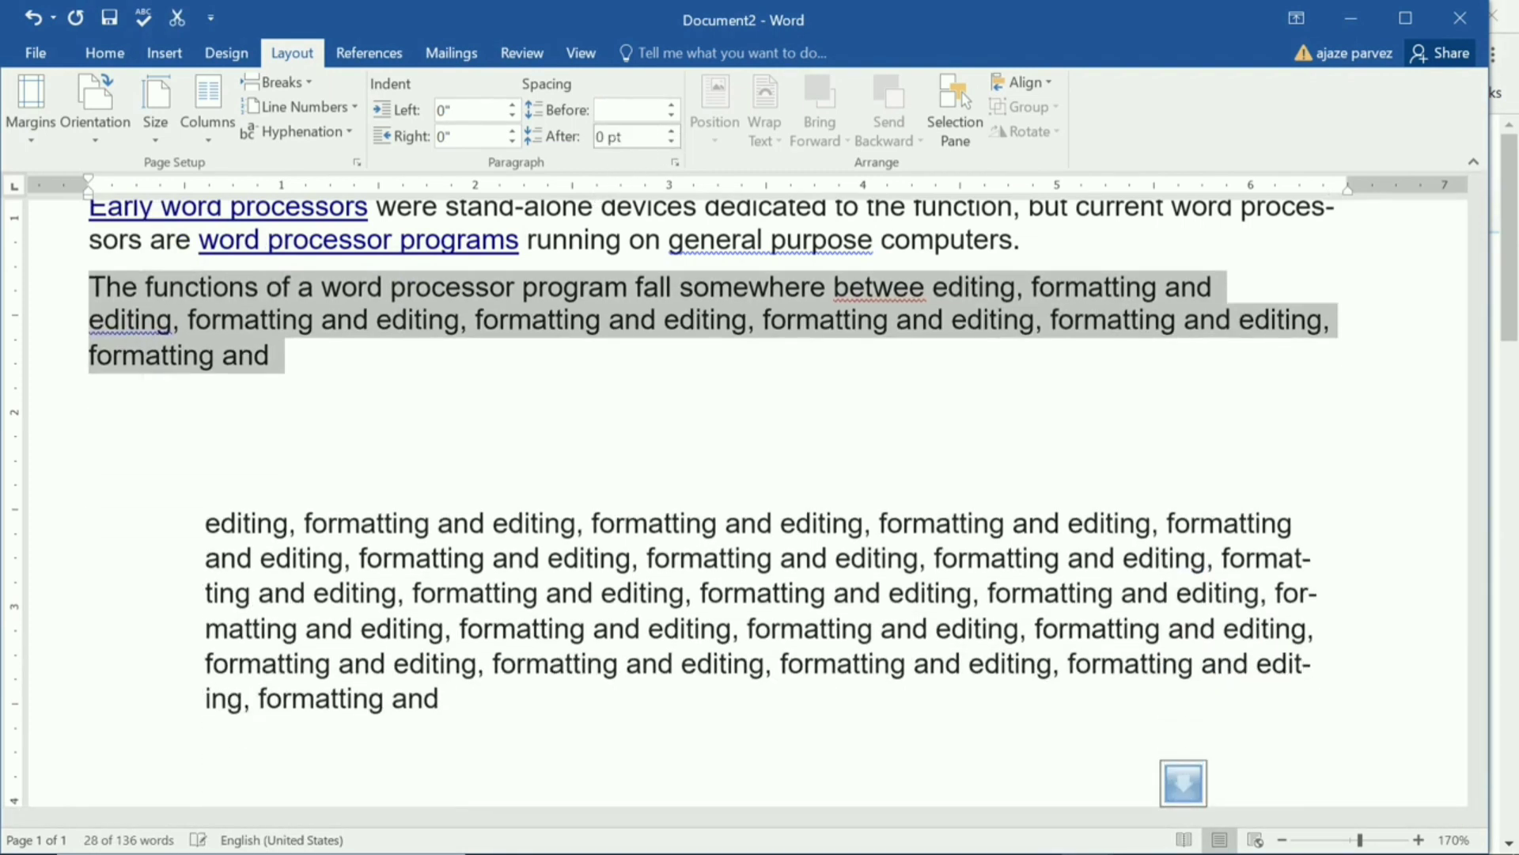
{"action": "left_click", "coordinate": [671, 142]}
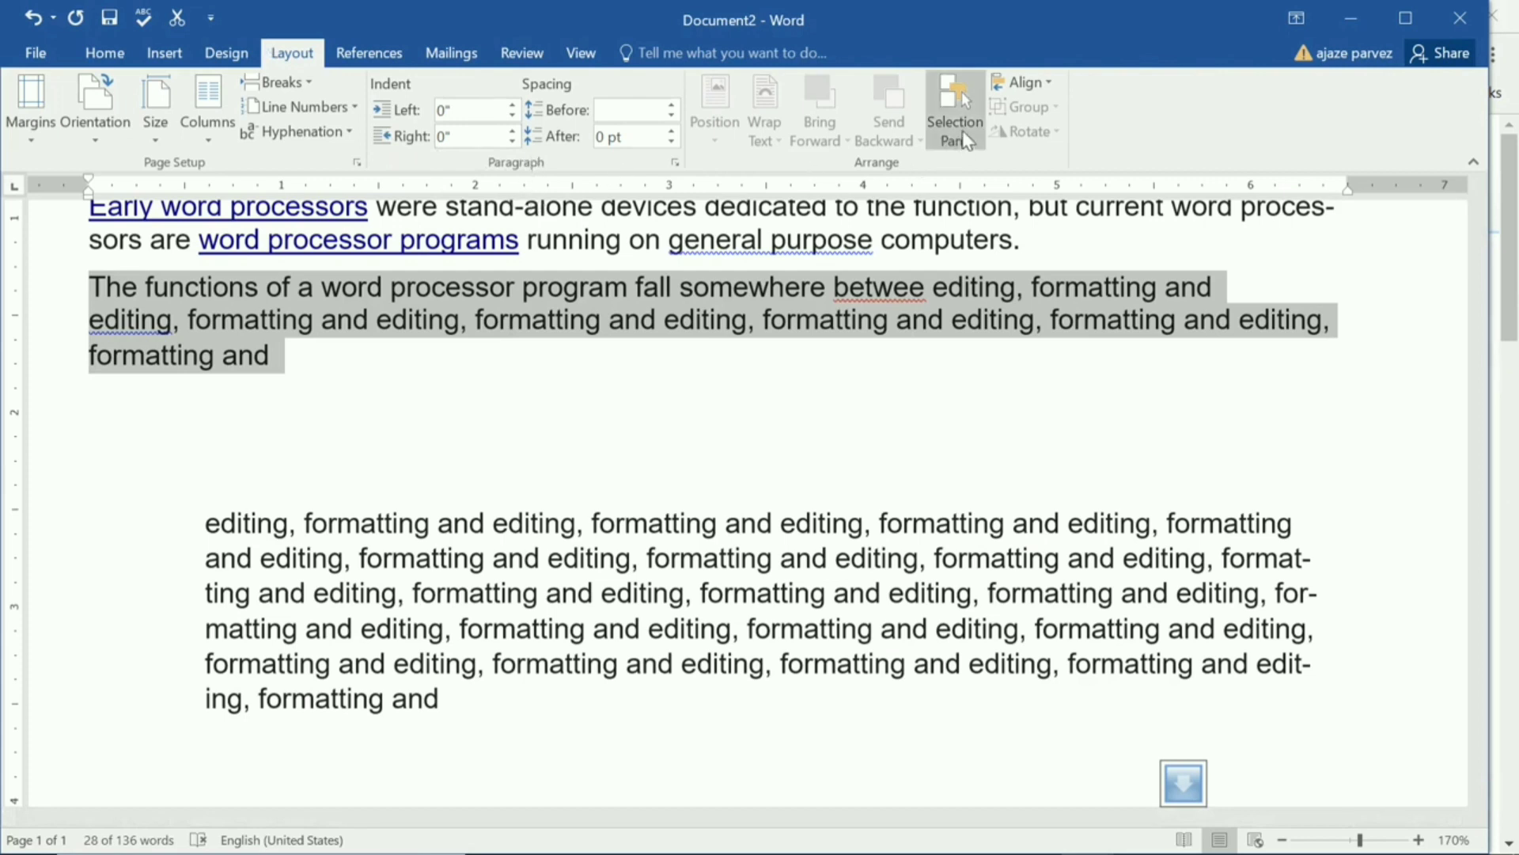
Show the document gridlines behind the text on the page
{"action": "left_click", "coordinate": [1041, 89]}
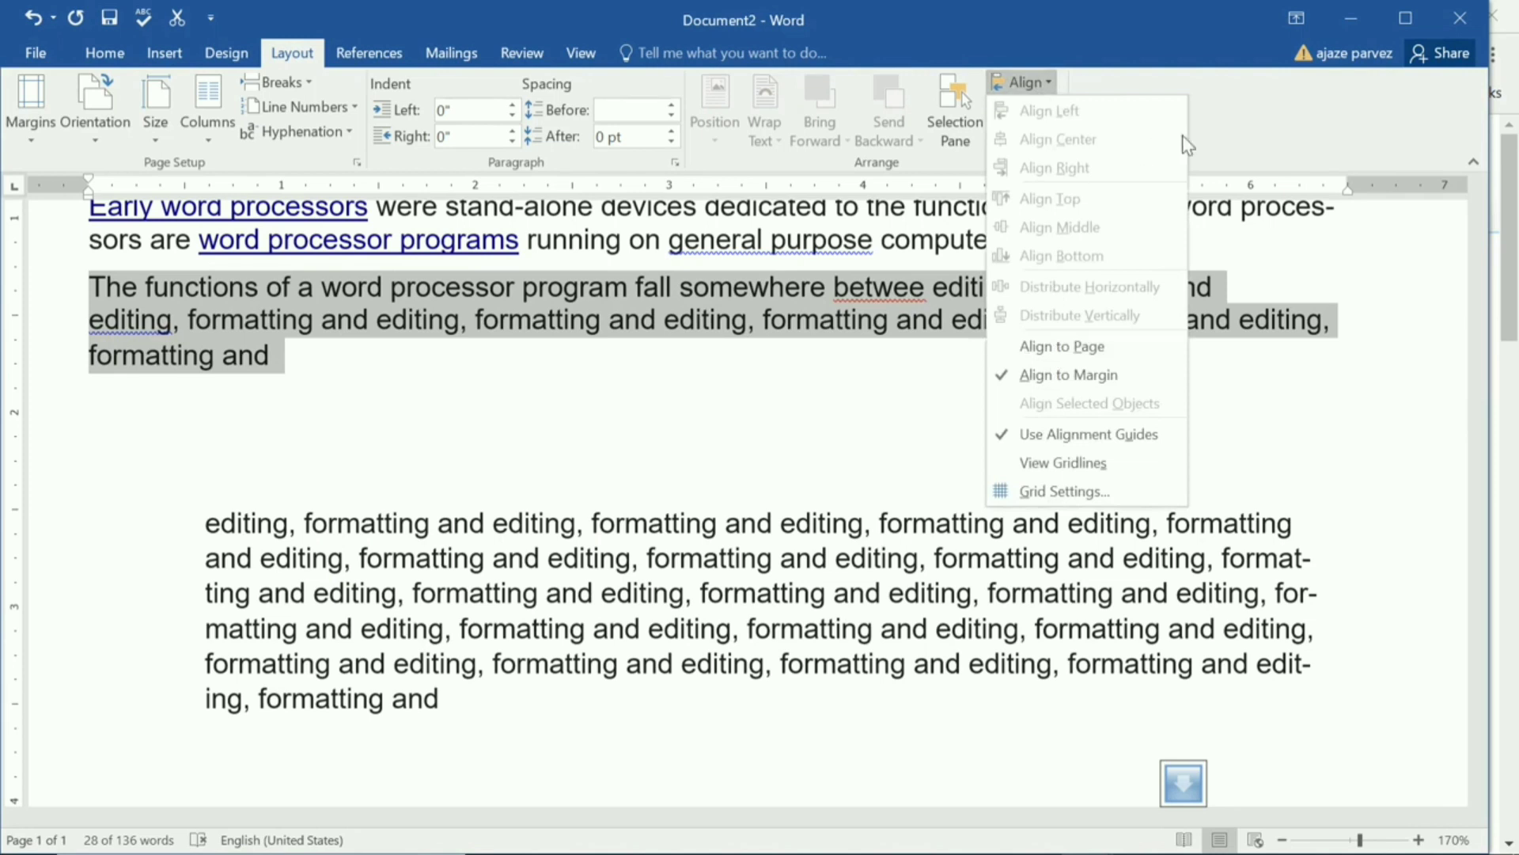
{"action": "left_click", "coordinate": [1098, 102]}
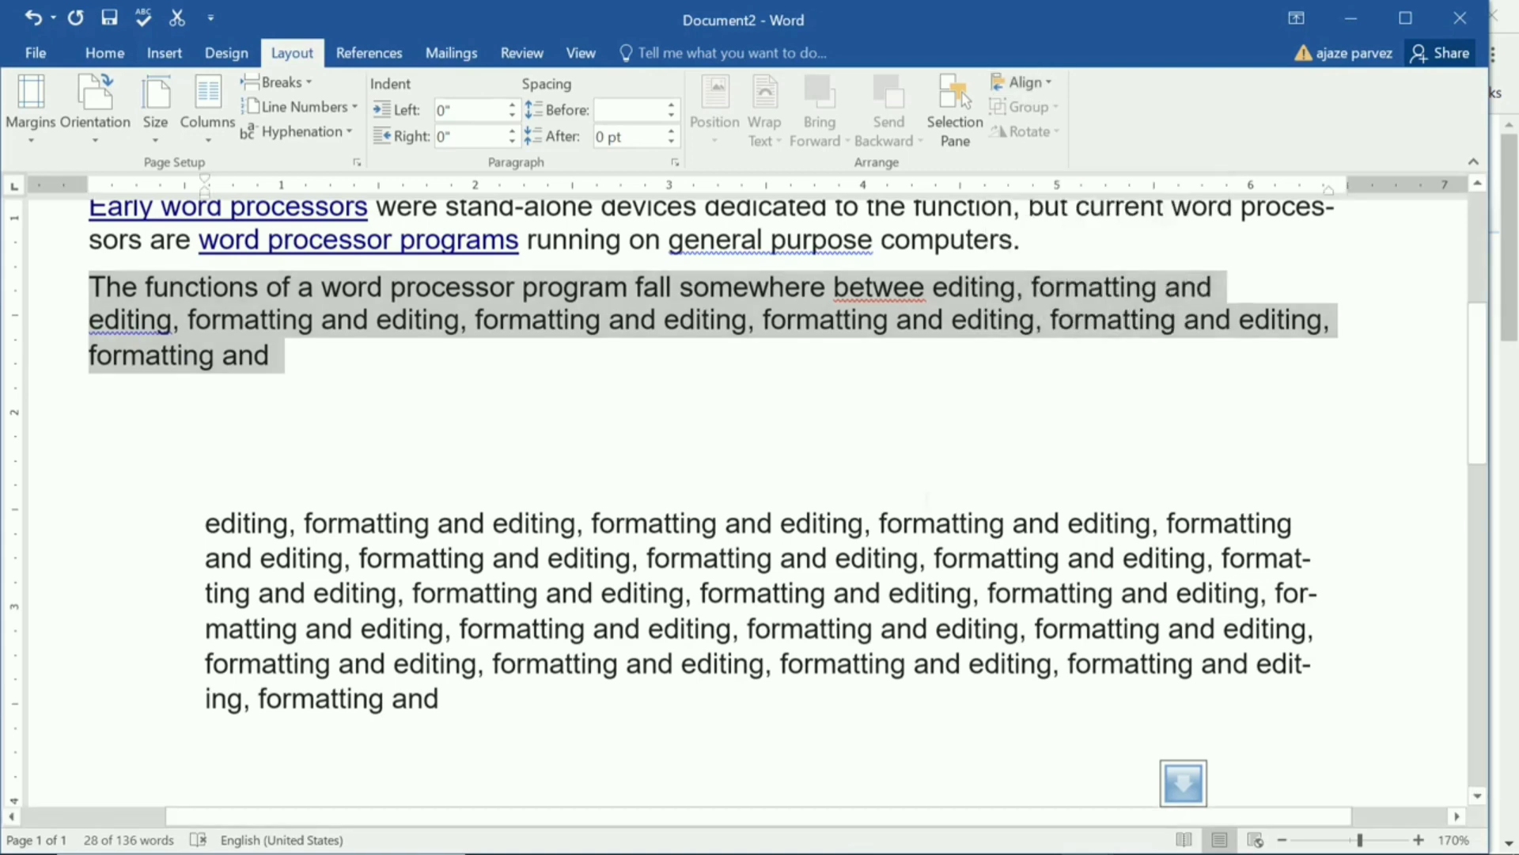
{"action": "key", "text": "ctrl+Home"}
{"action": "scroll", "coordinate": [901, 489], "scroll_direction": "down", "scroll_amount": 6}
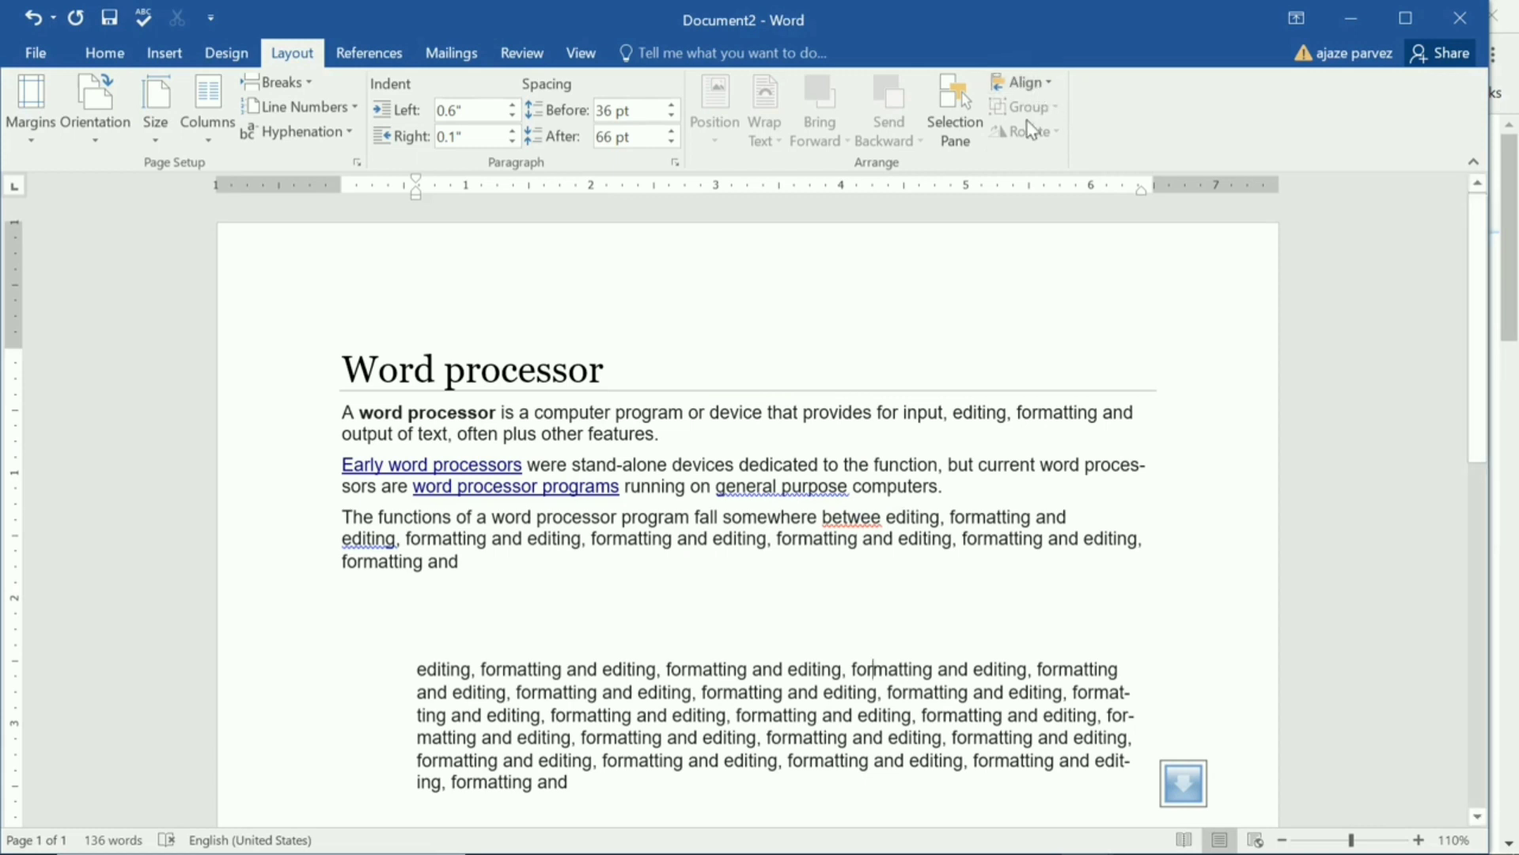
{"action": "left_click", "coordinate": [1021, 84]}
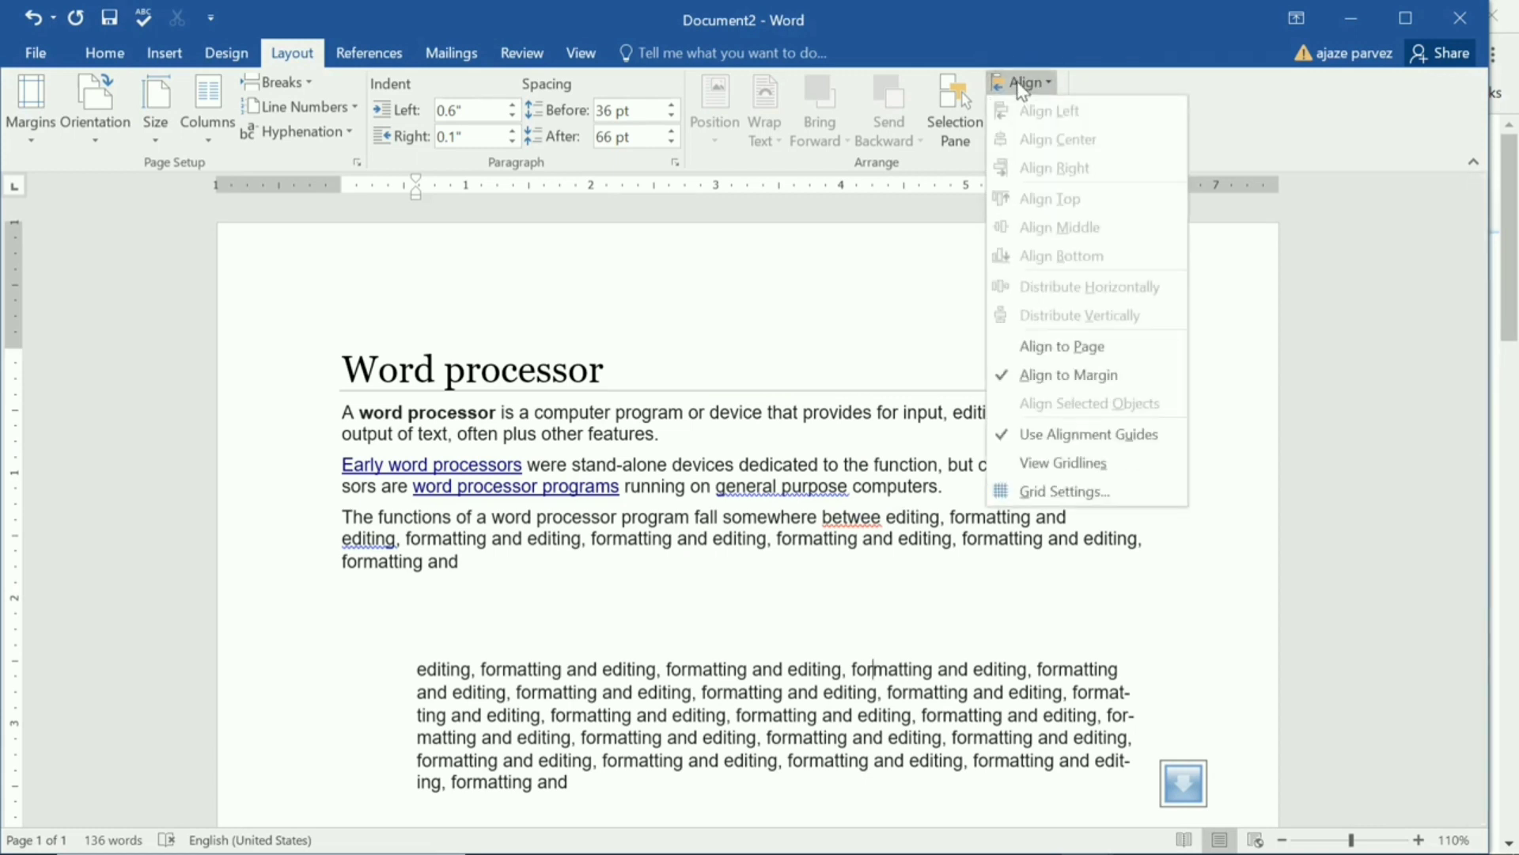
{"action": "left_click", "coordinate": [1043, 467]}
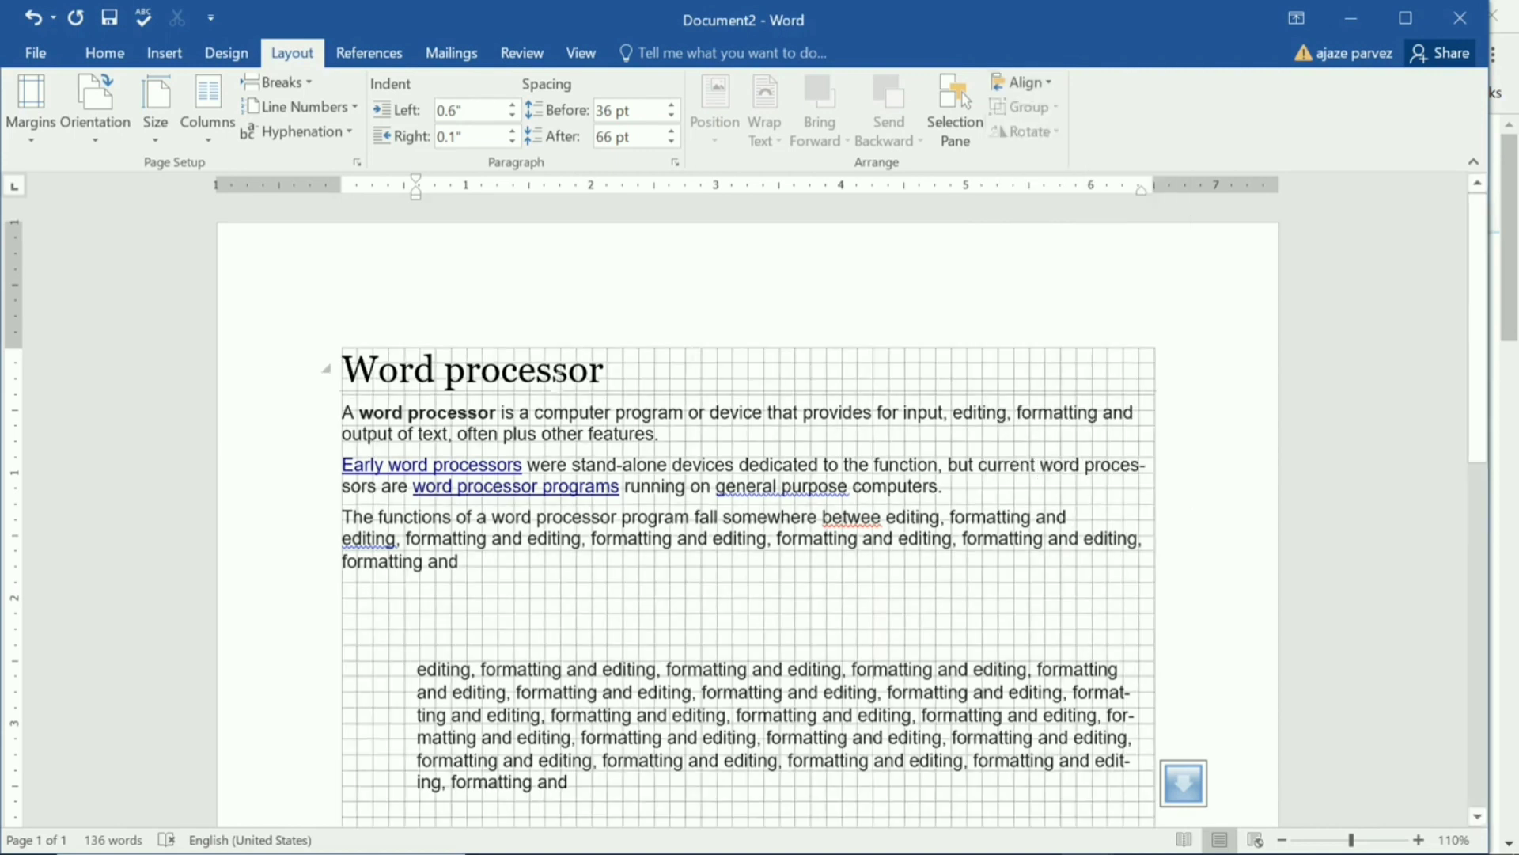
Hide the document gridlines and return to the plain page
{"action": "left_click", "coordinate": [444, 369]}
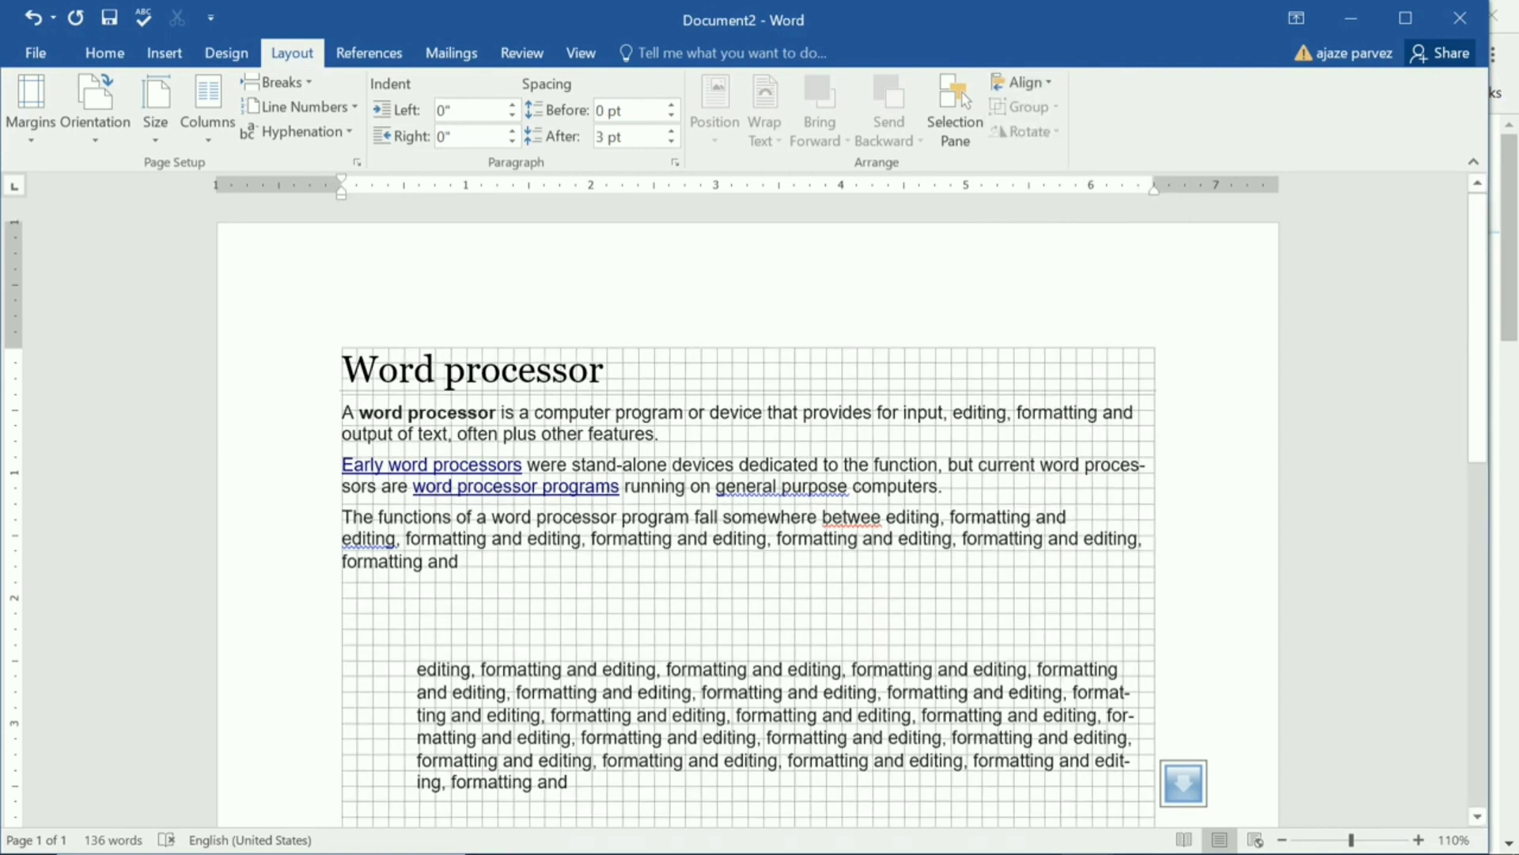
{"action": "left_click", "coordinate": [1047, 84]}
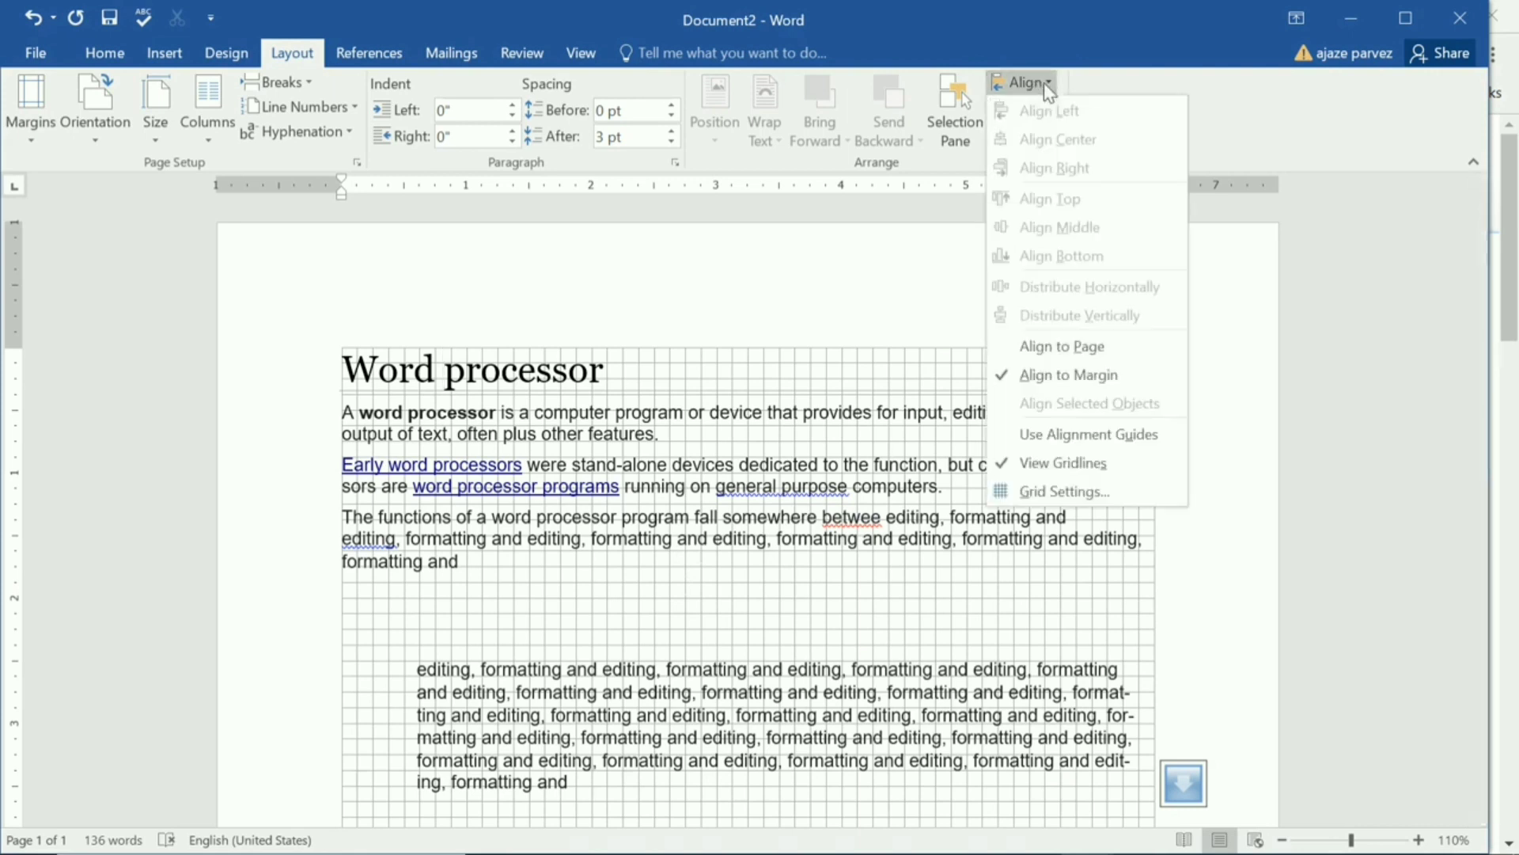
{"action": "left_click", "coordinate": [1052, 463]}
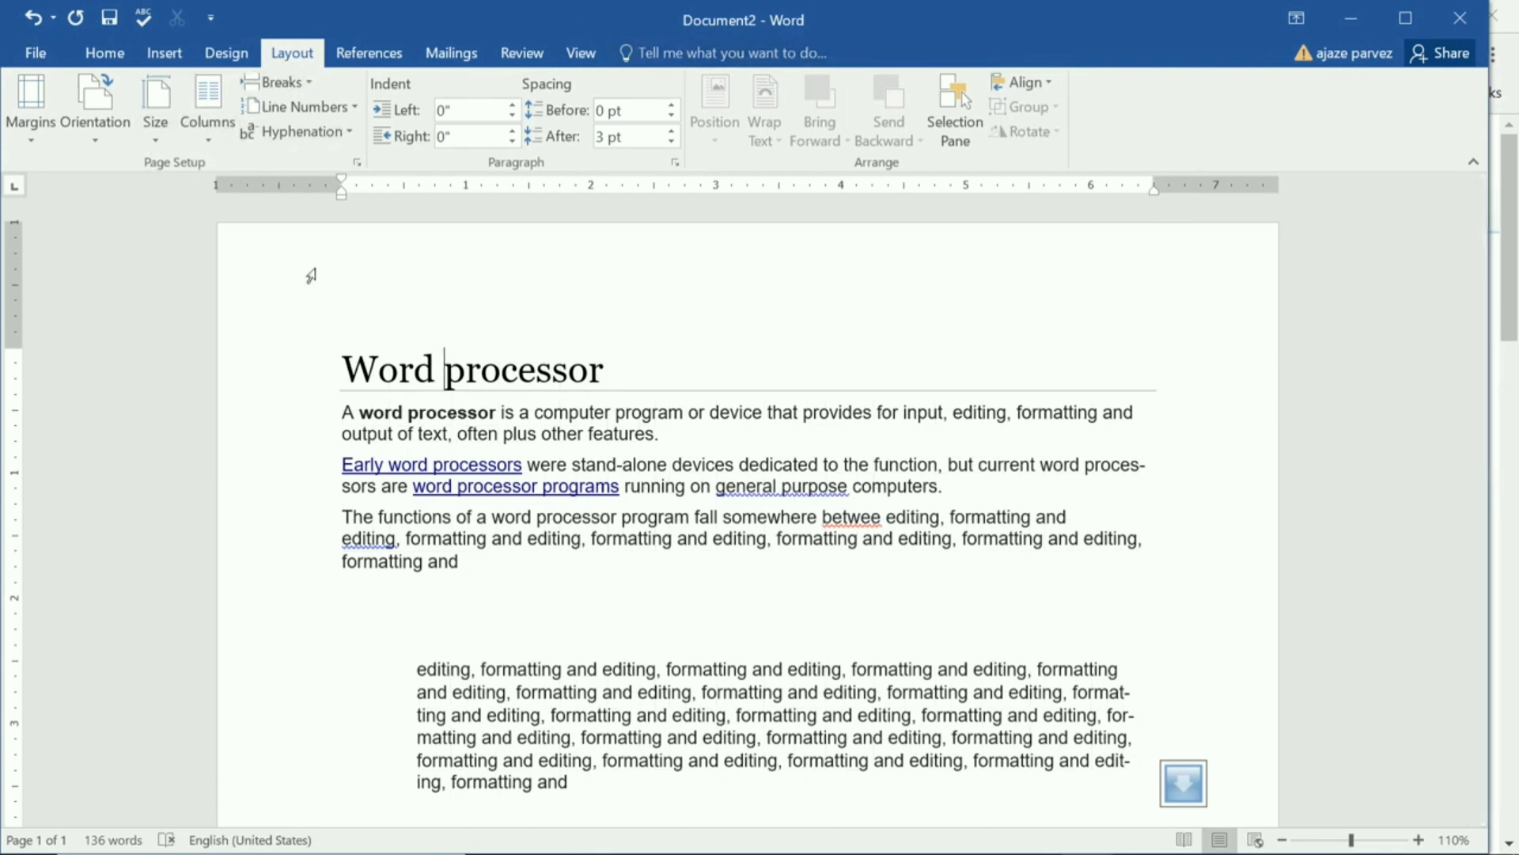
{"action": "scroll", "coordinate": [537, 582], "scroll_direction": "down", "scroll_amount": 8}
{"action": "scroll", "coordinate": [536, 582], "scroll_direction": "up", "scroll_amount": 4}
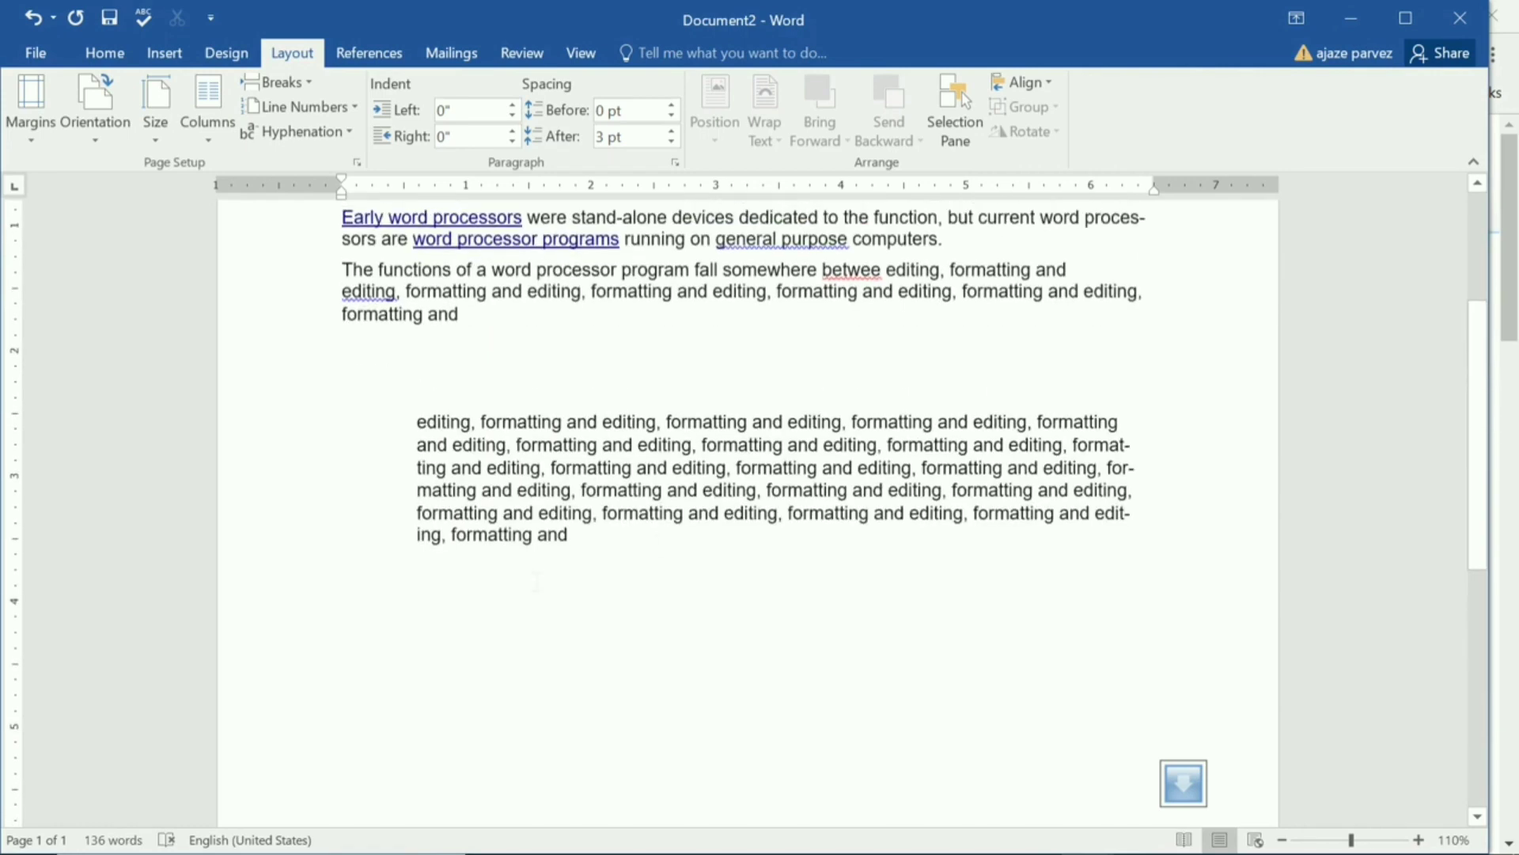